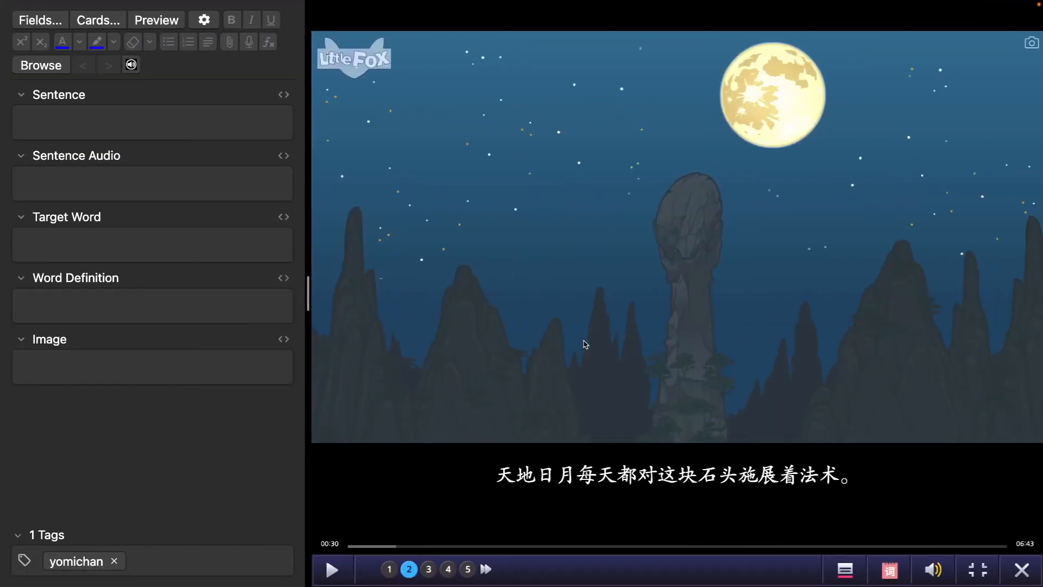
# Look up 石头 in the subtitle sentence and create an Anki note from its dictionary entry
pyautogui.click(136, 248)
pyautogui.click(152, 186)
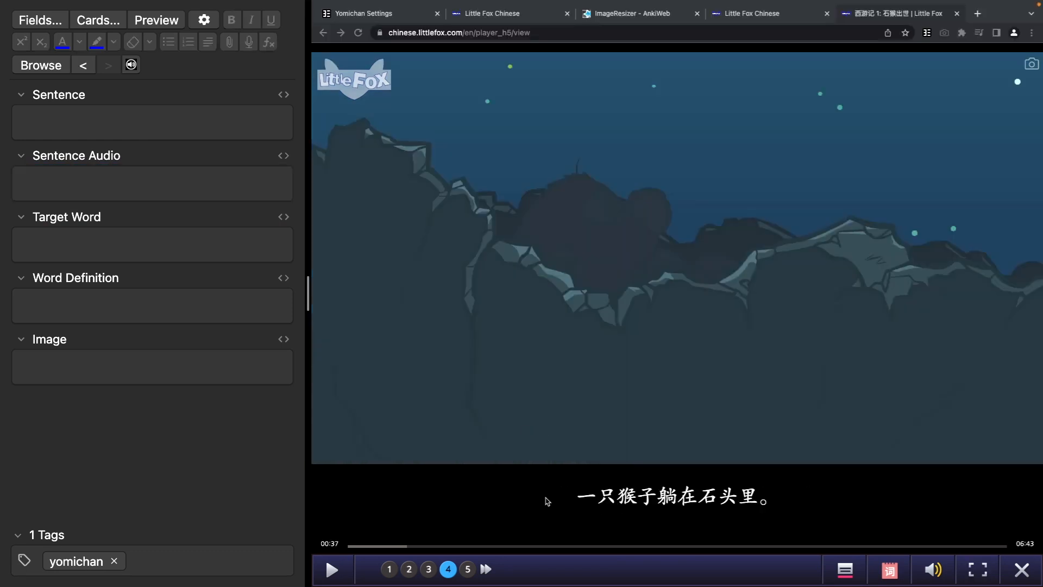
pyautogui.click(985, 574)
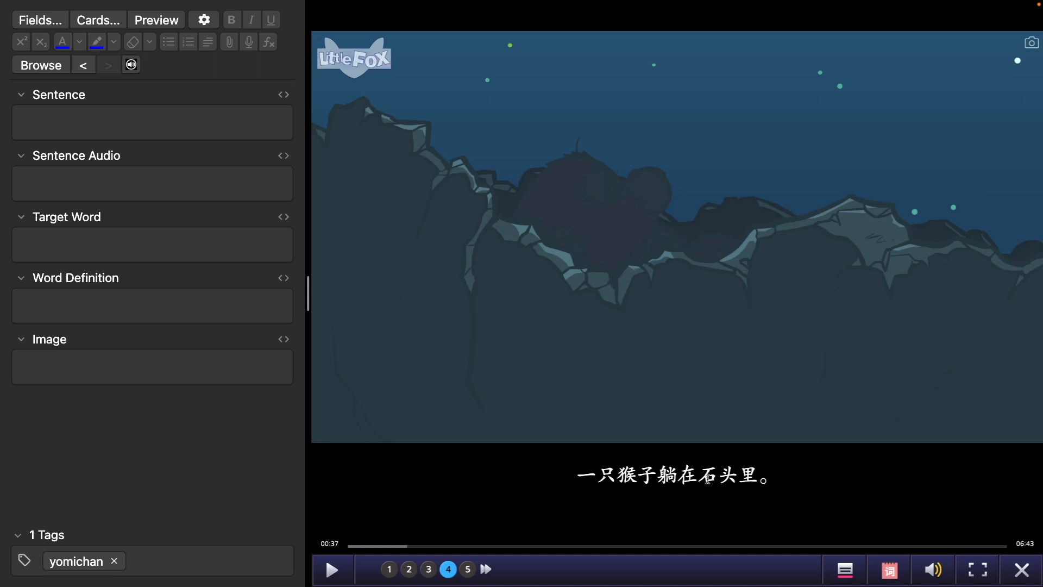
pyautogui.moveTo(708, 478)
pyautogui.click(870, 333)
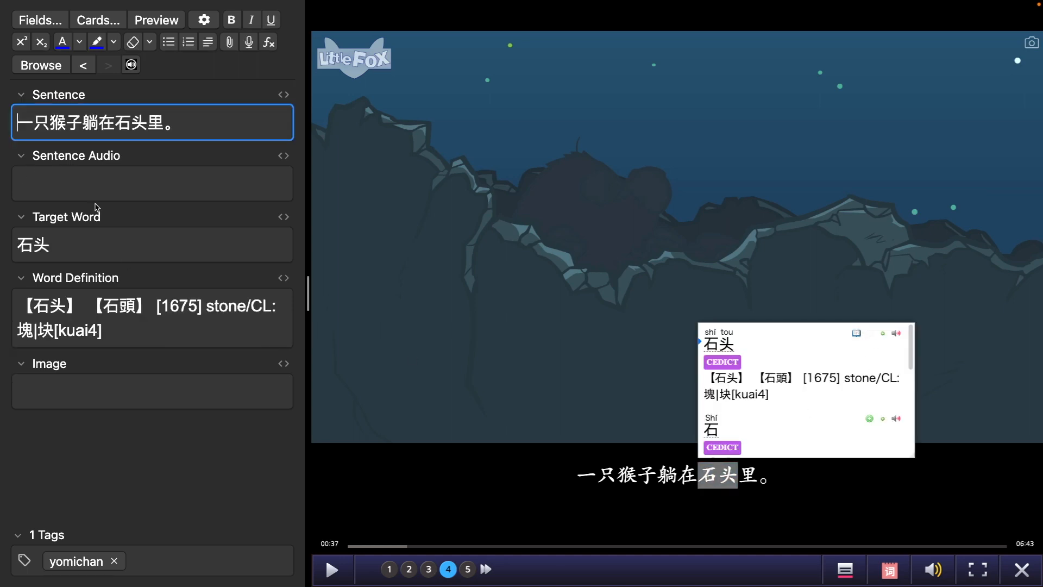
# Replay the fourth subtitle line and save a recording of it in the note's Sentence Audio field
pyautogui.click(113, 183)
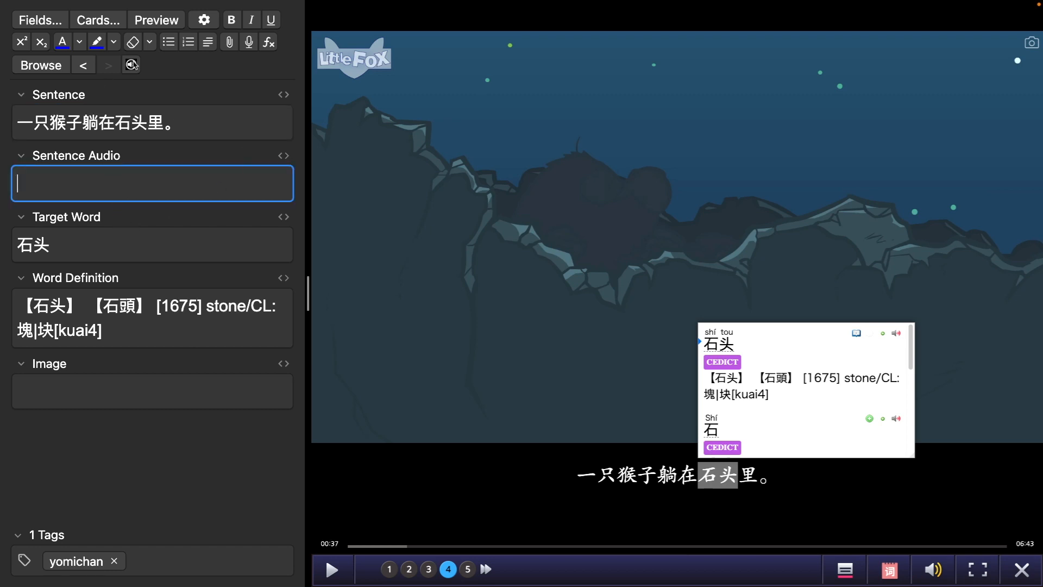
pyautogui.click(447, 568)
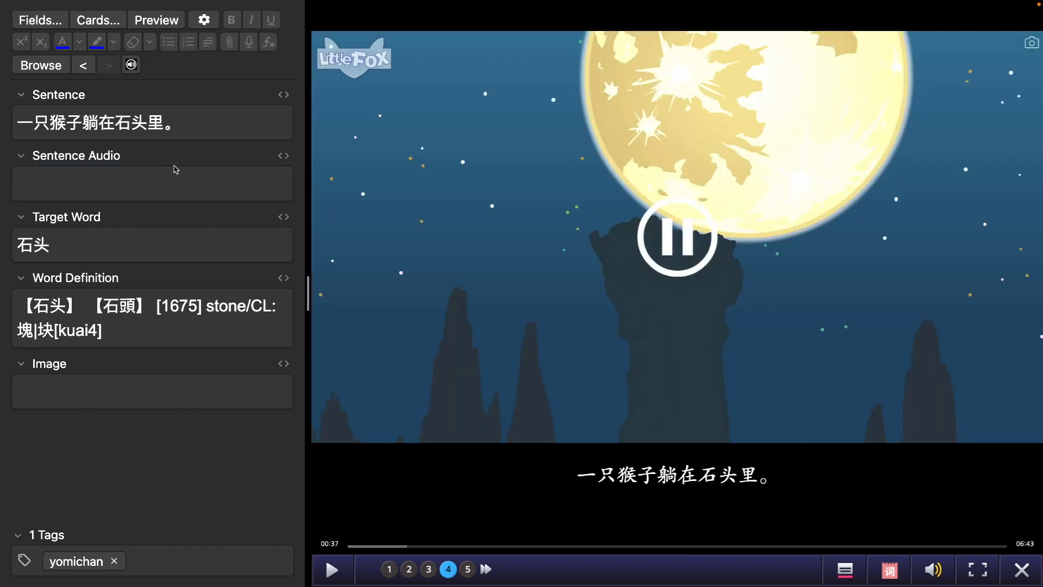
pyautogui.click(124, 178)
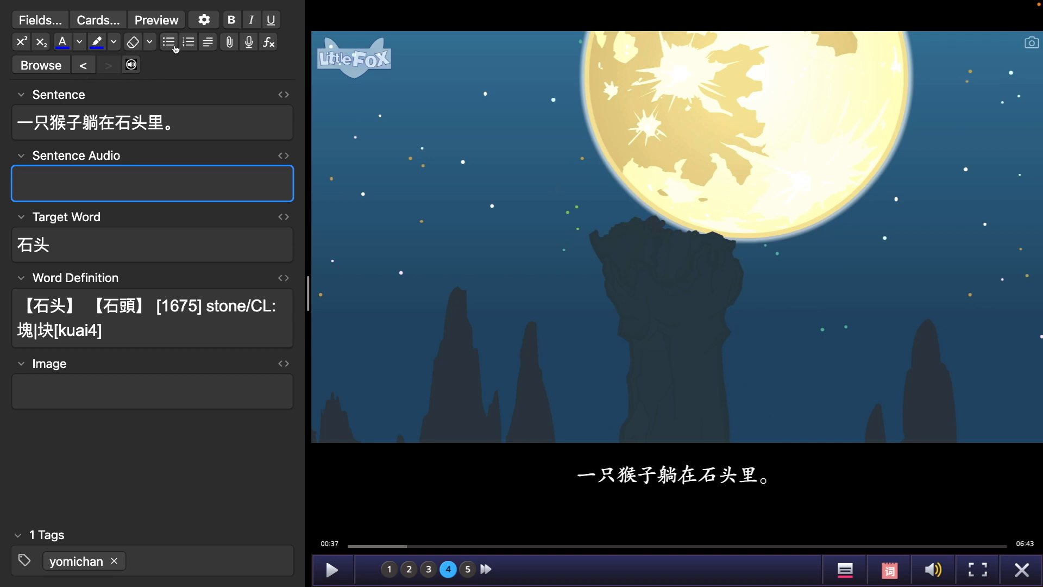
pyautogui.click(249, 43)
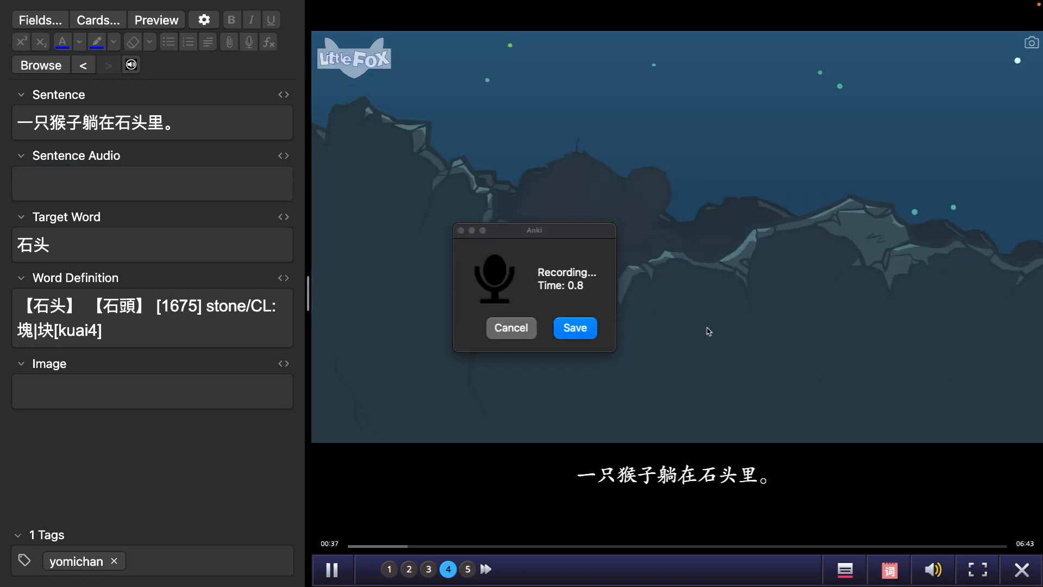
pyautogui.click(581, 329)
# Capture a screenshot of the monkey scene from the video and paste it into the note's Image field
pyautogui.click(158, 396)
pyautogui.click(777, 263)
pyautogui.click(1031, 43)
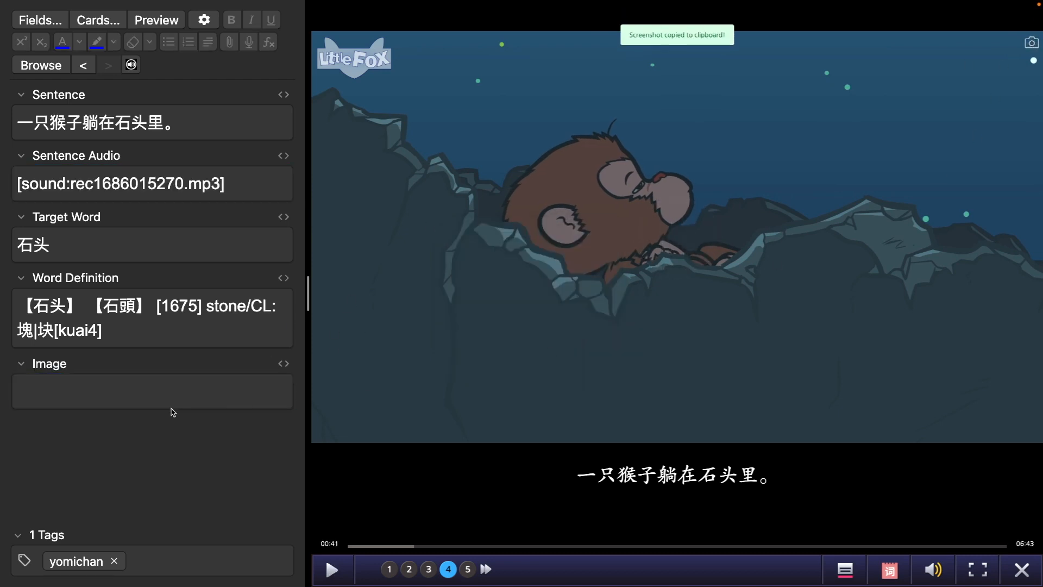
pyautogui.click(173, 388)
pyautogui.press('super+v')
pyautogui.click(173, 512)
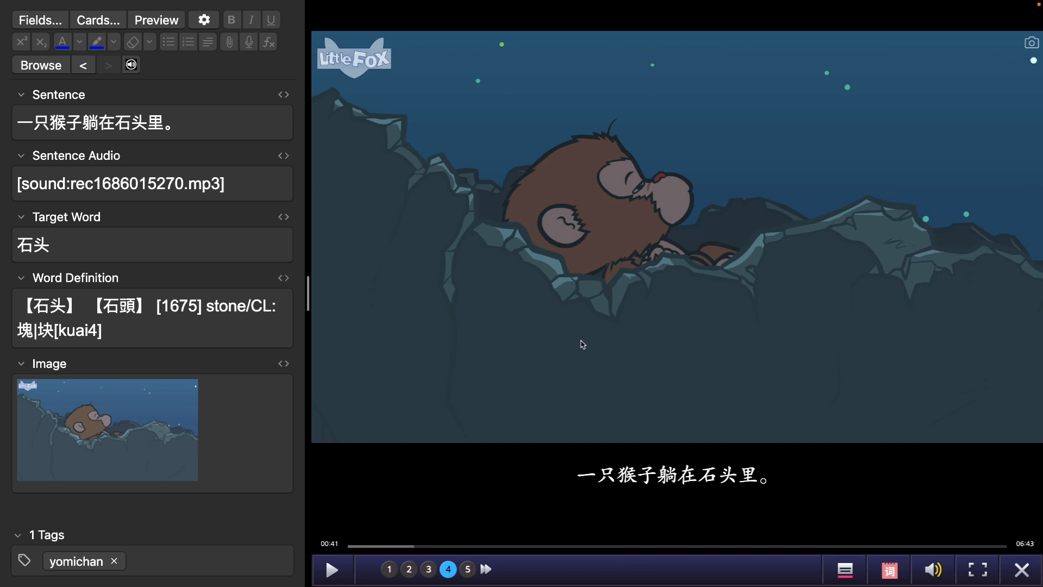
pyautogui.press('Escape')
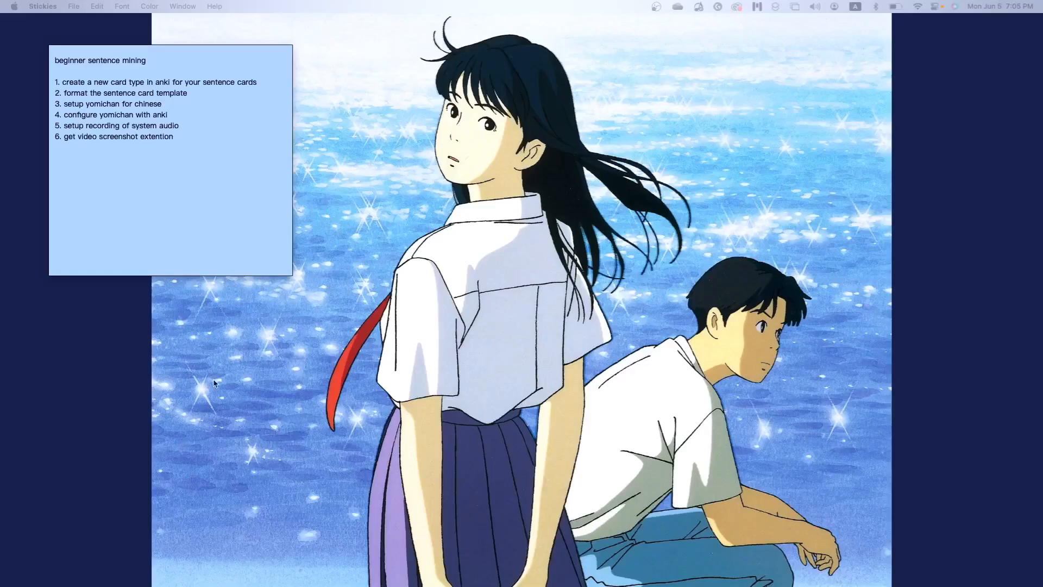
pyautogui.click(239, 142)
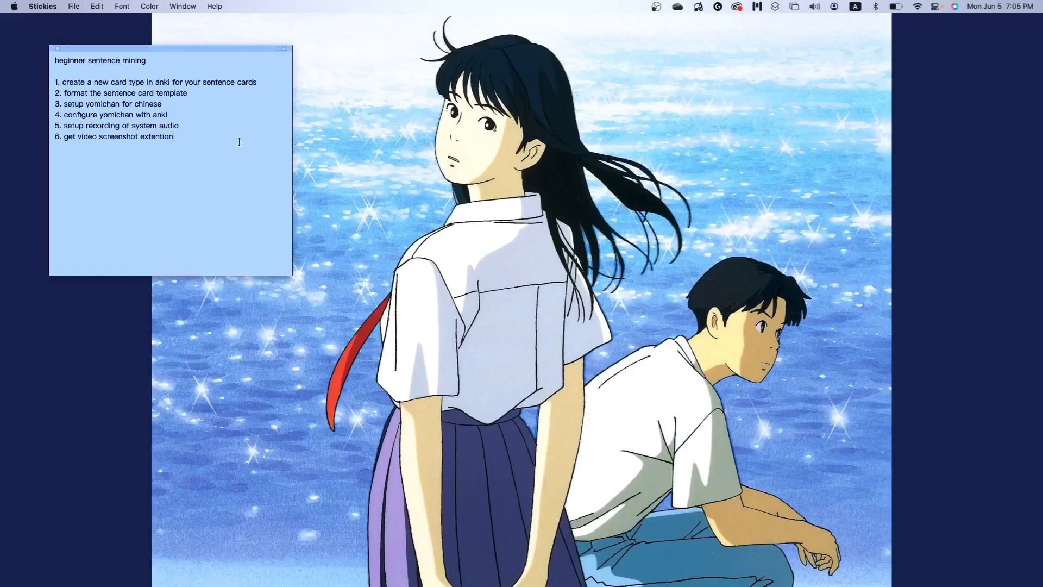
pyautogui.moveTo(266, 82); pyautogui.dragTo(45, 83)
pyautogui.click(176, 82)
pyautogui.click(504, 169)
# Switch to Anki and place its main window beside the checklist note
pyautogui.hotkey('alt', 'space')
pyautogui.write('ank')
pyautogui.press('Return')
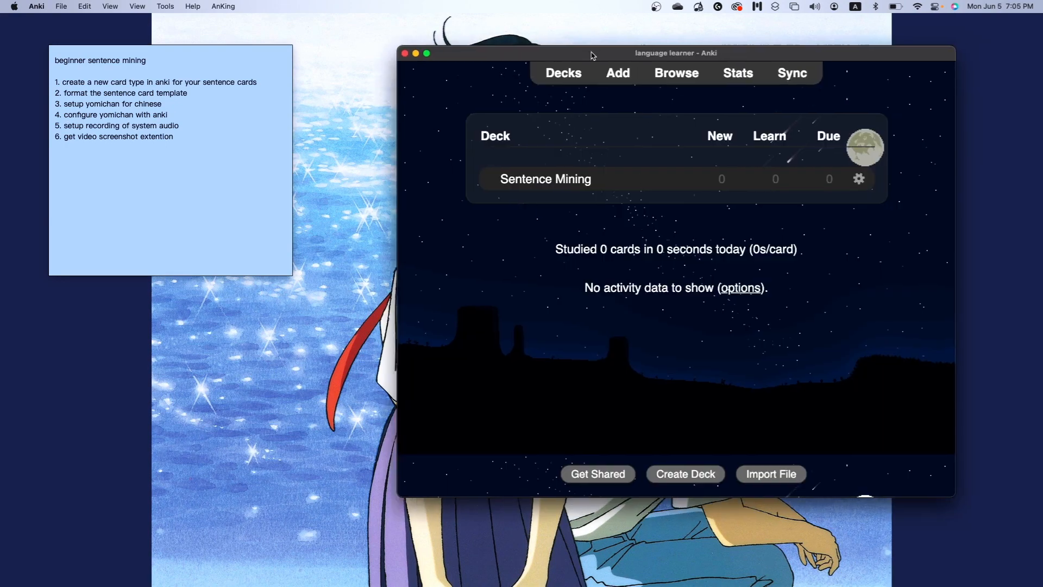
pyautogui.moveTo(592, 56); pyautogui.dragTo(500, 70)
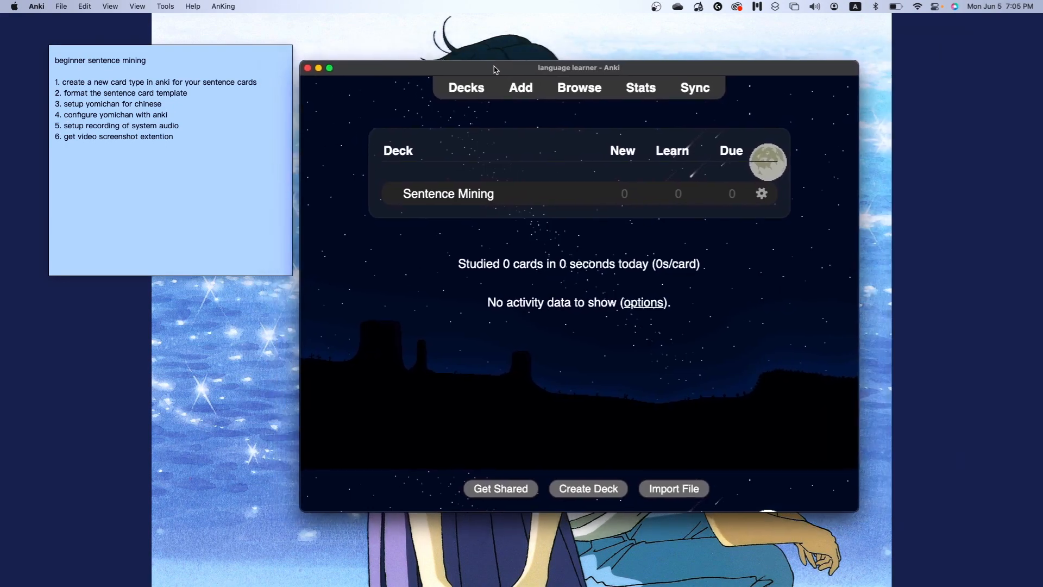
# Start a new note and create a note type named Sentence Card based on Basic
pyautogui.click(526, 87)
pyautogui.click(279, 64)
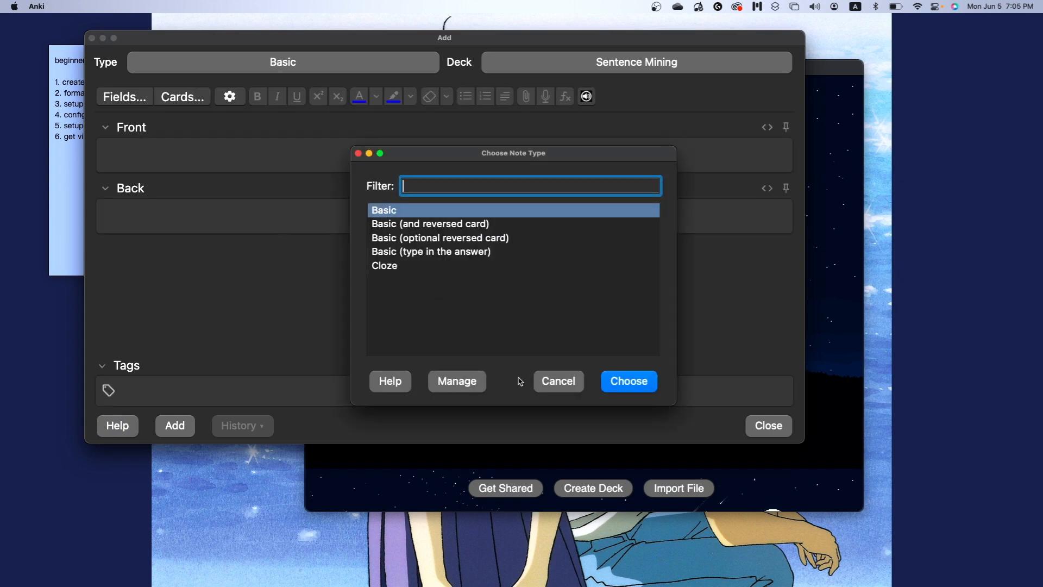
pyautogui.click(477, 387)
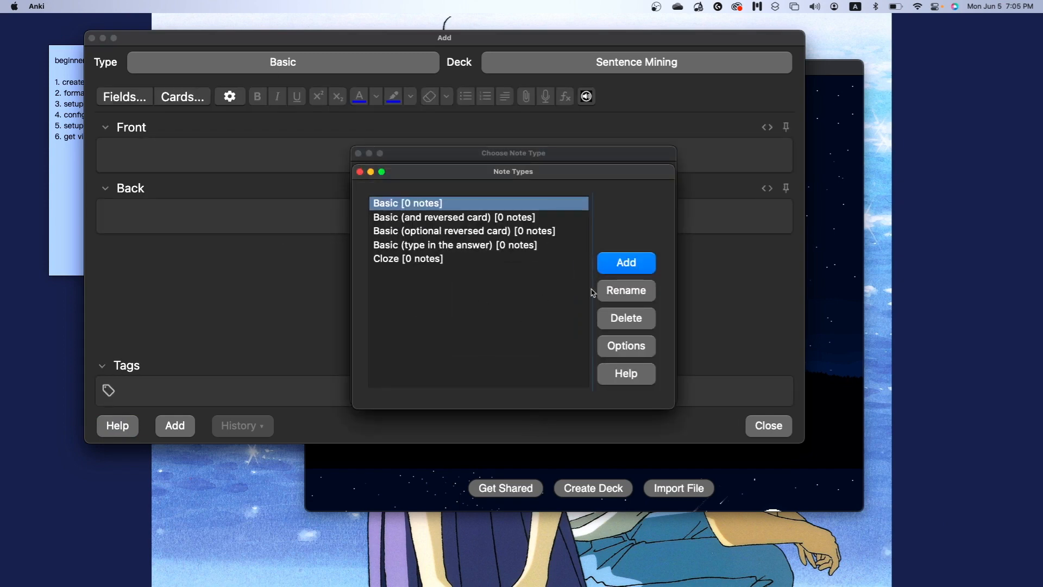
pyautogui.click(629, 259)
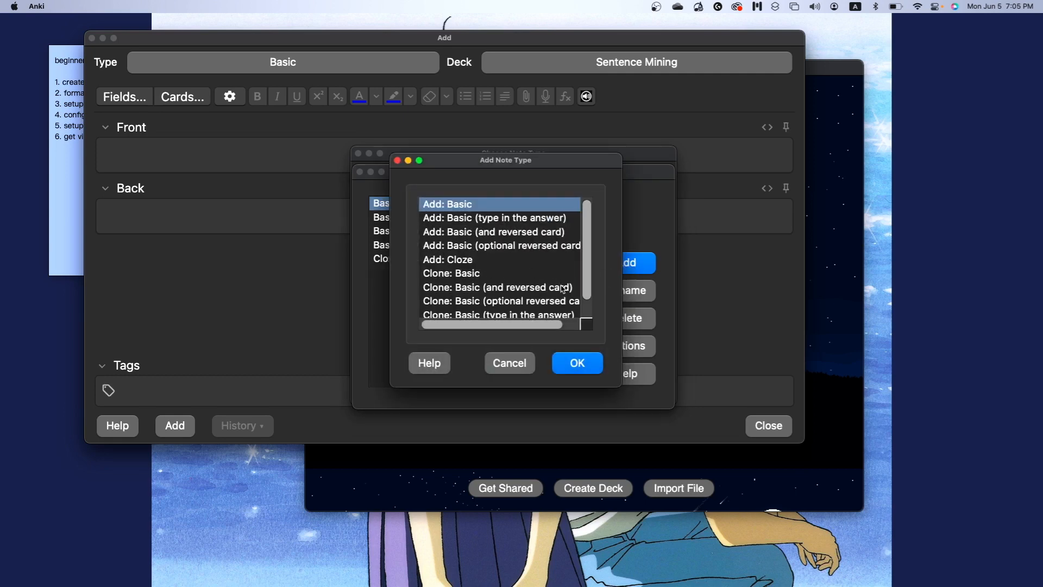
pyautogui.click(577, 363)
pyautogui.write('Sentence Car')
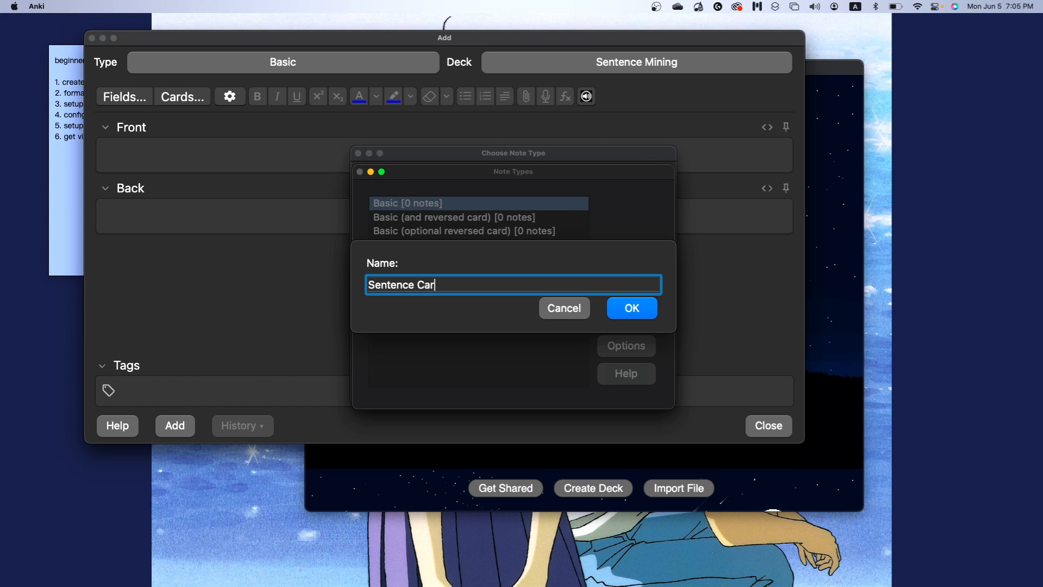
pyautogui.write('d')
pyautogui.press('Return')
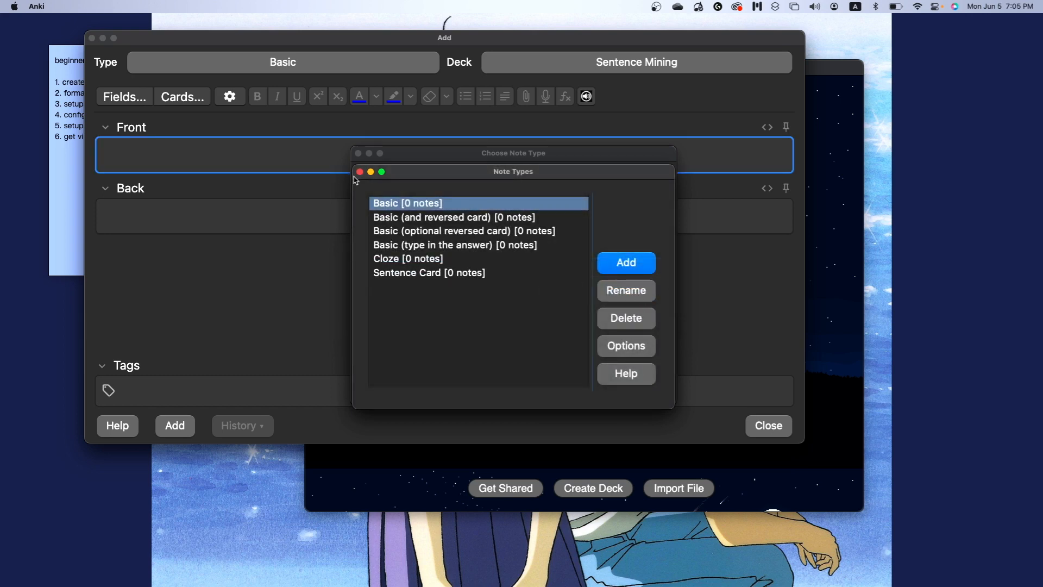
# Choose Sentence Card as the note type for the new note
pyautogui.click(359, 172)
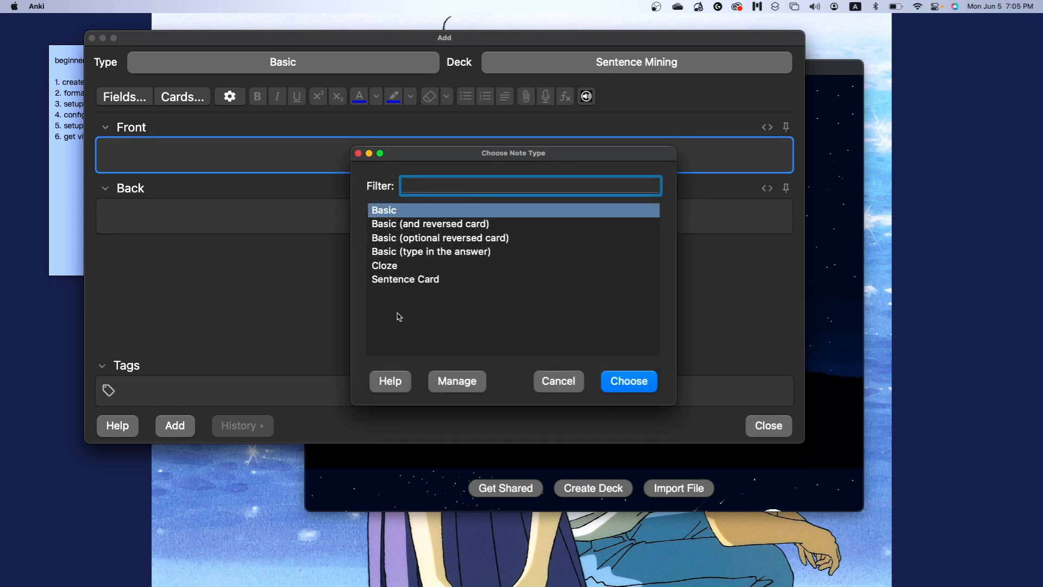
pyautogui.click(407, 279)
pyautogui.click(620, 380)
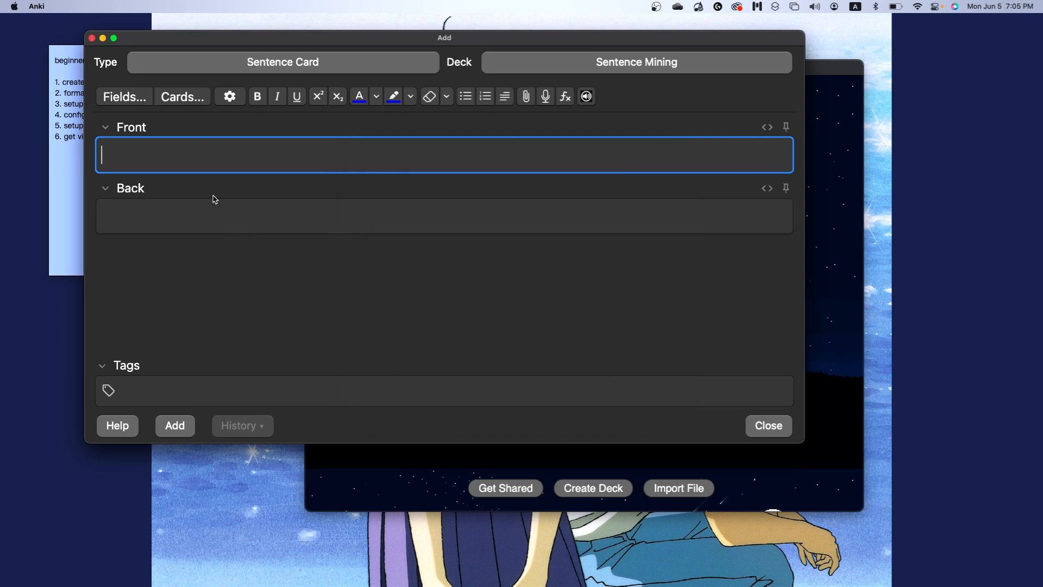
# Rename the Front field of the Sentence Card note type to Sentence
pyautogui.click(122, 99)
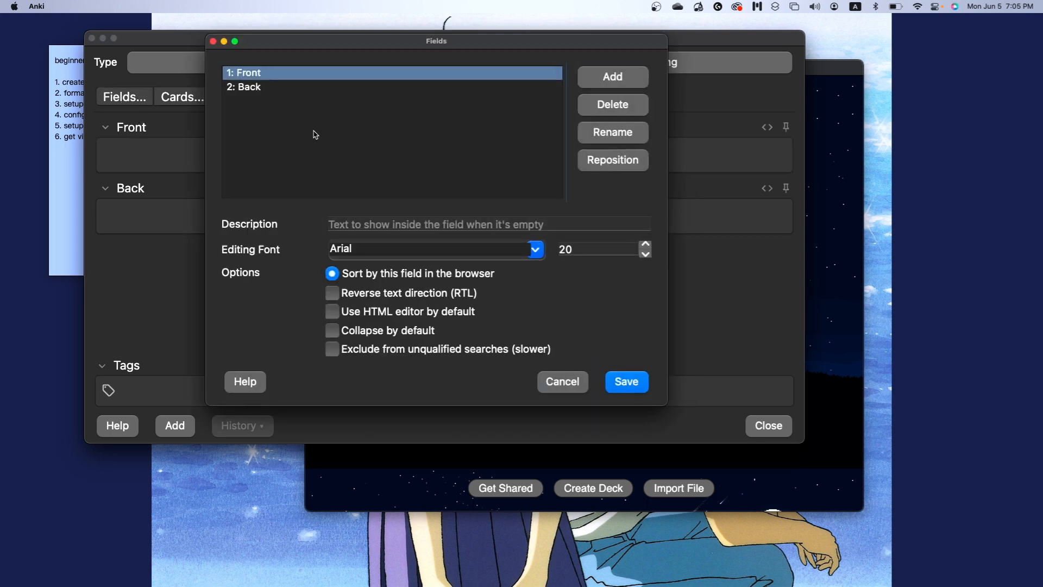
pyautogui.click(434, 119)
pyautogui.click(285, 87)
pyautogui.click(291, 74)
pyautogui.click(612, 135)
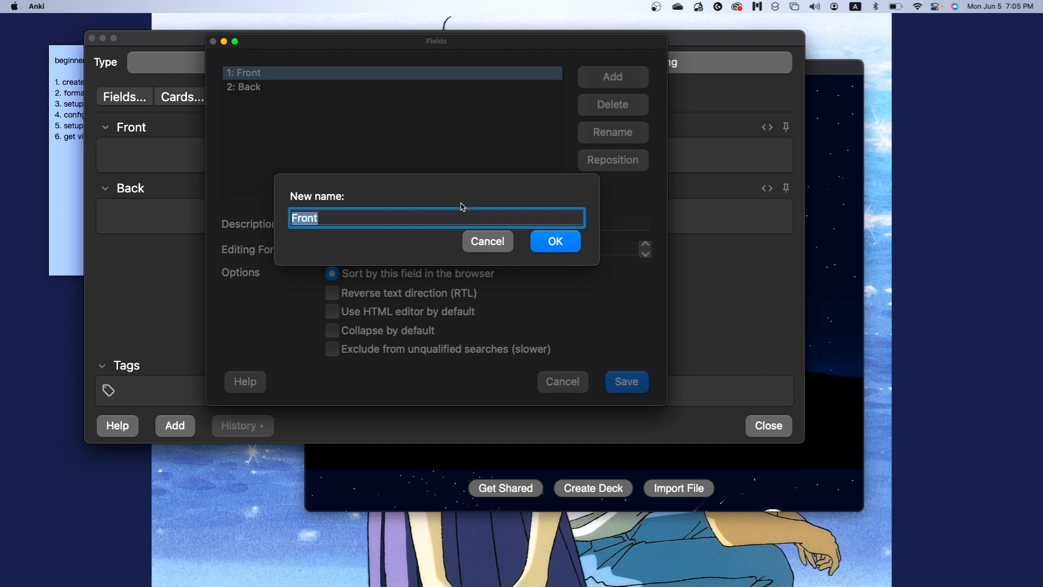
pyautogui.write('Sentence')
pyautogui.press('Return')
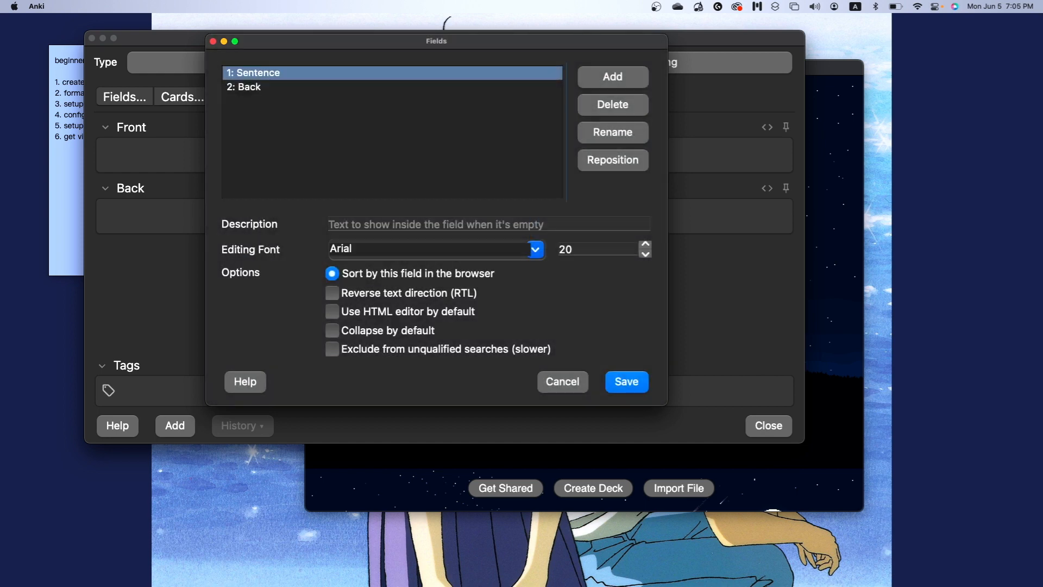
# Rename the Back field to Sentence Audio
pyautogui.click(296, 93)
pyautogui.click(614, 136)
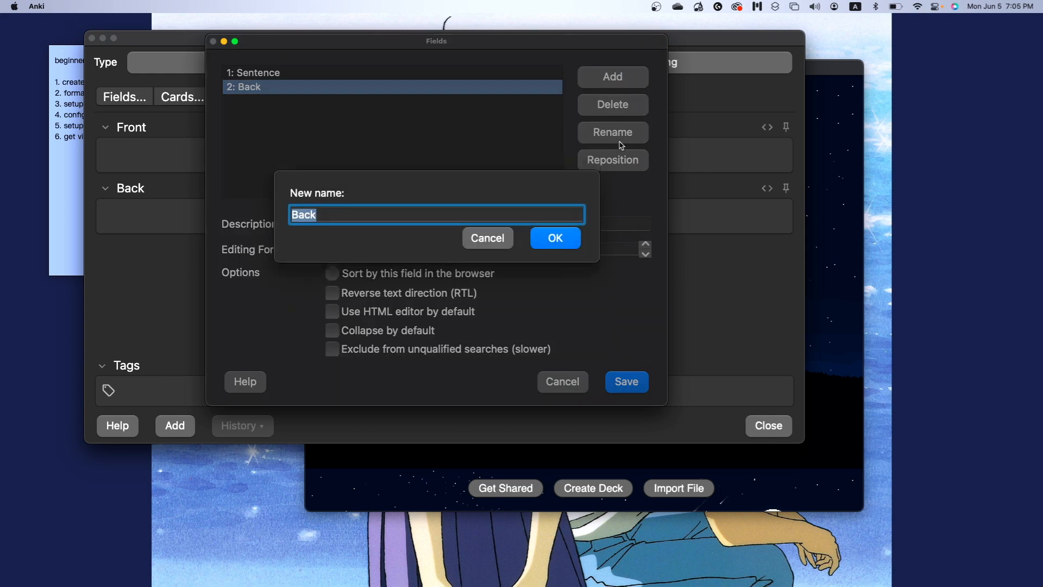
pyautogui.write('Sentne')
pyautogui.press('BackSpace')
pyautogui.press('BackSpace')
pyautogui.press('BackSpace')
pyautogui.press('BackSpace')
pyautogui.press('BackSpace')
pyautogui.press('BackSpace')
pyautogui.write('Sentence Audio')
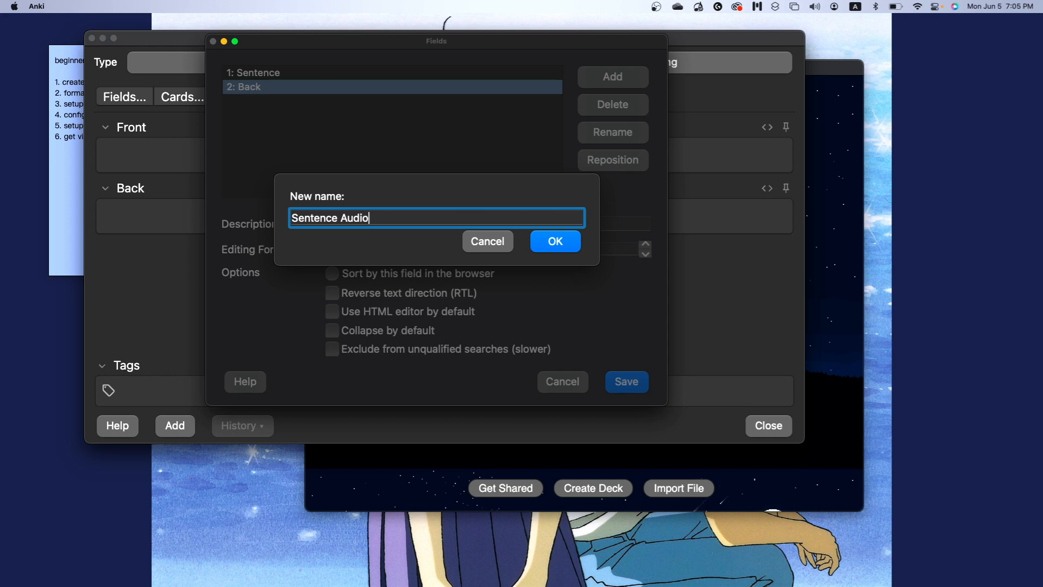
pyautogui.press('Return')
# Add two fields named Target Word and Definition to the note type
pyautogui.click(612, 79)
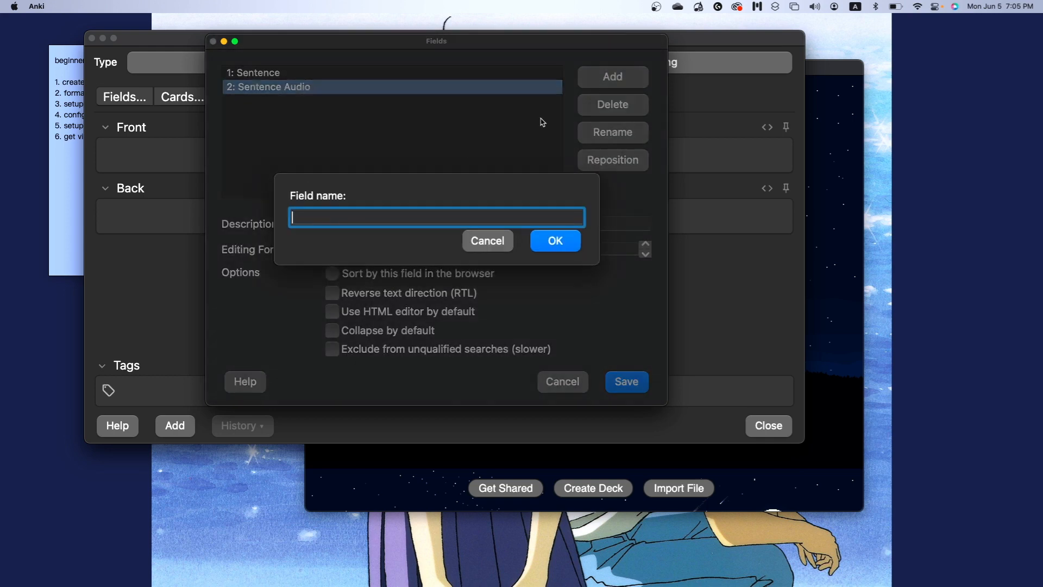
pyautogui.write('Target Word')
pyautogui.press('Return')
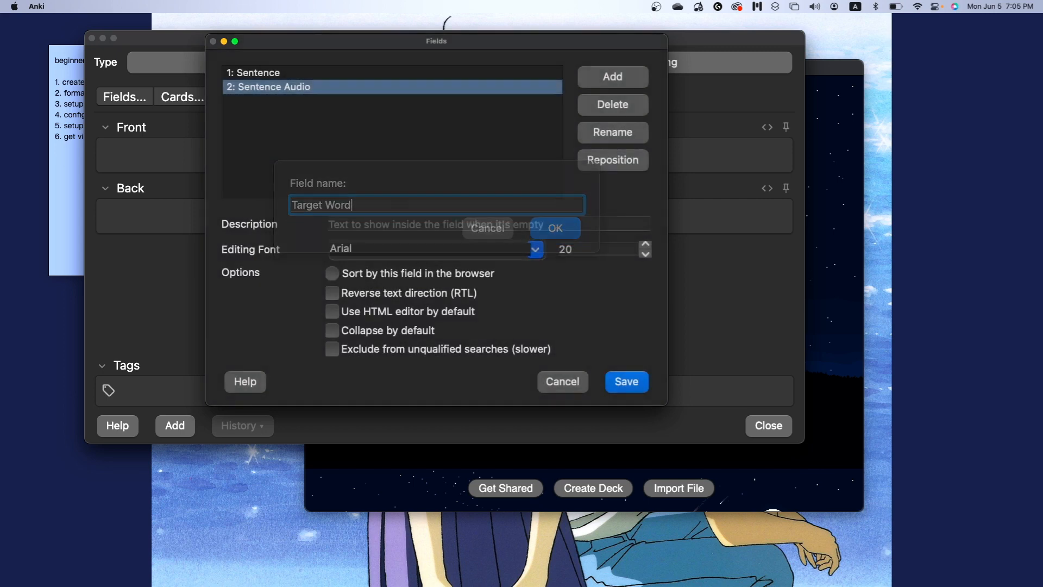
pyautogui.click(614, 82)
pyautogui.write('De')
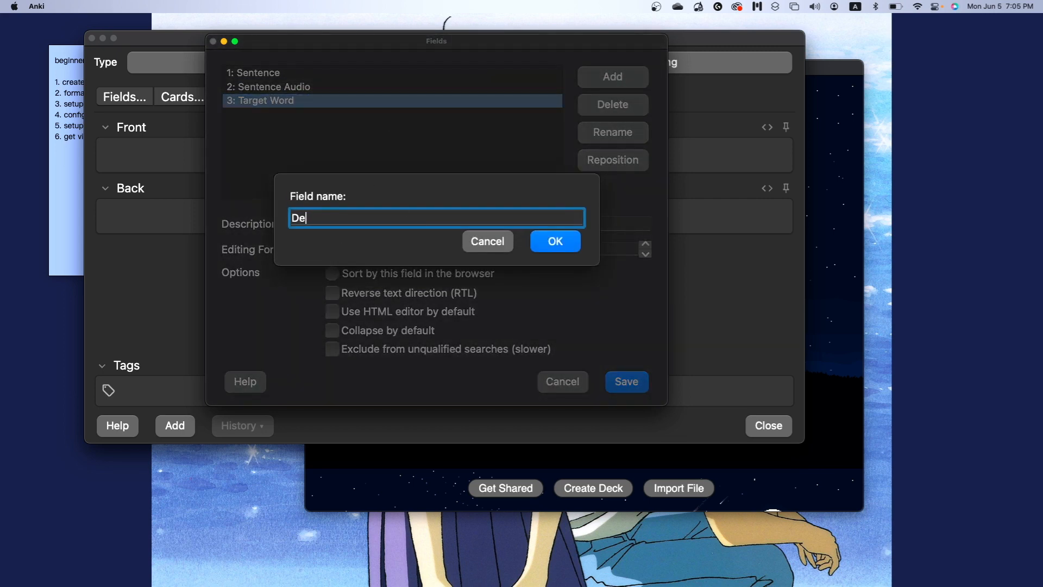
pyautogui.write('finition')
pyautogui.press('Return')
# Add a field named Image and save the note type's fields
pyautogui.click(619, 87)
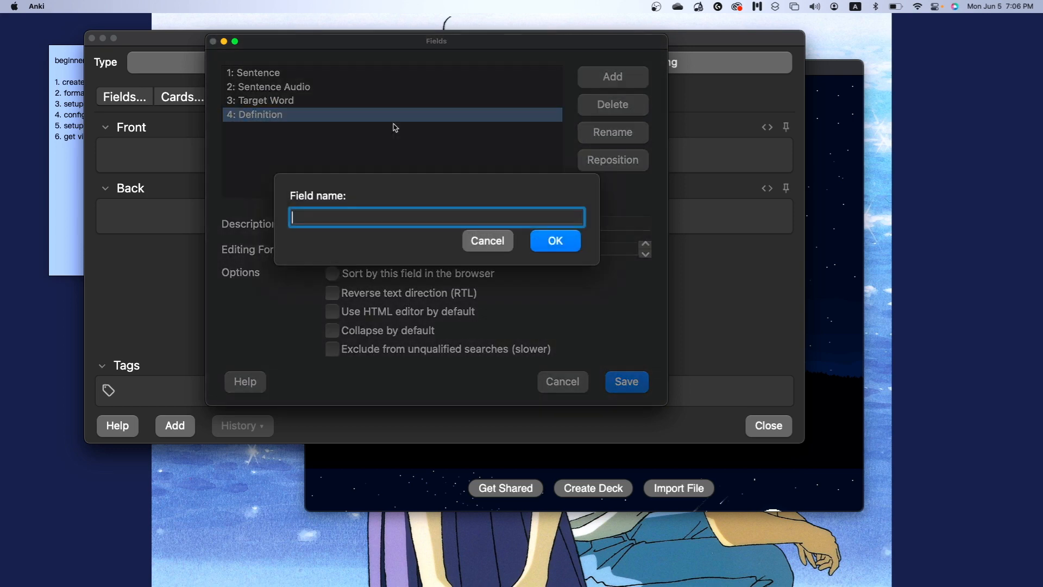
pyautogui.write('In')
pyautogui.write('age')
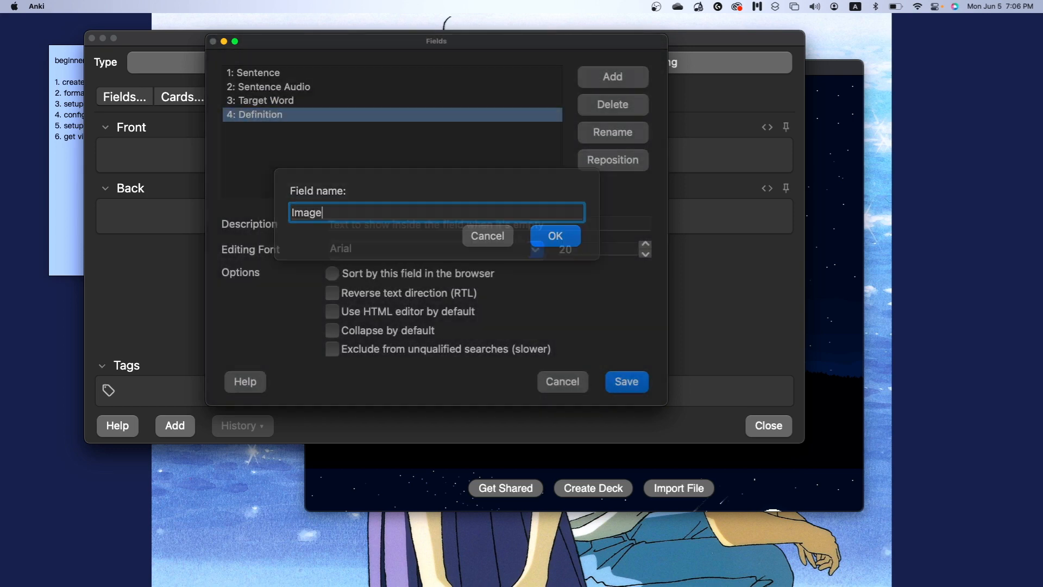
pyautogui.press('Return')
pyautogui.click(647, 387)
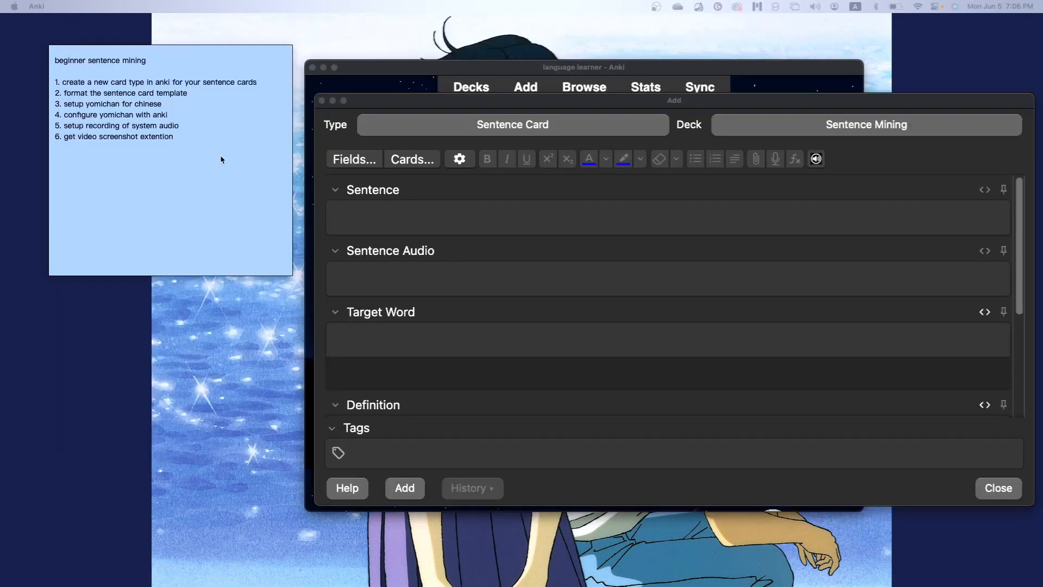
# Move the note entry window closer to the checklist and open the card template editor for Sentence Card
pyautogui.click(221, 159)
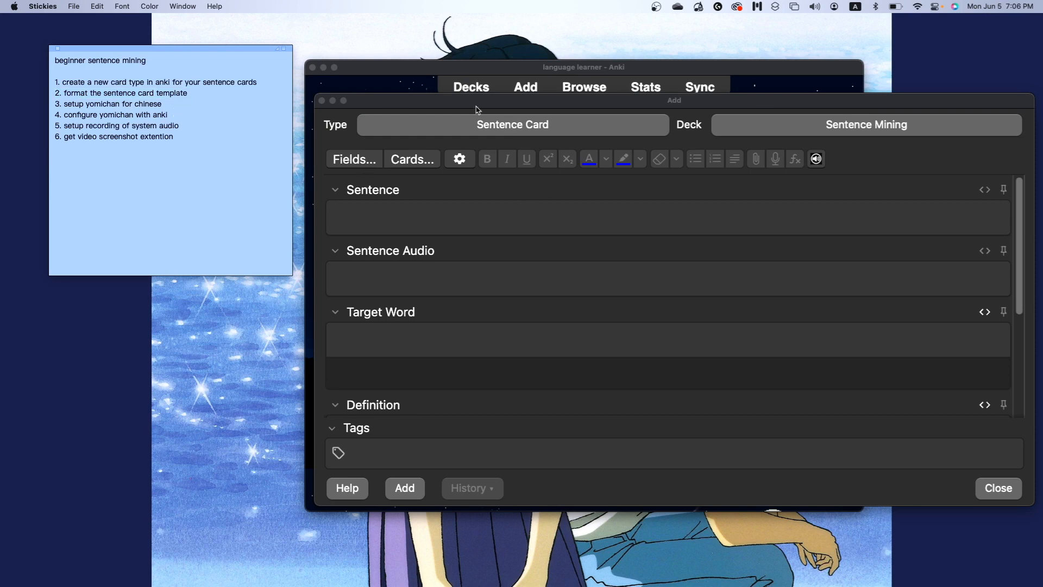
pyautogui.moveTo(488, 102); pyautogui.dragTo(395, 76)
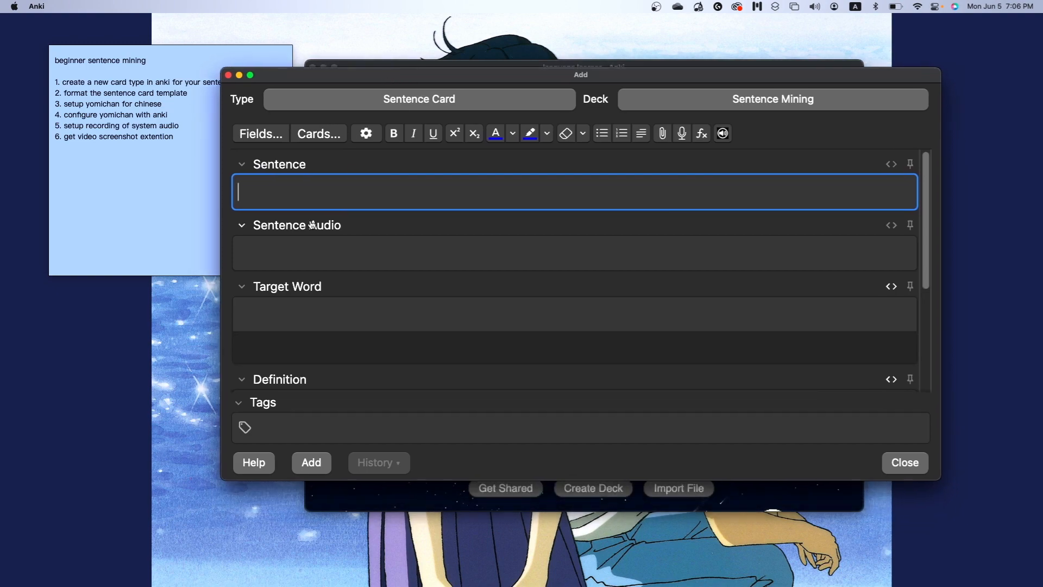
pyautogui.click(275, 138)
pyautogui.click(350, 78)
pyautogui.click(319, 137)
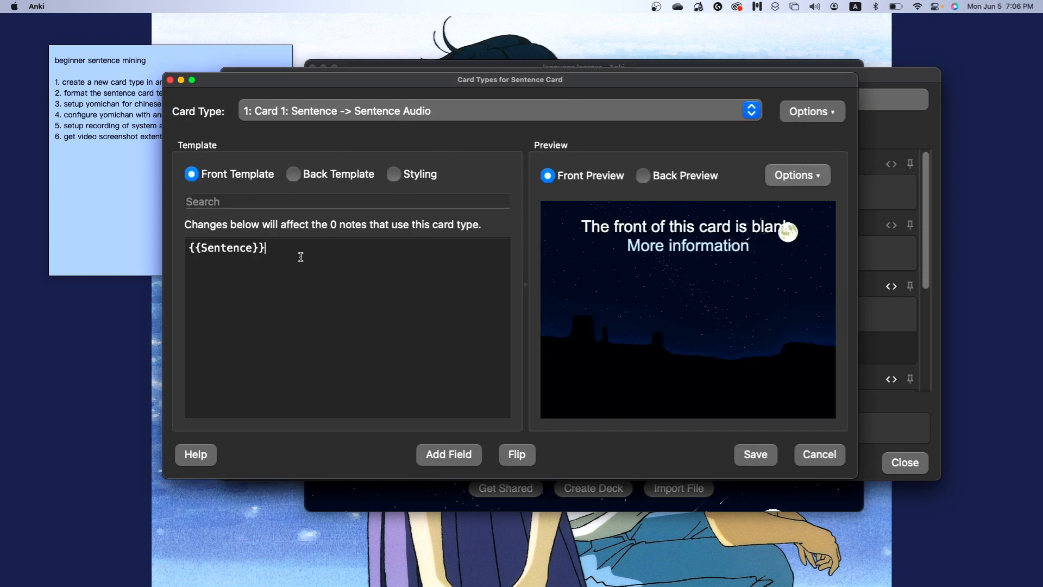
# Compare the front and back templates of the Sentence Card
pyautogui.moveTo(270, 248); pyautogui.dragTo(141, 249)
pyautogui.click(293, 174)
pyautogui.click(193, 175)
pyautogui.click(292, 178)
pyautogui.click(192, 176)
# Copy the entire front template, {{Sentence}}
pyautogui.click(271, 251)
pyautogui.press('super+a')
pyautogui.press('super+c')
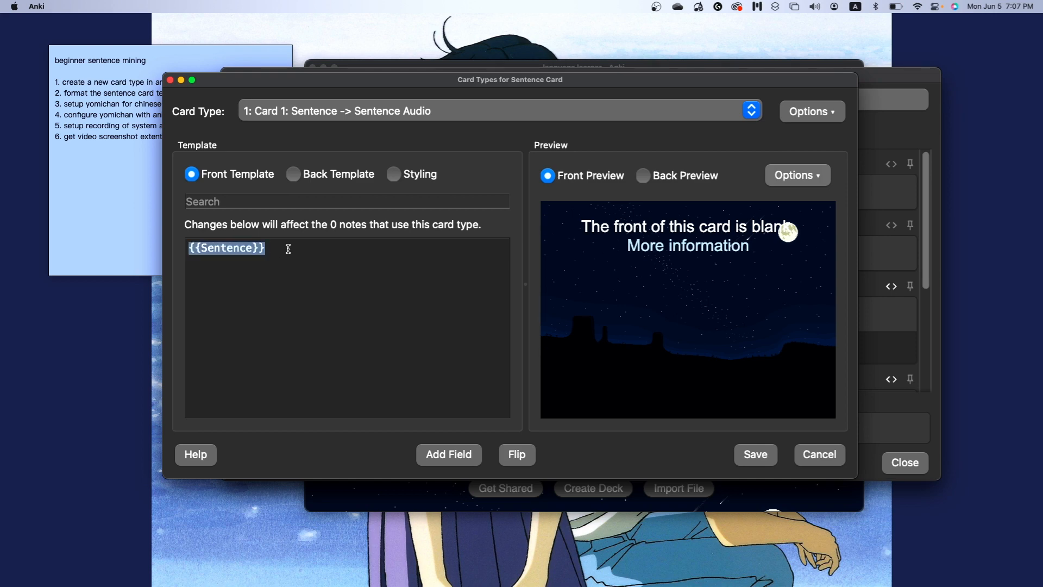
# Add {{Sentence Audio}} on a new line below {{Sentence}} in the front template
pyautogui.press('Right')
pyautogui.press('Return')
pyautogui.press('super+a')
pyautogui.press('Right')
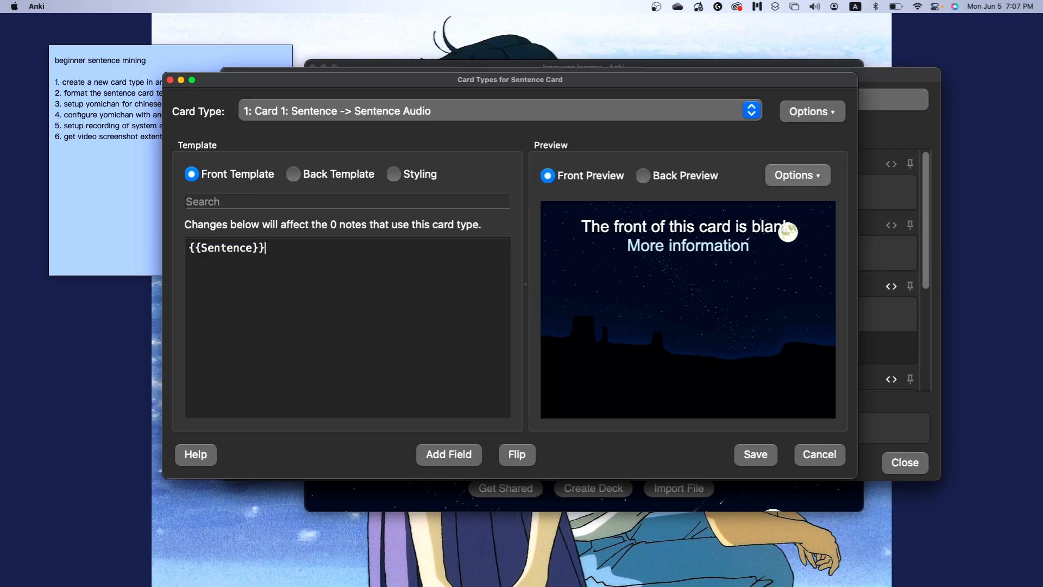
pyautogui.press('super+v')
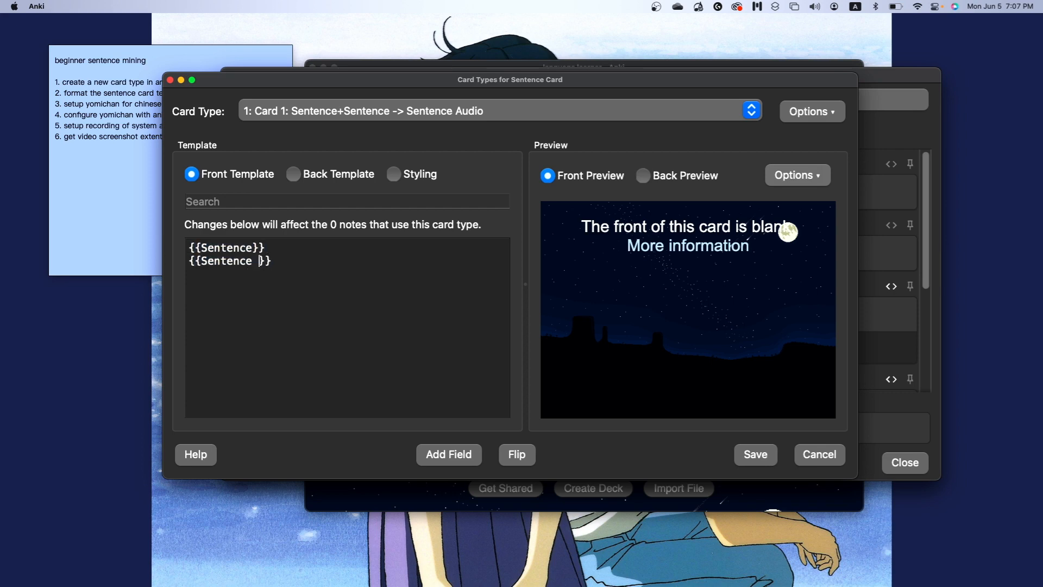
pyautogui.write('Audio')
pyautogui.press('Right')
pyautogui.press('Right')
pyautogui.press('super+shift+Left')
pyautogui.press('Right')
# Add {{Image}} as the third line of the front template
pyautogui.press('Return')
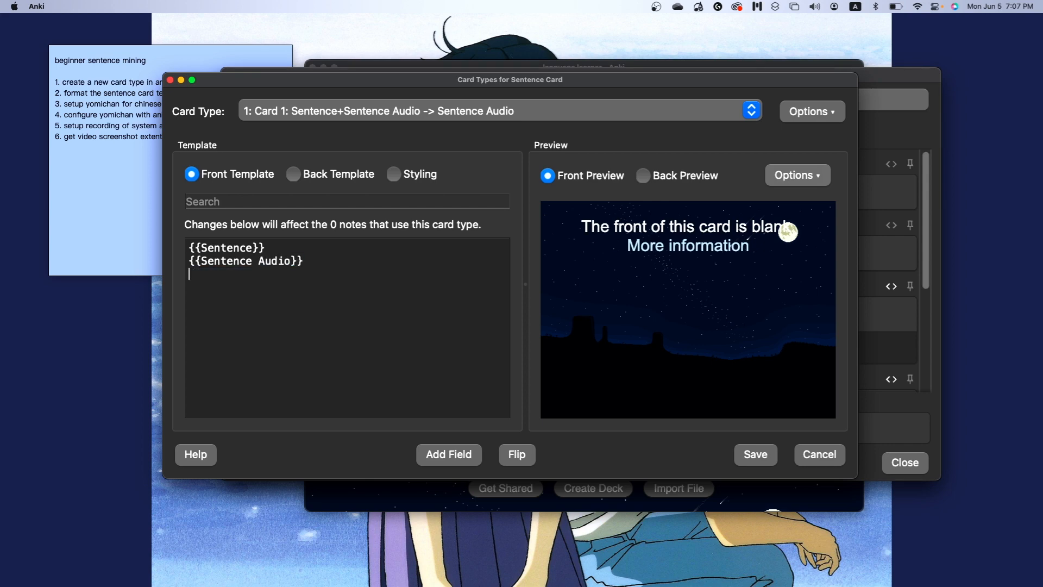
pyautogui.write('PP')
pyautogui.press('BackSpace')
pyautogui.press('BackSpace')
pyautogui.write('{{')
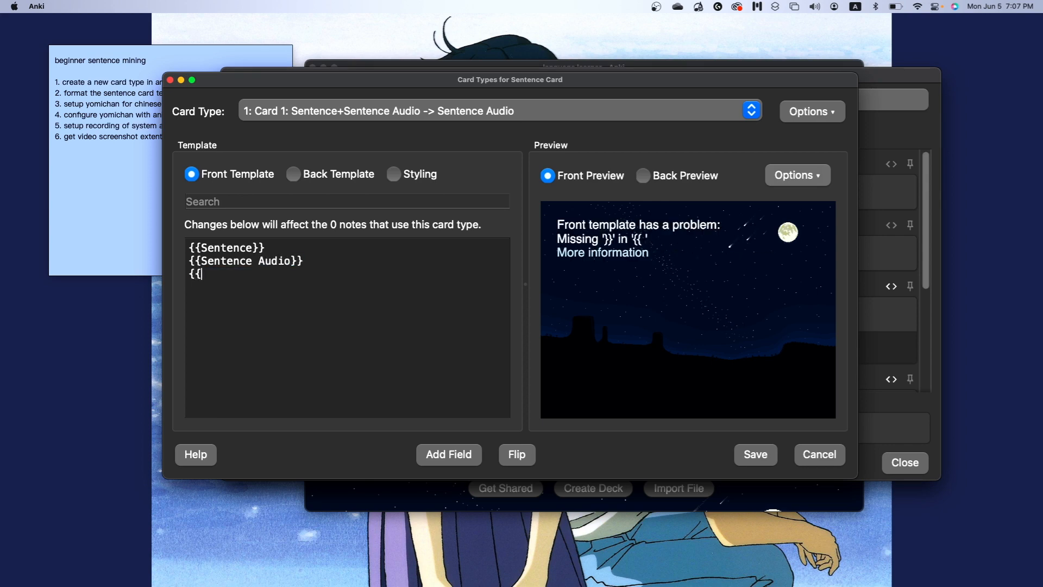
pyautogui.write('Image}}')
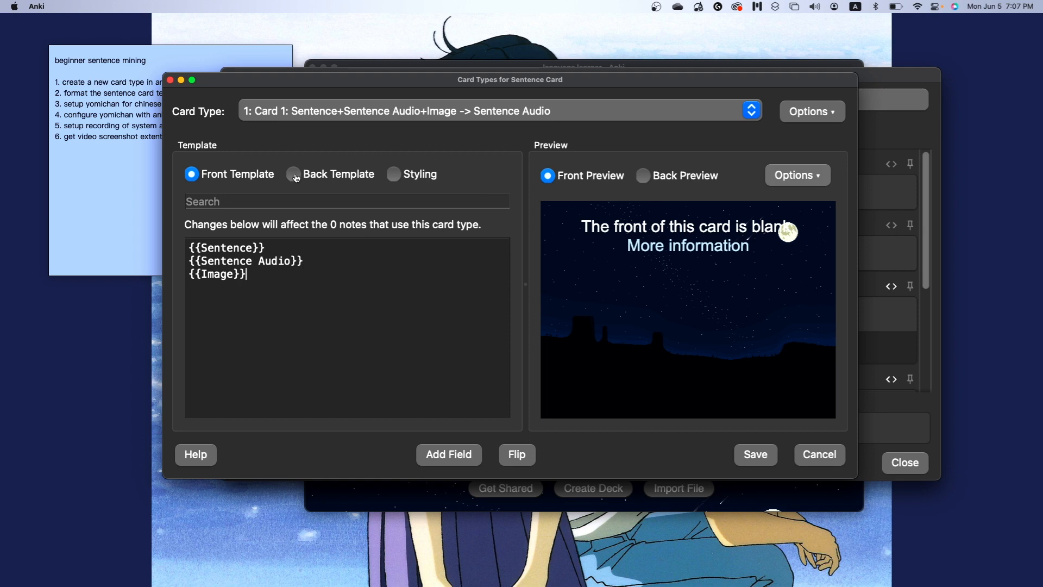
# Replace {{Sentence Audio}} in the back template with {{Target Word}} and, on the line below, {{Definition}}
pyautogui.click(293, 174)
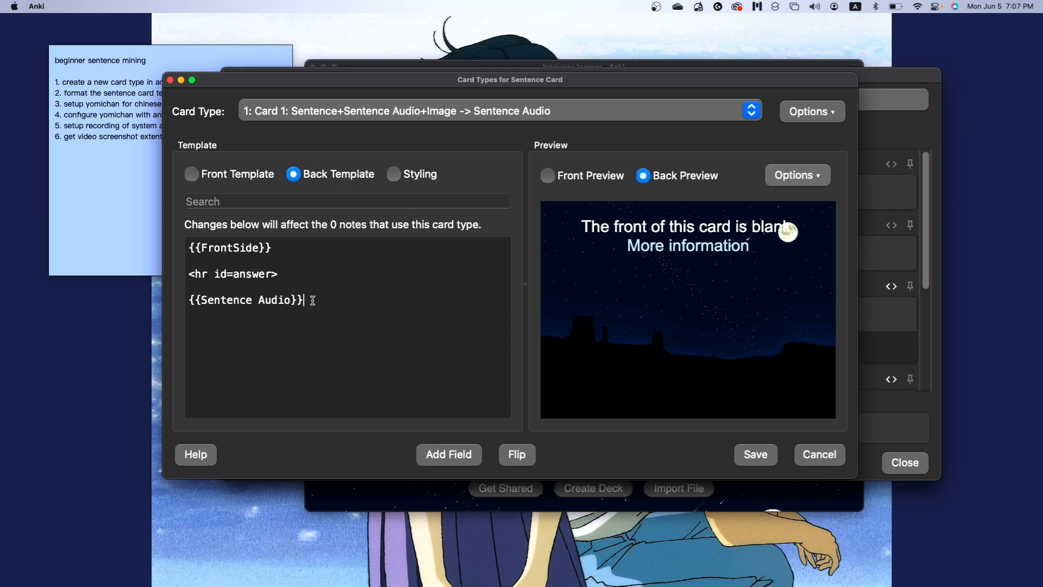
pyautogui.moveTo(312, 302); pyautogui.dragTo(137, 299)
pyautogui.write('{{TY')
pyautogui.press('BackSpace')
pyautogui.press('BackSpace')
pyautogui.write('Target Word}}')
pyautogui.press('Return')
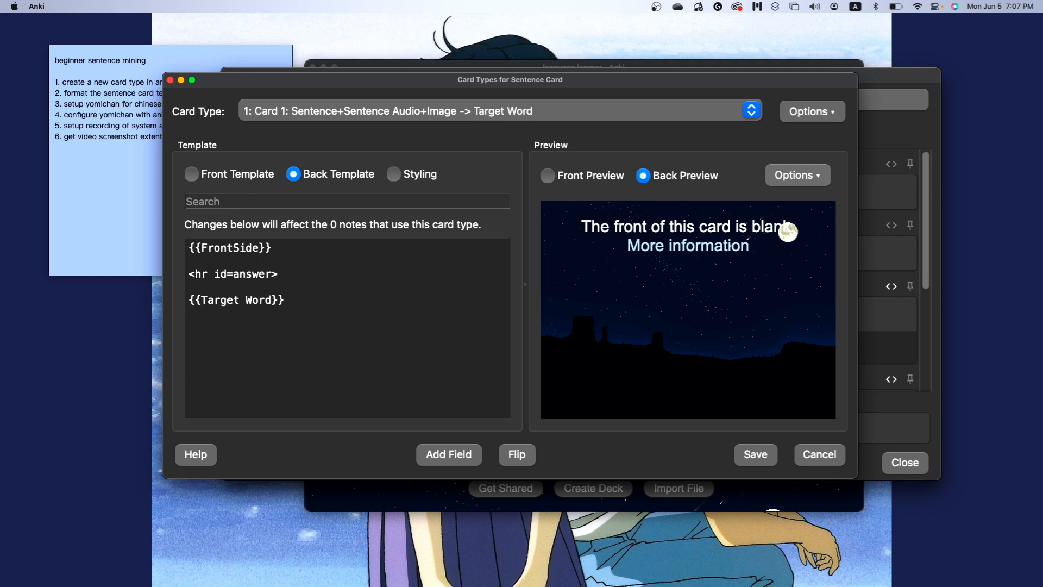
pyautogui.write('{{Definition}}')
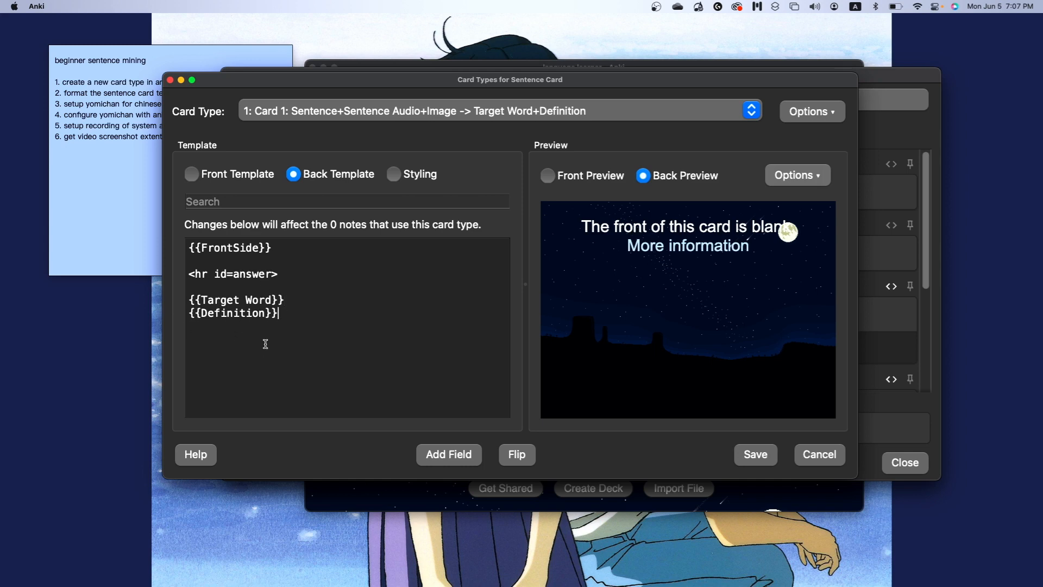
# Review the front and back templates, save them and close the note entry window
pyautogui.click(191, 175)
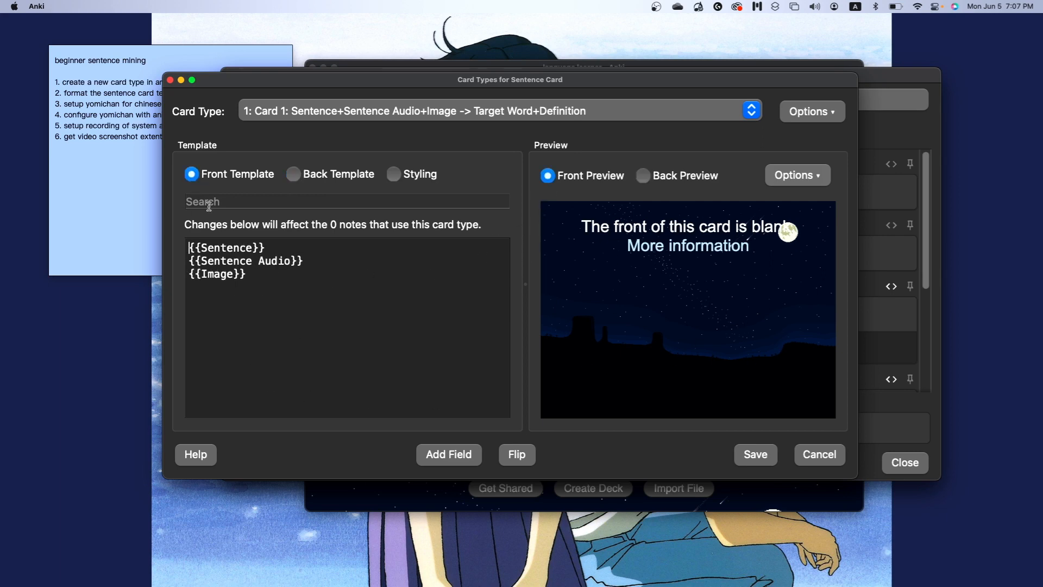
pyautogui.click(294, 174)
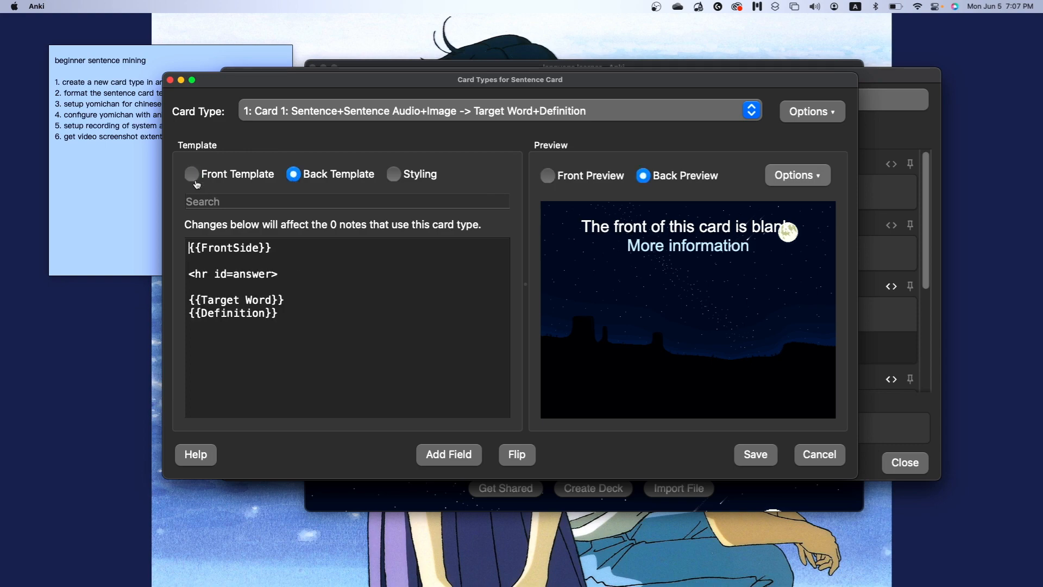
pyautogui.click(754, 458)
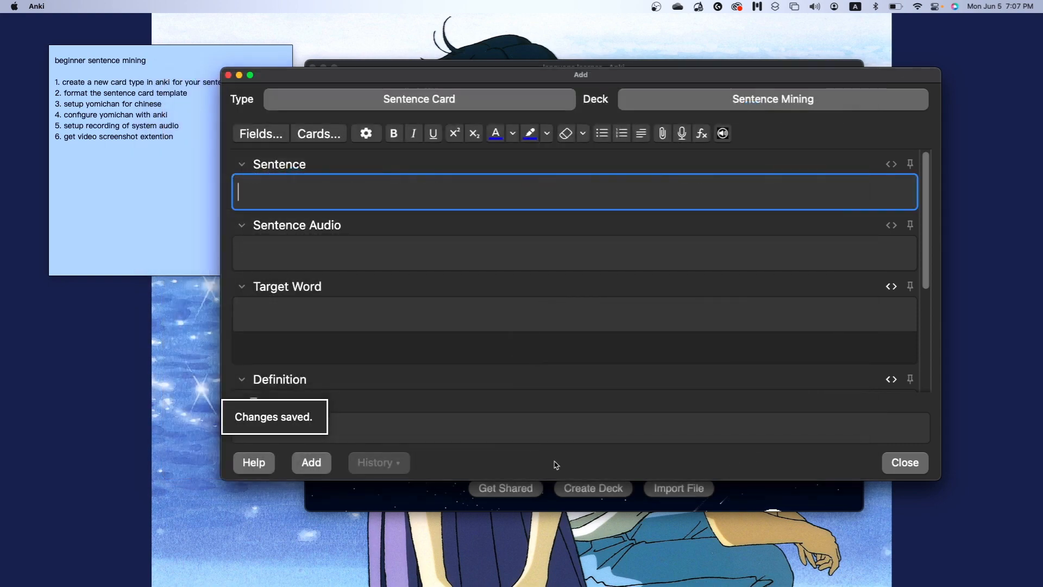
pyautogui.click(896, 466)
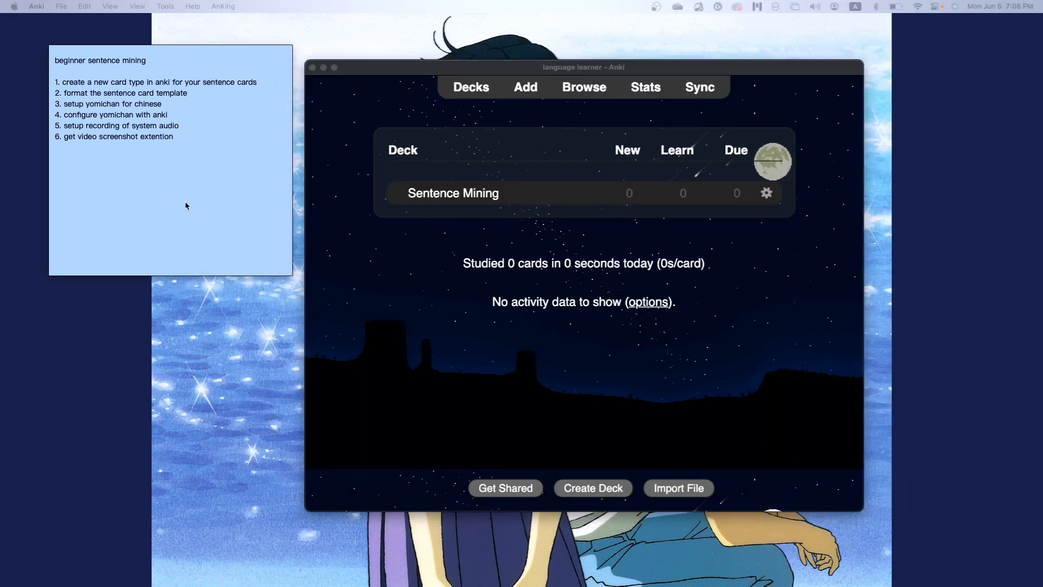
# Switch to Google Chrome and search the web for yomichan
pyautogui.click(163, 105)
pyautogui.click(174, 109)
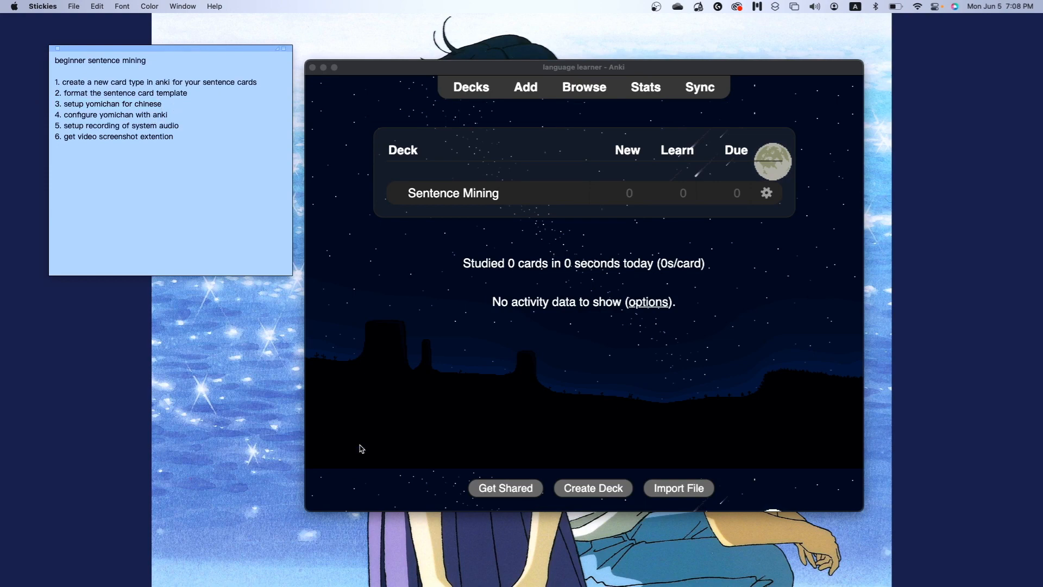
pyautogui.hotkey('alt', 'space')
pyautogui.write('ch')
pyautogui.press('Return')
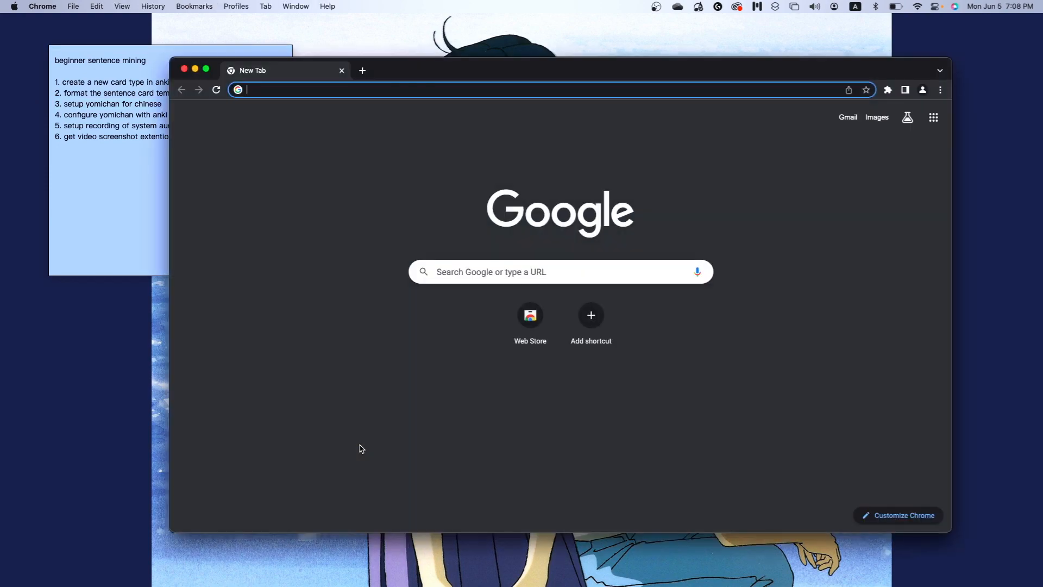
pyautogui.write('yomichan')
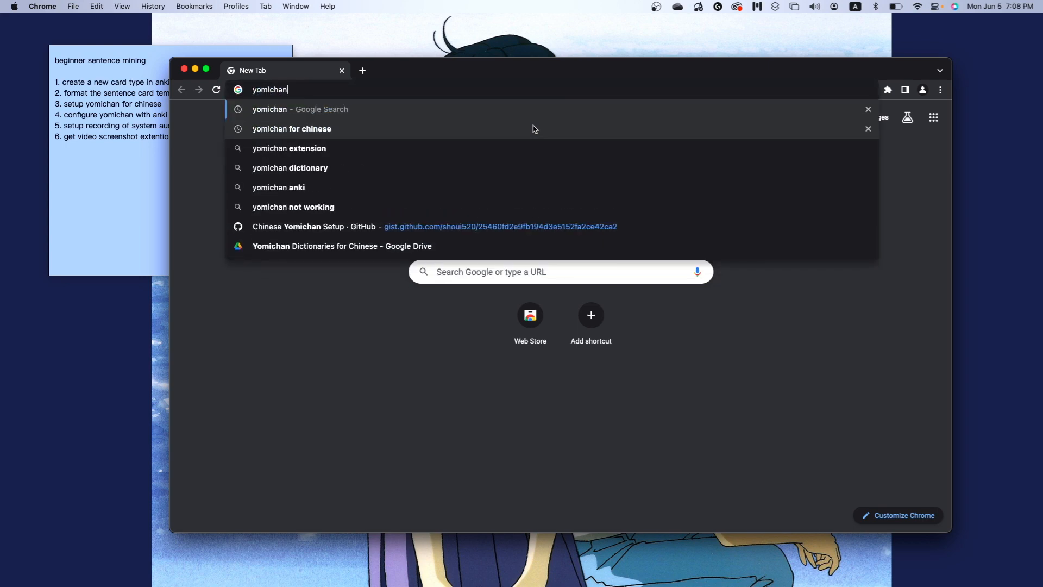
pyautogui.press('Return')
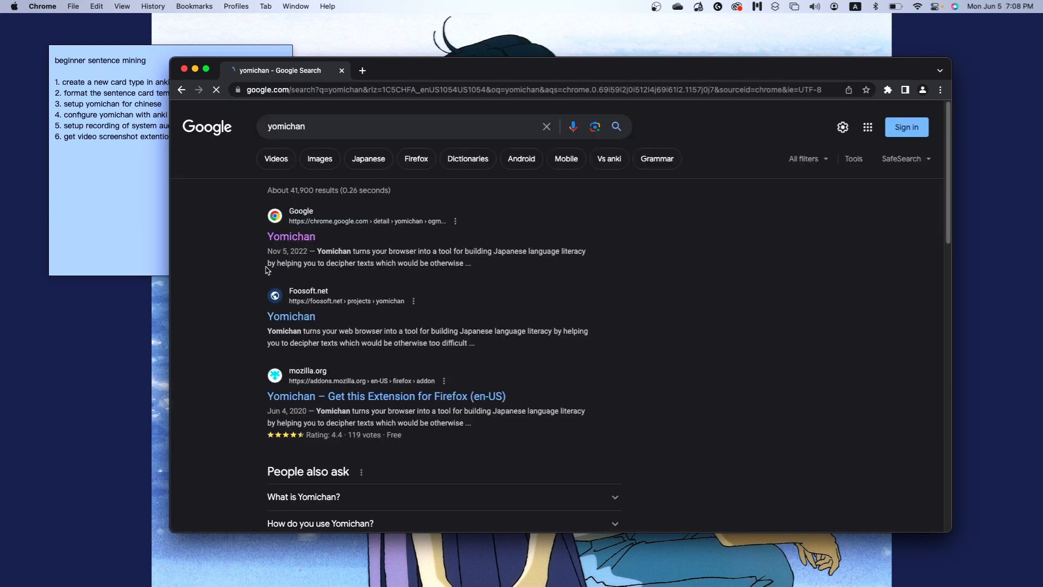
# Open Yomichan's Chrome Web Store page and add the extension to the browser
pyautogui.click(281, 238)
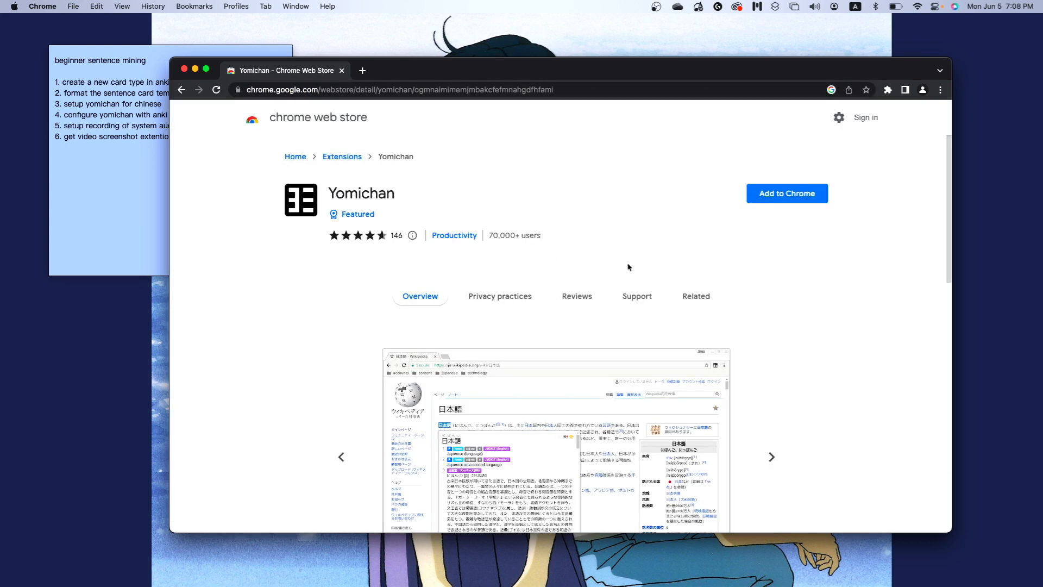
pyautogui.click(785, 193)
pyautogui.click(643, 335)
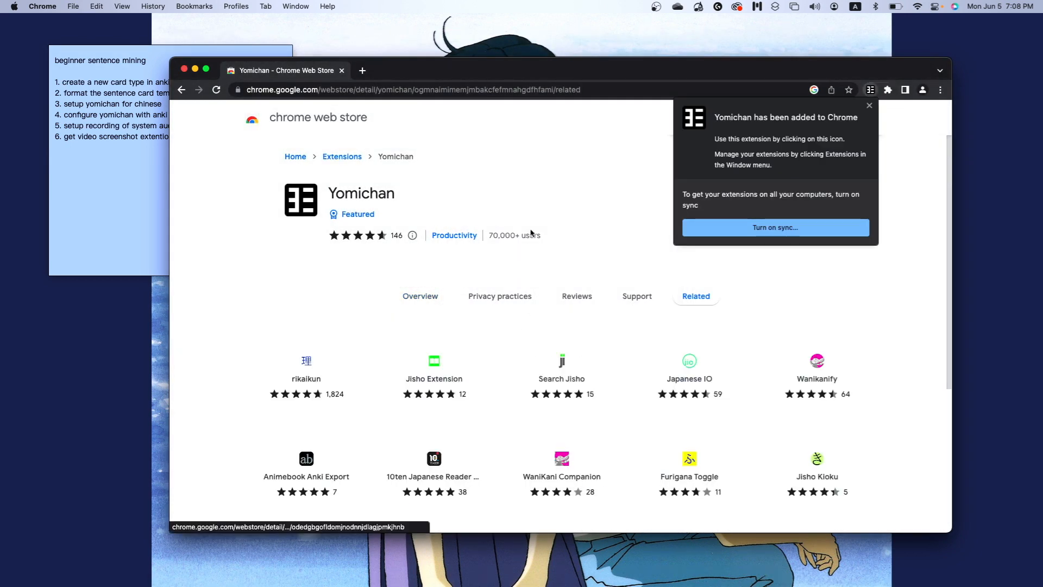
pyautogui.click(888, 90)
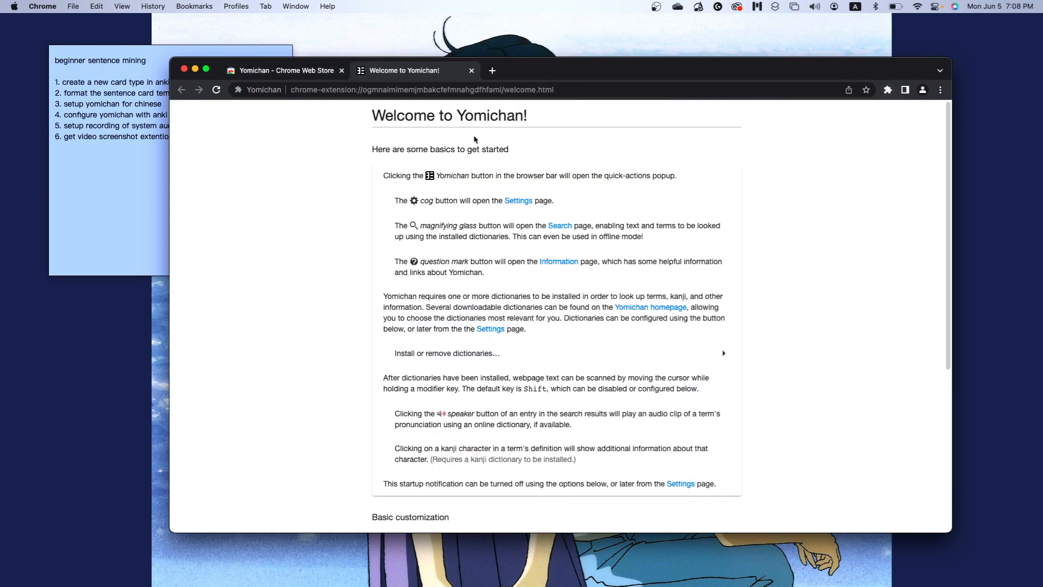
# Skim the Yomichan welcome page, open a new tab and close the welcome page
pyautogui.scroll(-5, 602, 412)
pyautogui.click(725, 284)
pyautogui.scroll(5, 297, 270)
pyautogui.click(493, 71)
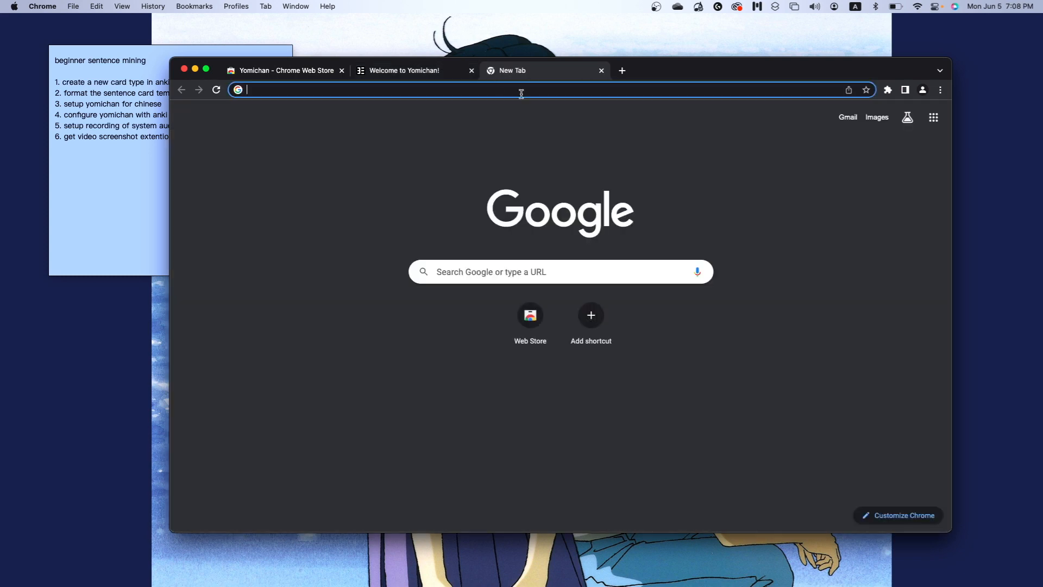
pyautogui.click(465, 72)
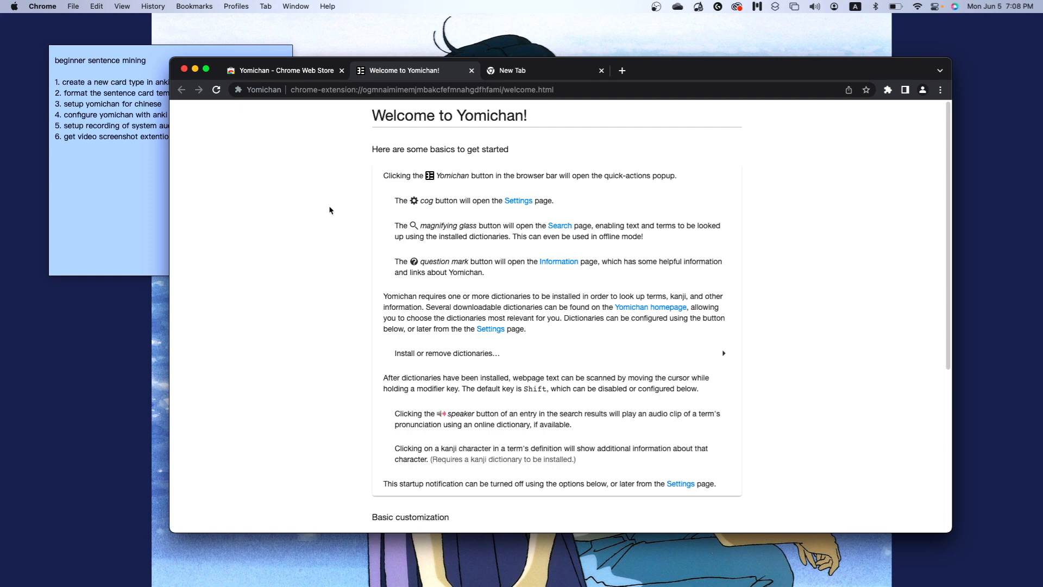
pyautogui.click(471, 70)
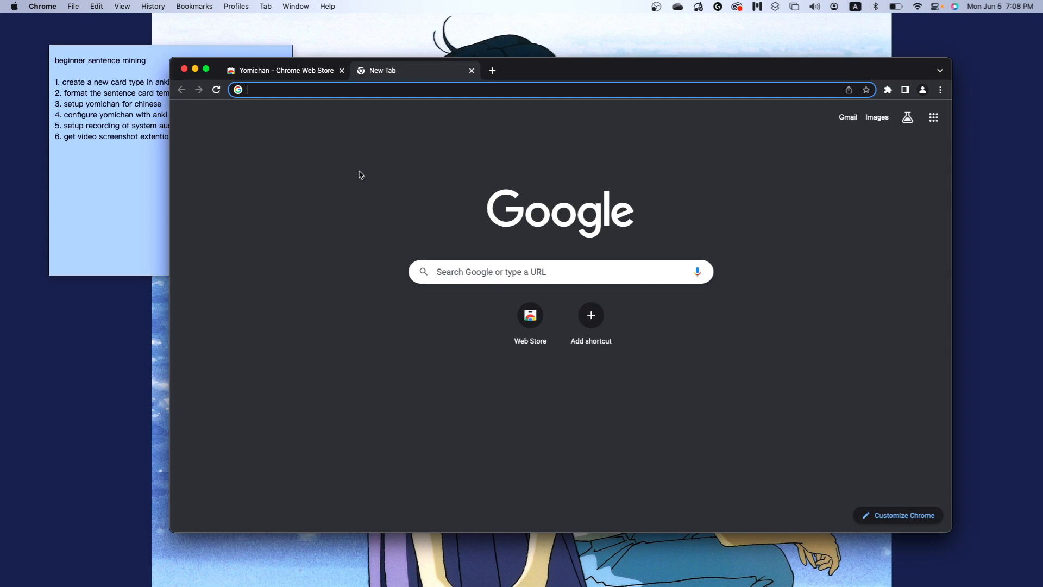
# Search for "yomichan for chinese" and open the Chinese Yomichan Setup guide on GitHub Gist
pyautogui.write('yomichan for chi')
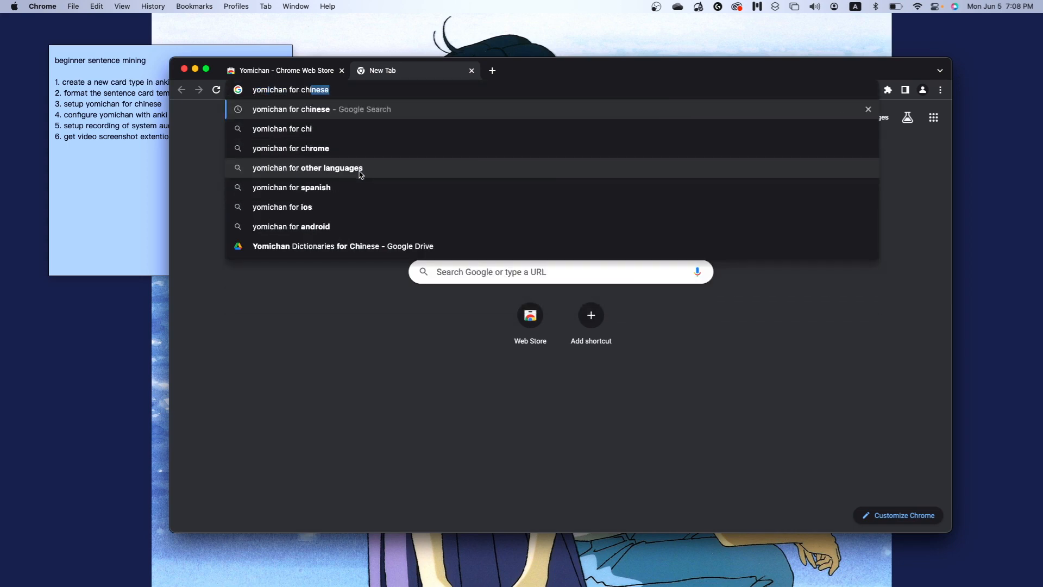
pyautogui.press('Return')
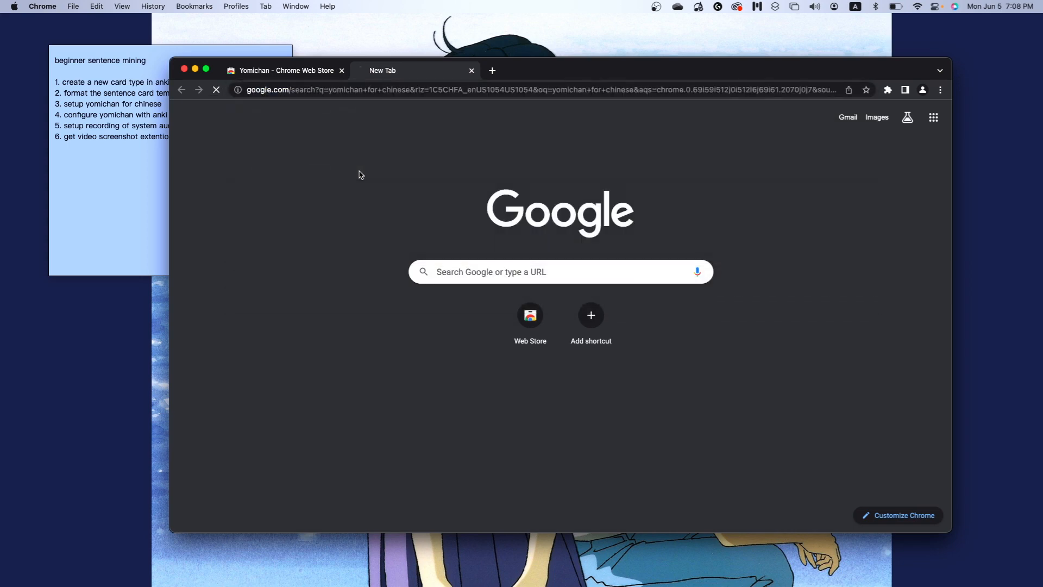
pyautogui.click(327, 237)
# Open the guide's Yomichan Dictionaries for Chinese folder in a new tab and download [ZH-EN] CEDICT.zip
pyautogui.scroll(-7, 423, 326)
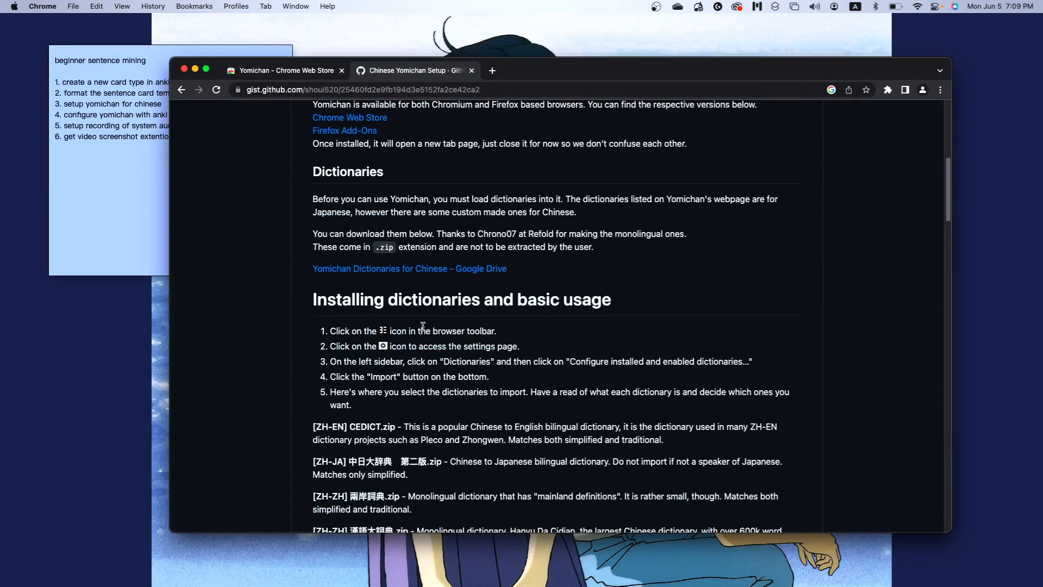
pyautogui.keyDown('super'); pyautogui.click(380, 270); pyautogui.keyUp('super')
pyautogui.click(546, 72)
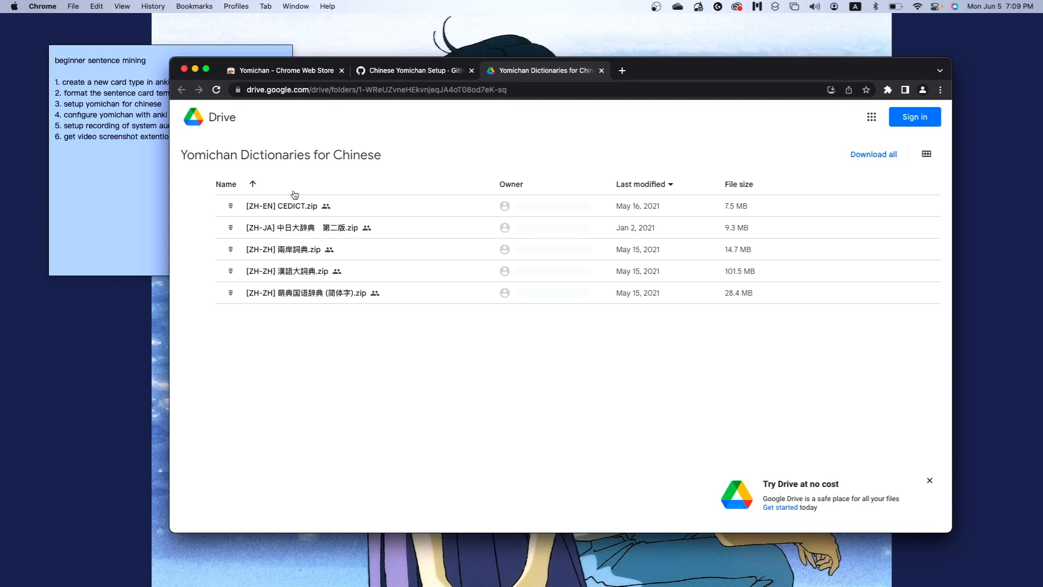
pyautogui.doubleClick(289, 206)
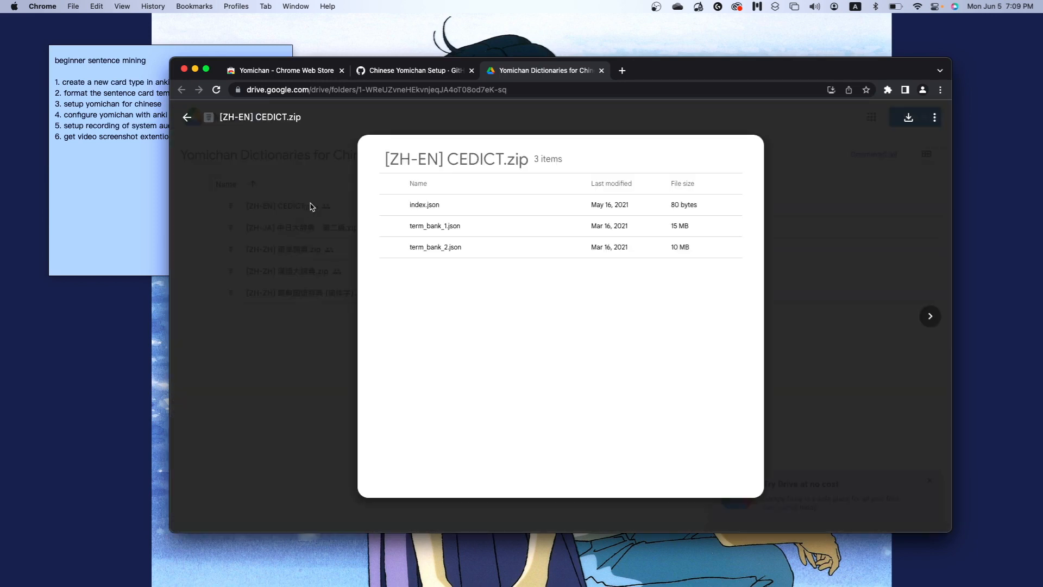
pyautogui.click(909, 117)
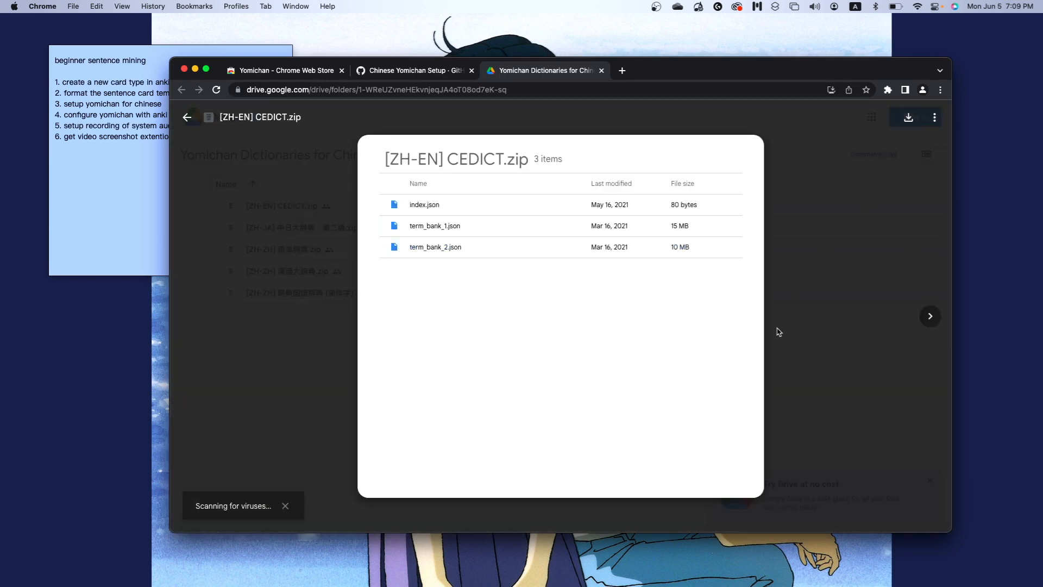
pyautogui.click(312, 341)
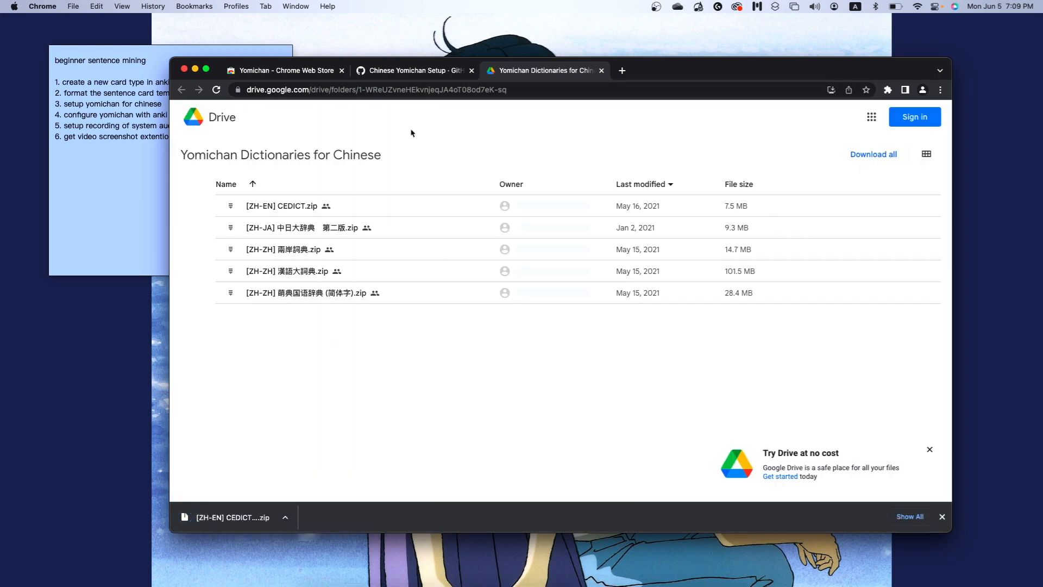
# Pin the Yomichan extension in the browser and open its settings page
pyautogui.click(407, 70)
pyautogui.scroll(7, 491, 242)
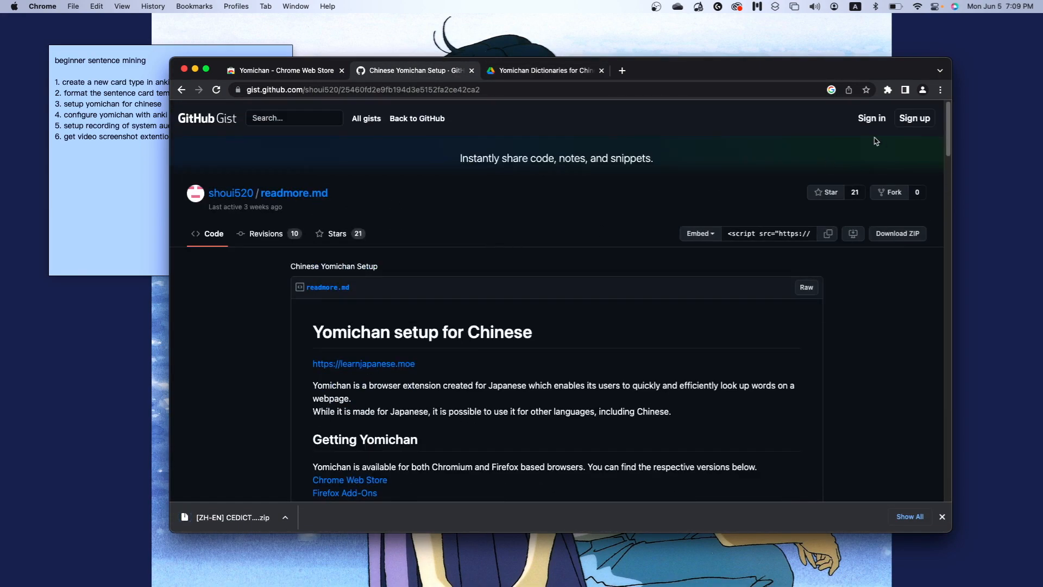
pyautogui.click(565, 70)
pyautogui.click(887, 90)
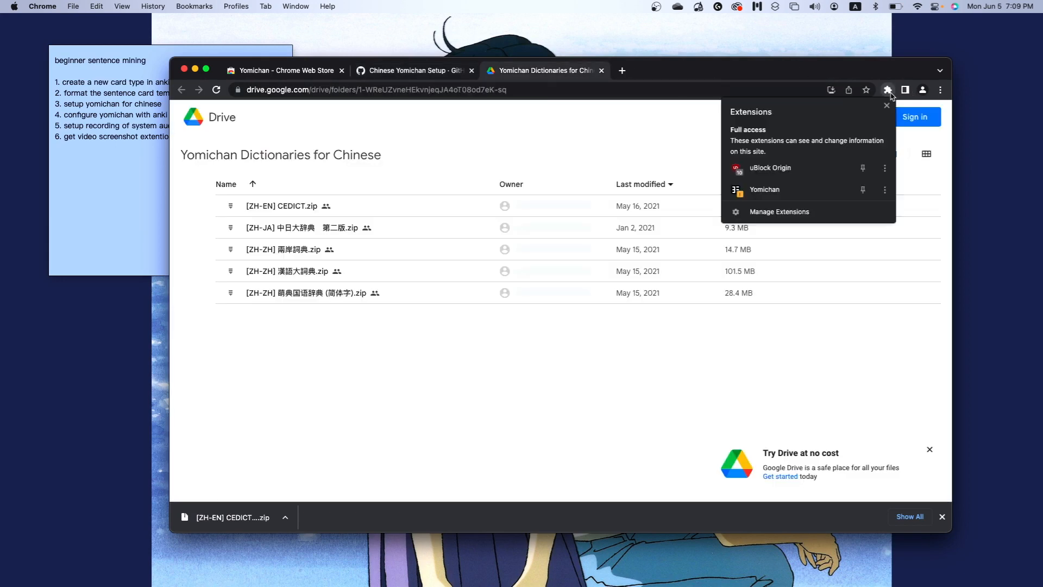
pyautogui.click(863, 190)
pyautogui.click(871, 89)
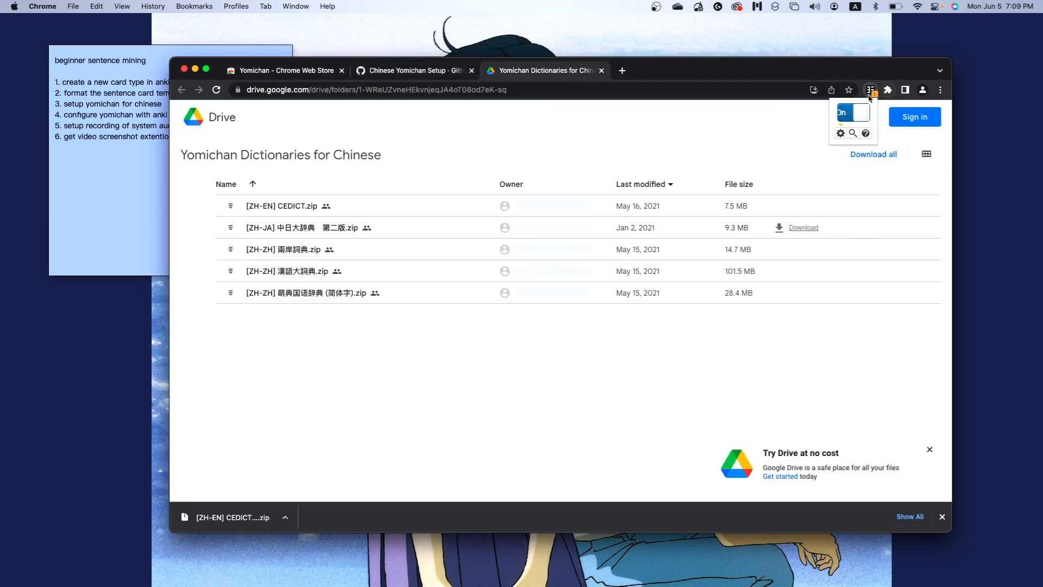
pyautogui.click(841, 133)
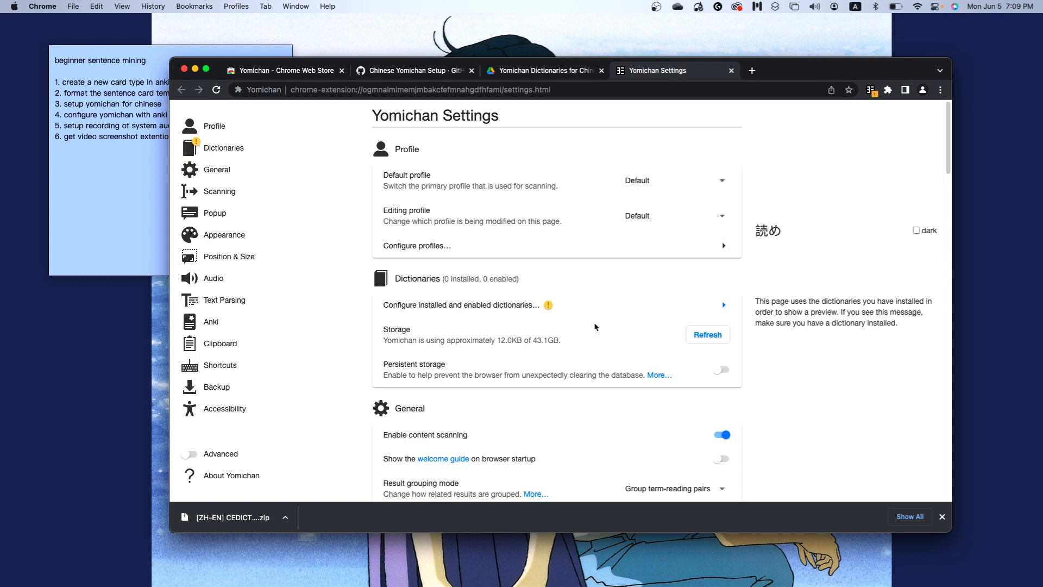
# Import the dictionary [ZH-EN] CEDICT (2).zip from the Downloads folder into Yomichan and close the Dictionaries dialog
pyautogui.scroll(-1, 565, 355)
pyautogui.click(577, 274)
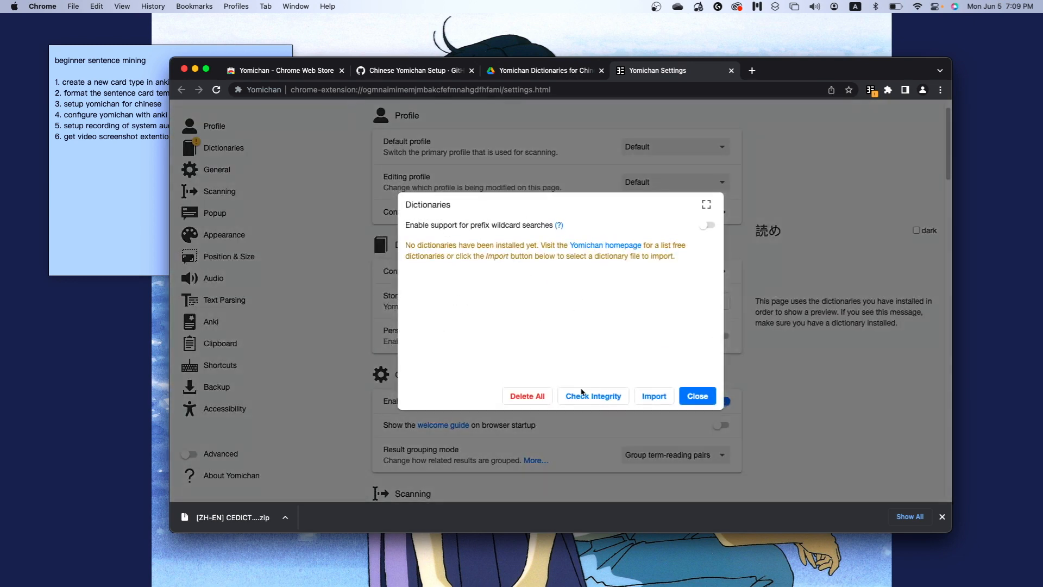
pyautogui.click(650, 400)
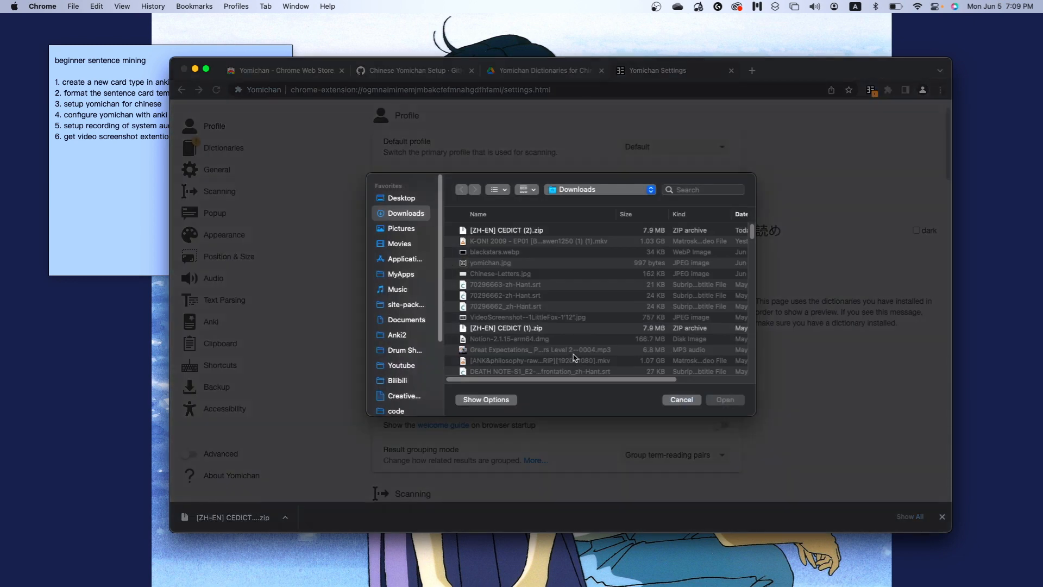
pyautogui.click(488, 230)
pyautogui.click(725, 400)
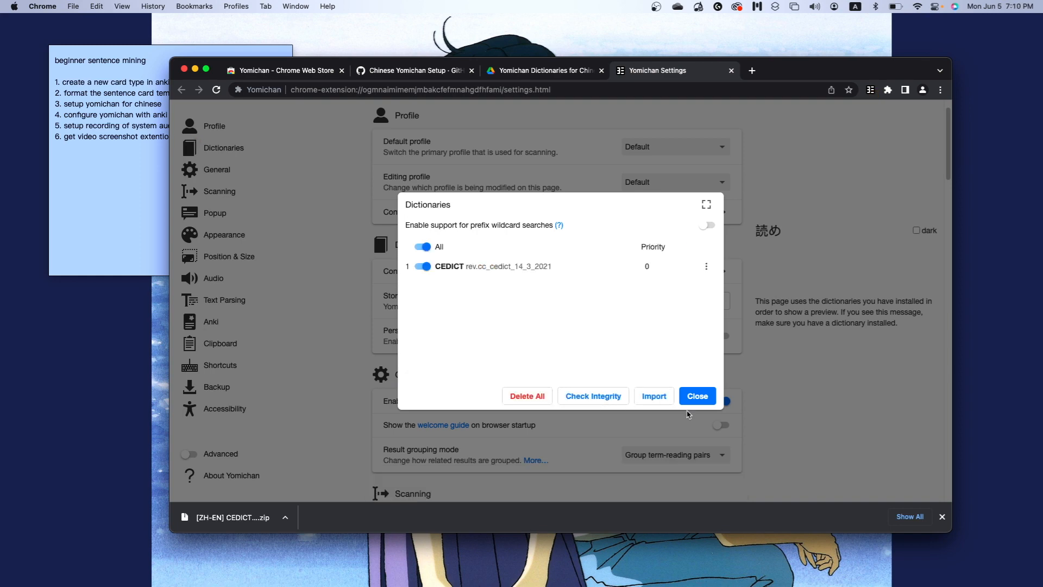
pyautogui.click(702, 397)
# Copy the example CSS block from the Forcing Chinese font section of the Chinese Yomichan Setup guide
pyautogui.scroll(-2, 592, 380)
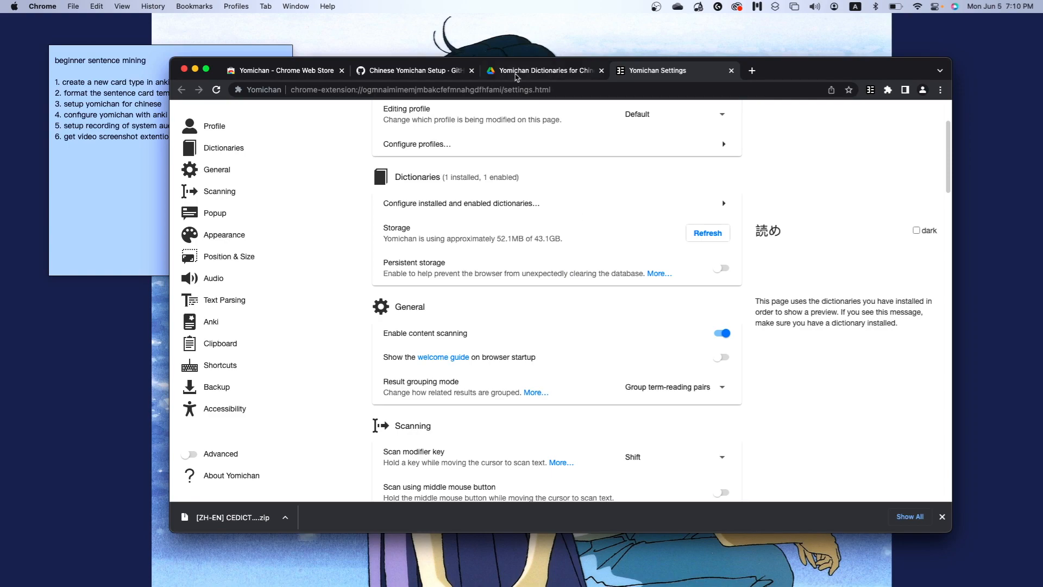
pyautogui.click(422, 76)
pyautogui.scroll(-15, 543, 372)
pyautogui.scroll(-10, 543, 372)
pyautogui.scroll(6, 380, 353)
pyautogui.scroll(-3, 362, 348)
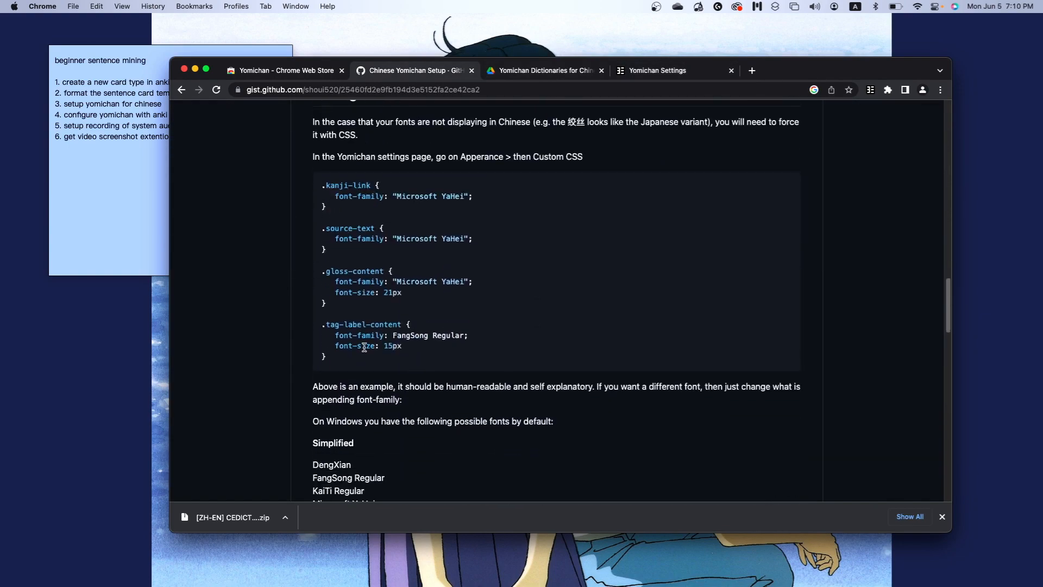
pyautogui.scroll(1, 363, 348)
pyautogui.moveTo(354, 396); pyautogui.dragTo(298, 222)
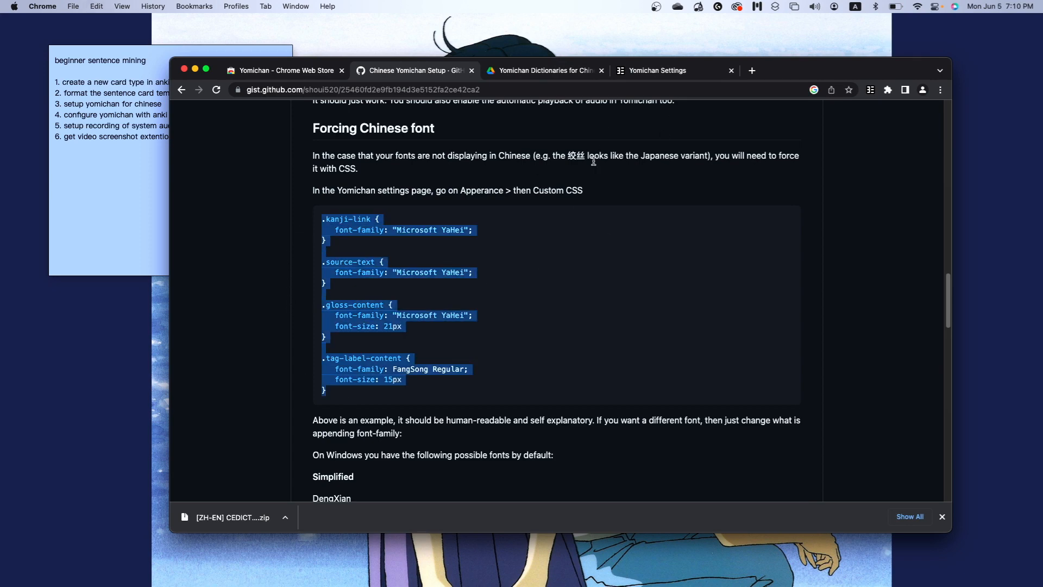
# Add the copied Chinese font CSS as custom popup CSS in the Yomichan settings and close the CSS dialog
pyautogui.click(524, 70)
pyautogui.click(660, 71)
pyautogui.scroll(-10, 562, 292)
pyautogui.scroll(-1, 562, 293)
pyautogui.scroll(-4, 500, 290)
pyautogui.scroll(10, 510, 337)
pyautogui.scroll(-3, 523, 379)
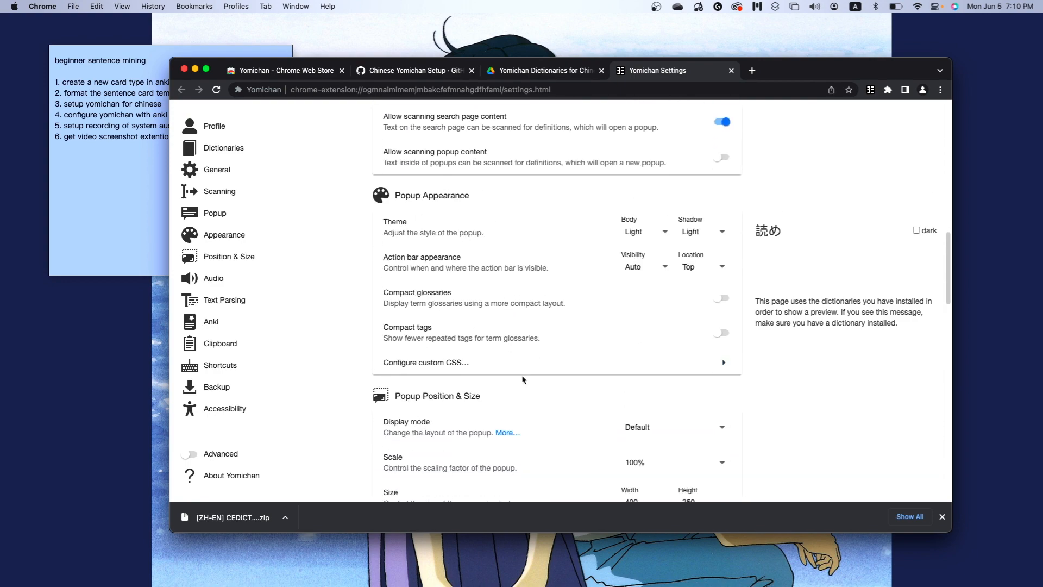
pyautogui.click(519, 367)
pyautogui.click(408, 270)
pyautogui.press('cmd+v')
pyautogui.click(579, 392)
pyautogui.scroll(5, 587, 391)
# Search for "chinese" in a new tab and open the Wikipedia article on the Chinese language
pyautogui.click(752, 70)
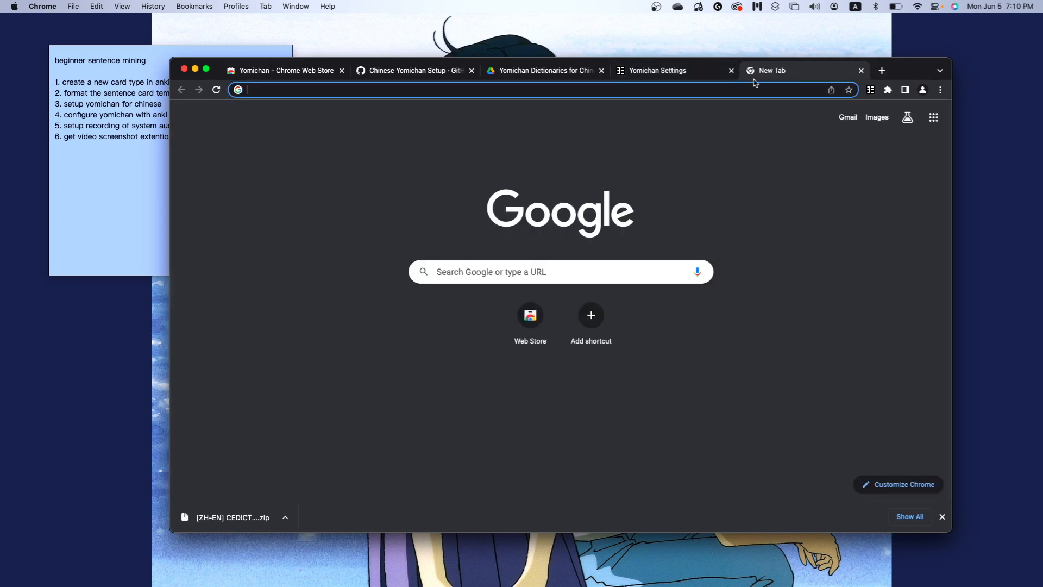
pyautogui.write('chinese')
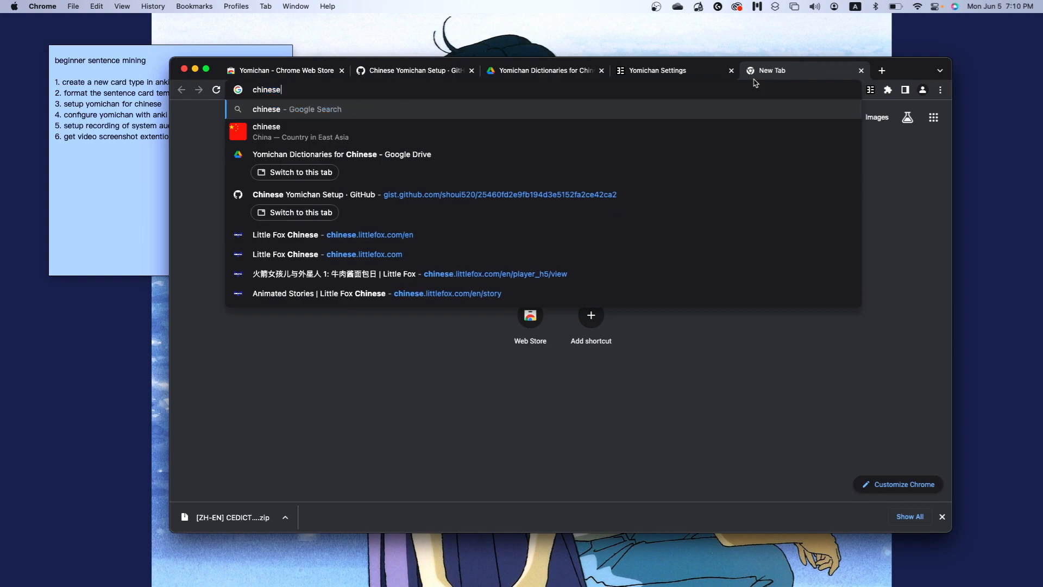
pyautogui.press('Return')
pyautogui.scroll(-5, 334, 251)
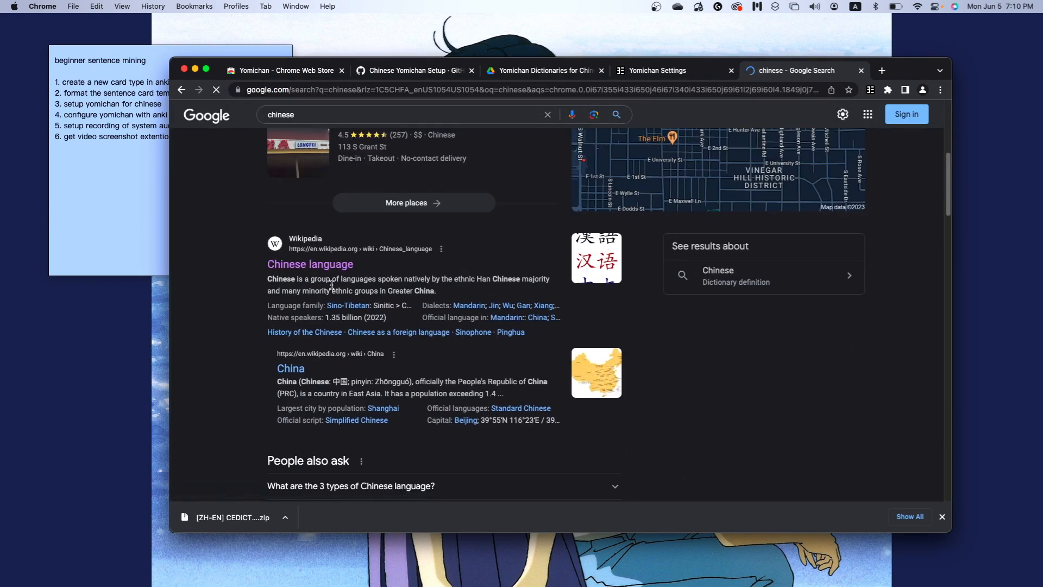
pyautogui.click(304, 262)
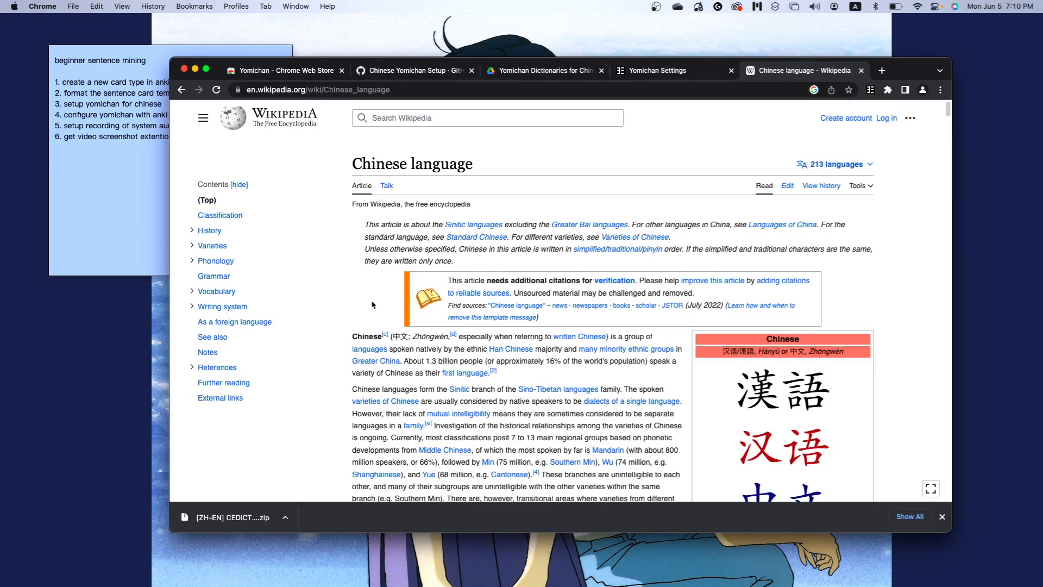
# Look up 中文 in the article with the Yomichan popup, read through its entries and close the Wikipedia tab
pyautogui.moveTo(396, 337)
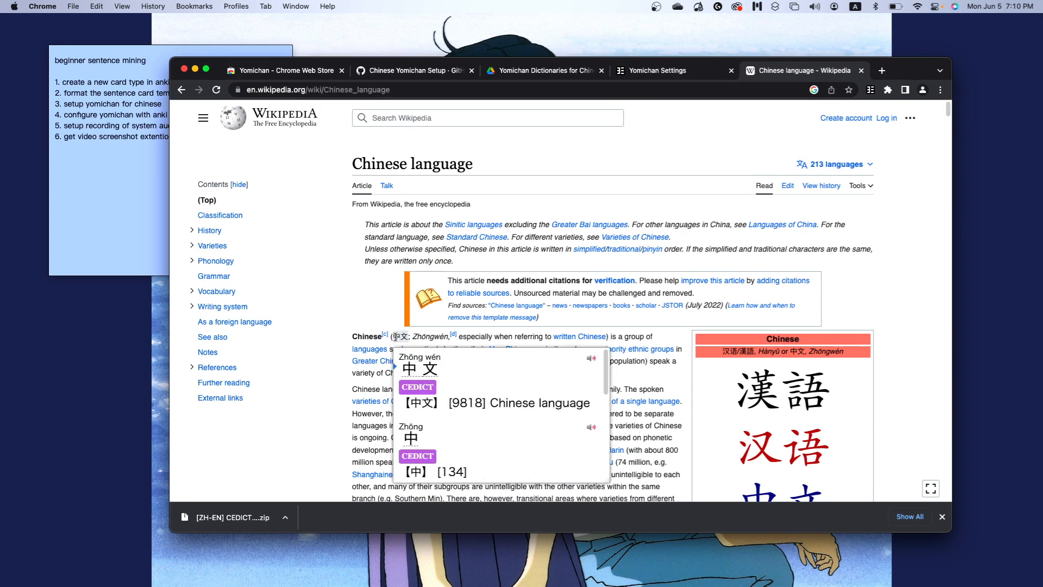
pyautogui.scroll(-8, 481, 400)
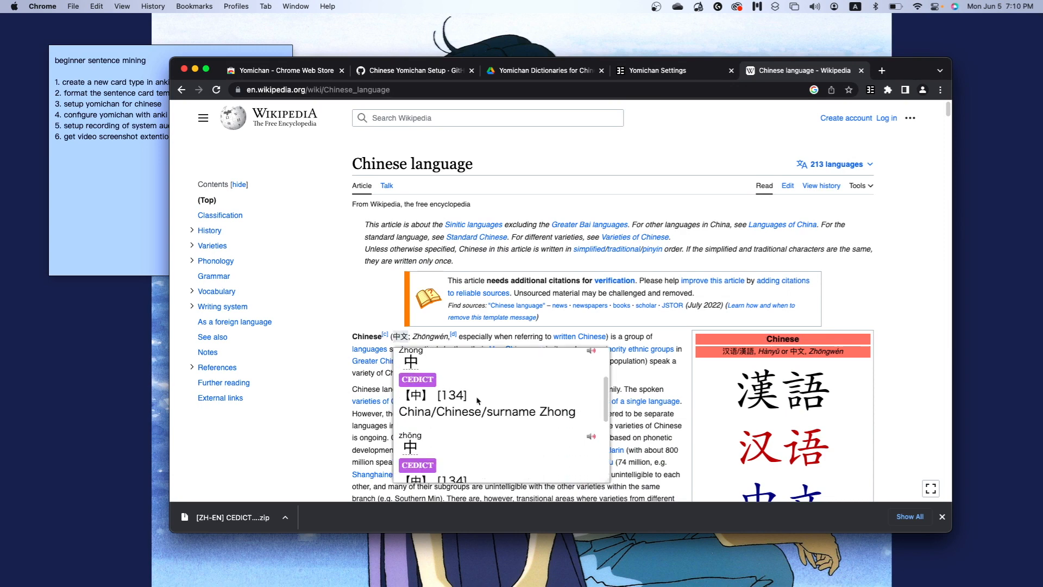
pyautogui.scroll(8, 481, 400)
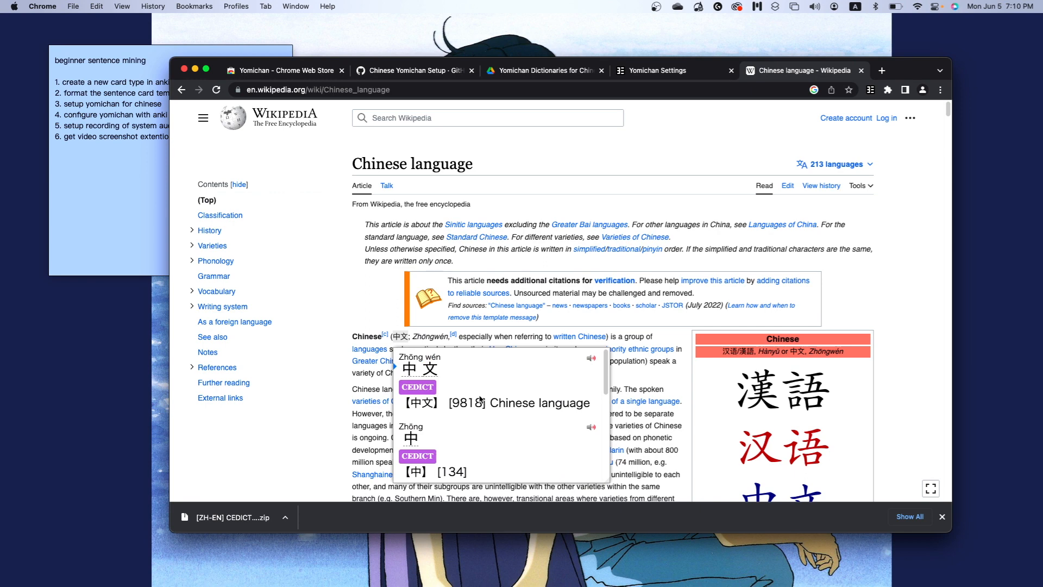
pyautogui.press('super+w')
# Highlight item 4 of the sticky note checklist, and open the AnkiConnect add-on page from a web search for "anki connect"
pyautogui.click(62, 271)
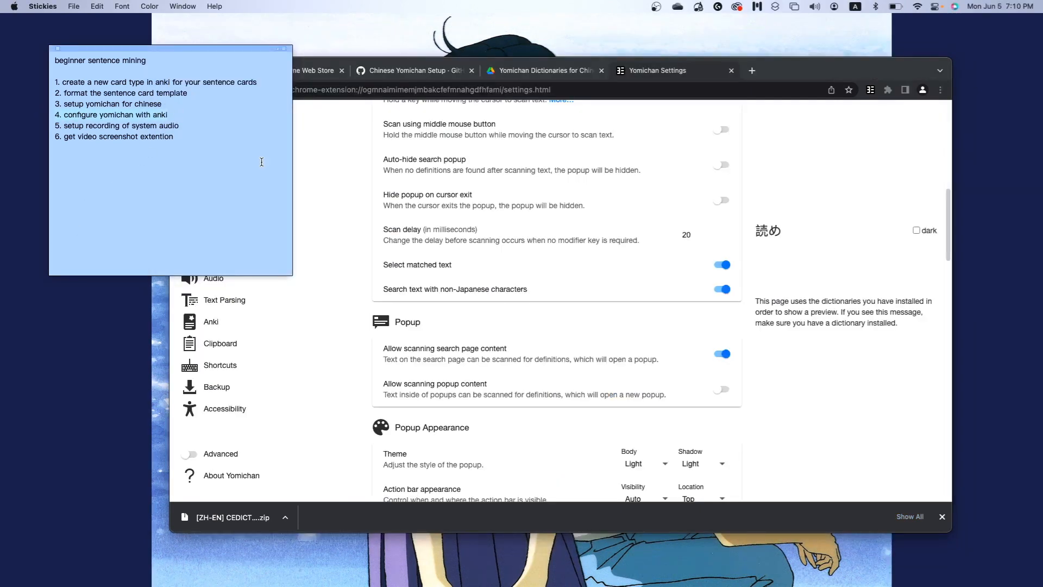
pyautogui.click(352, 234)
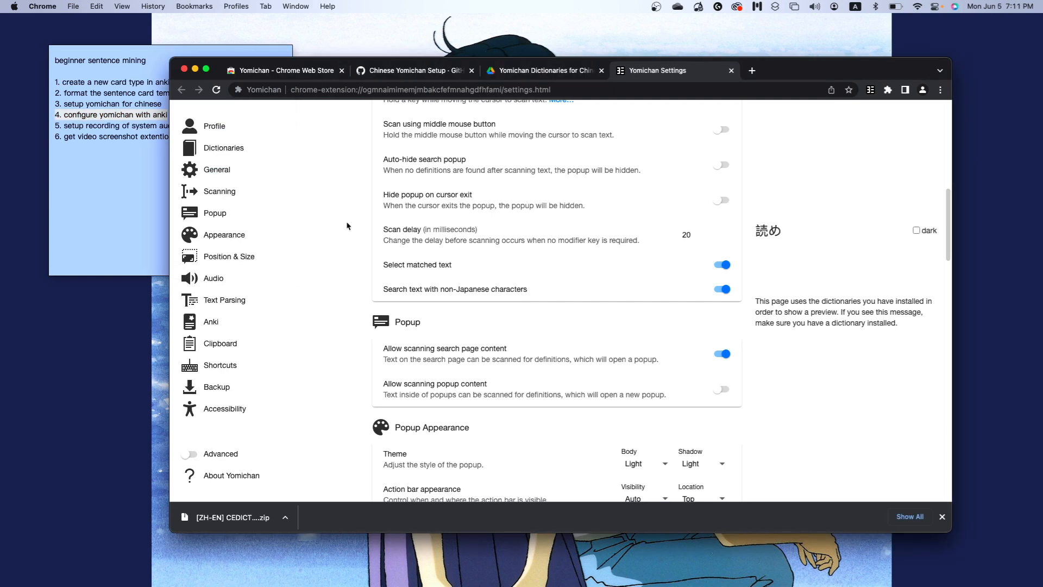
pyautogui.press('super+t')
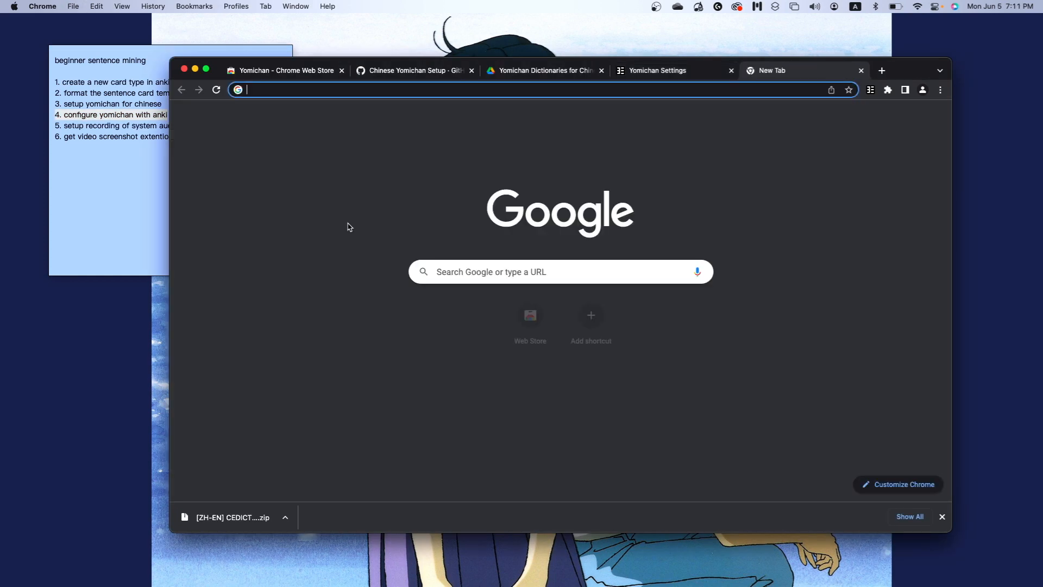
pyautogui.write('anki connect')
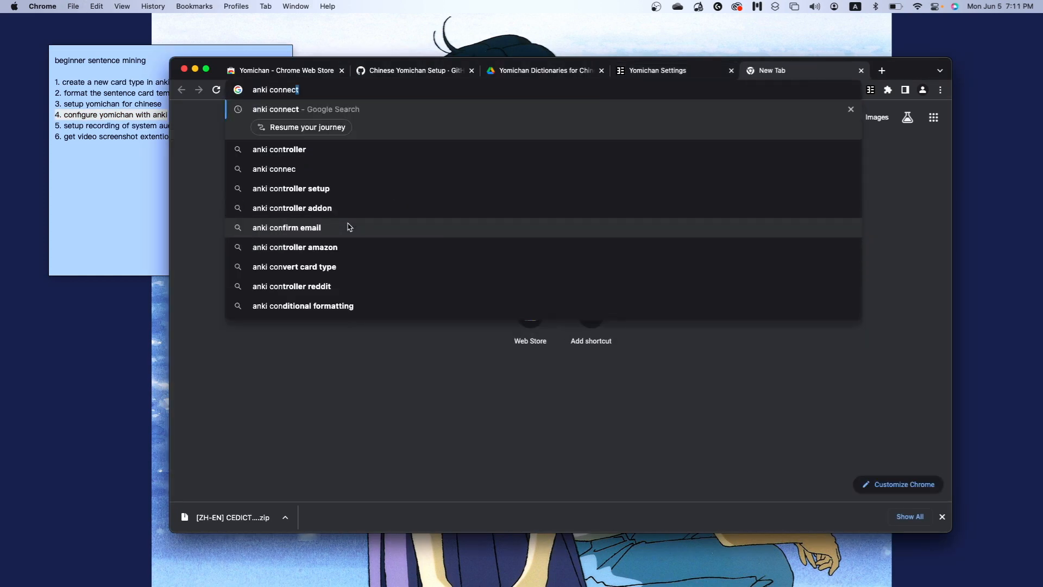
pyautogui.press('Return')
pyautogui.click(300, 237)
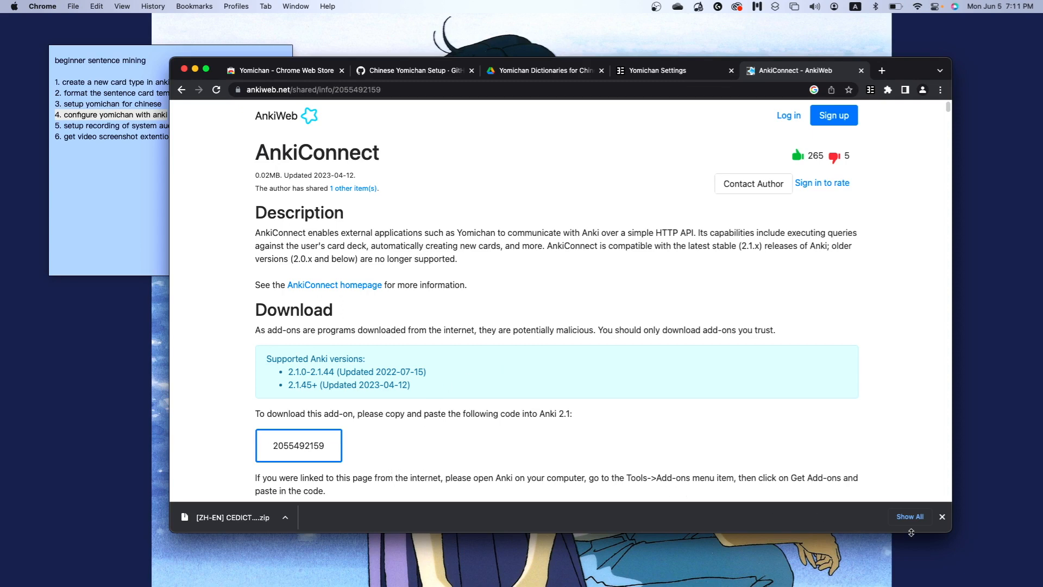
pyautogui.click(942, 517)
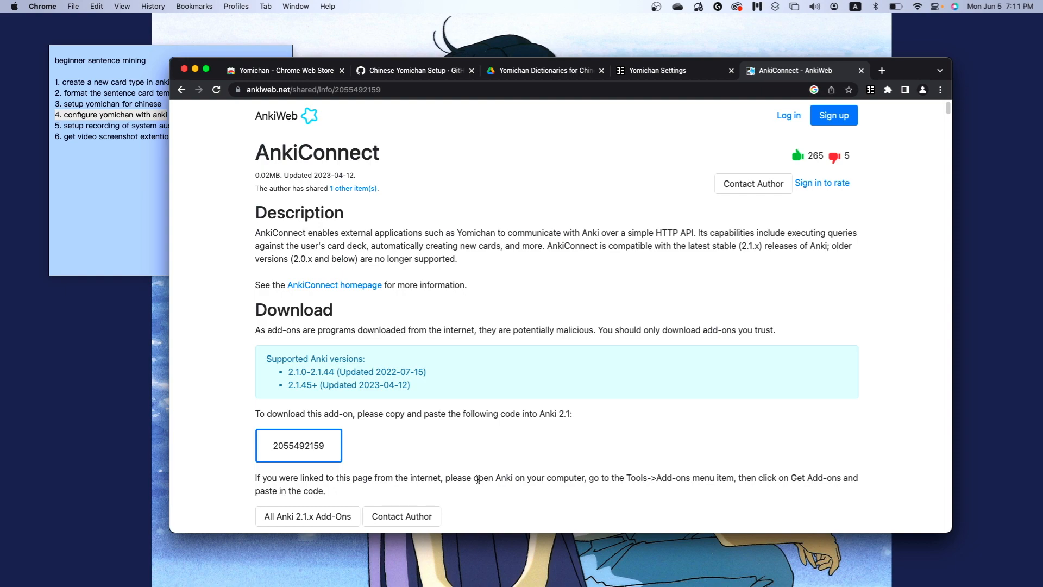
pyautogui.doubleClick(307, 444)
pyautogui.press('super+c')
pyautogui.scroll(-5, 441, 375)
pyautogui.scroll(5, 475, 376)
# Switch to Anki and open its Add-ons manager
pyautogui.press('super+space')
pyautogui.write('anki')
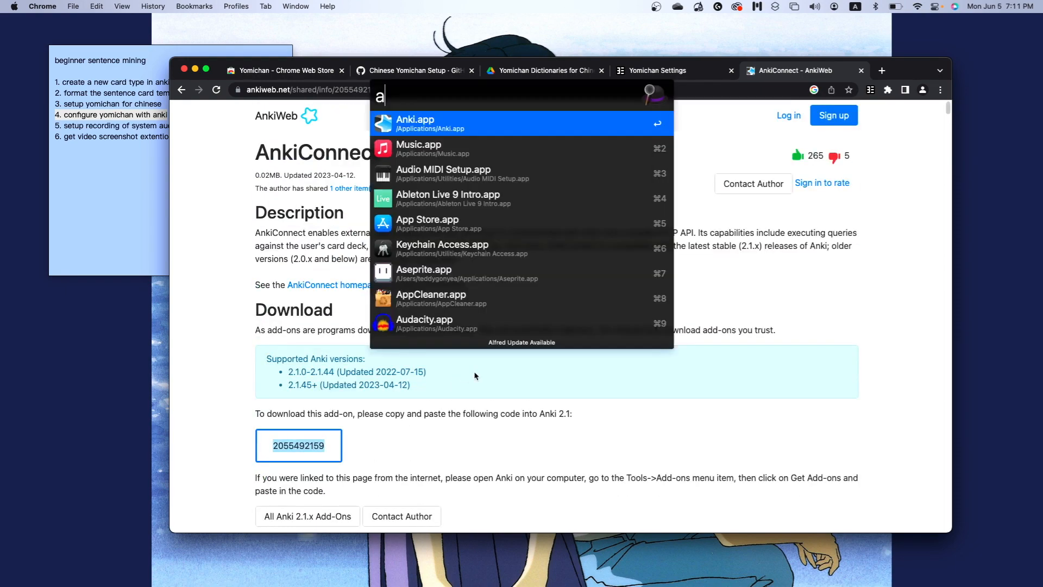
pyautogui.press('Return')
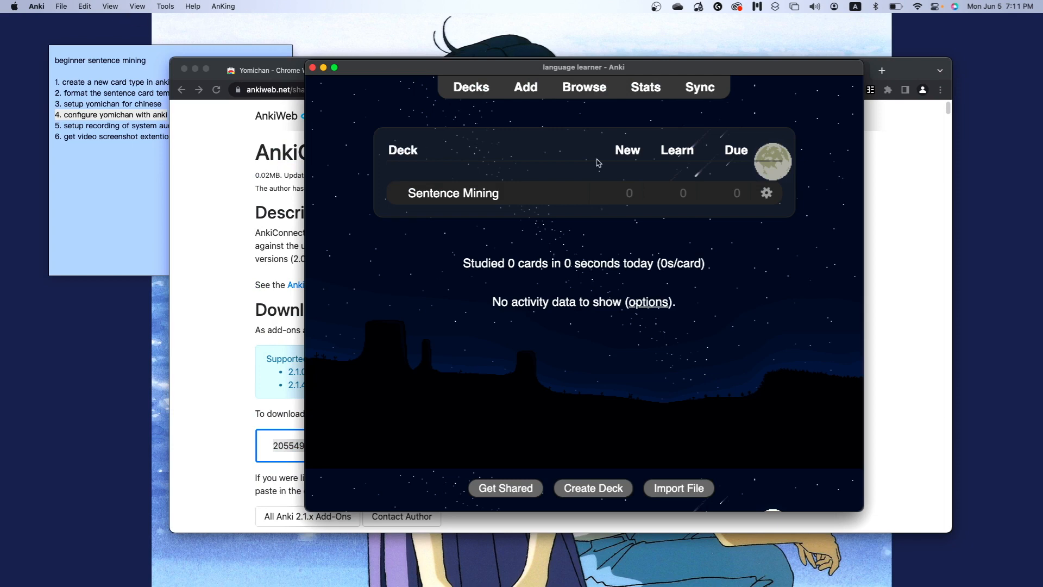
pyautogui.click(86, 7)
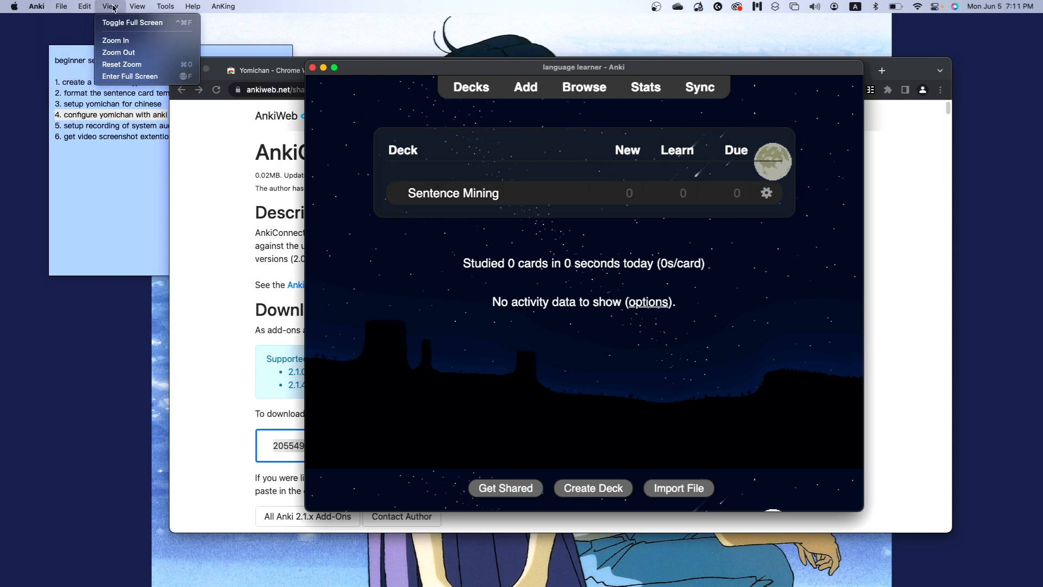
pyautogui.moveTo(162, 7)
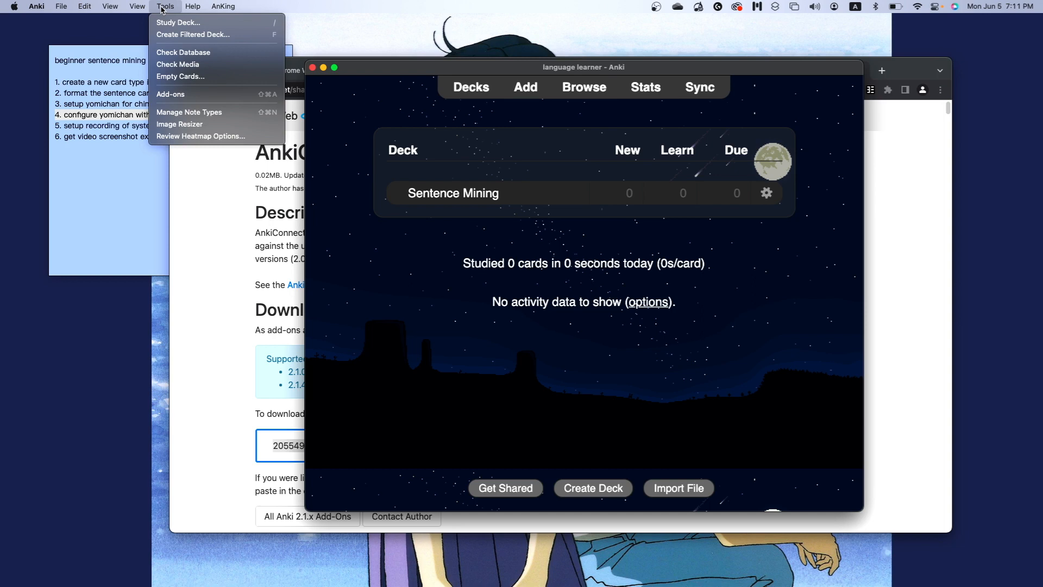
pyautogui.click(184, 95)
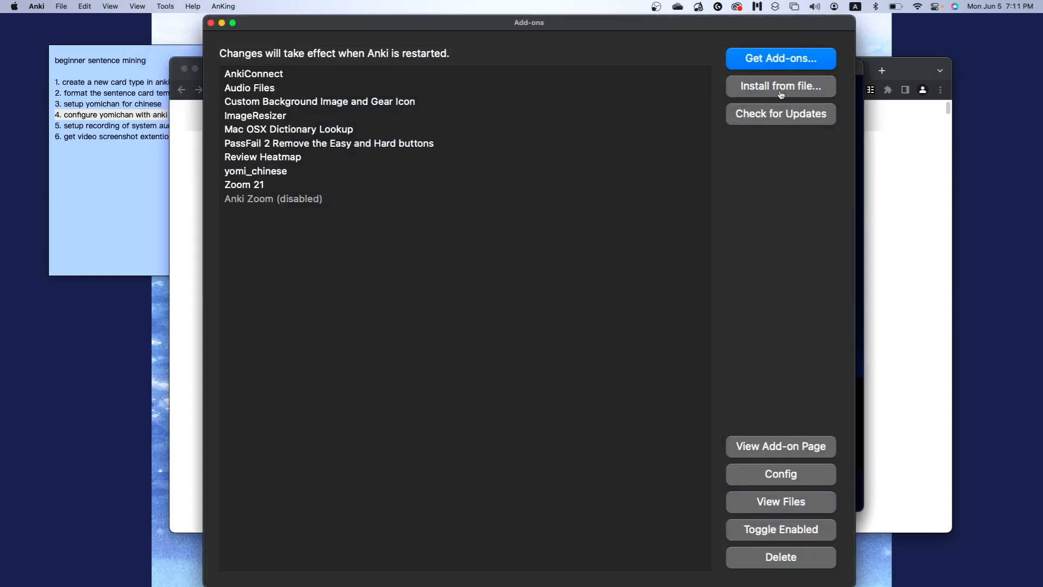
pyautogui.click(780, 59)
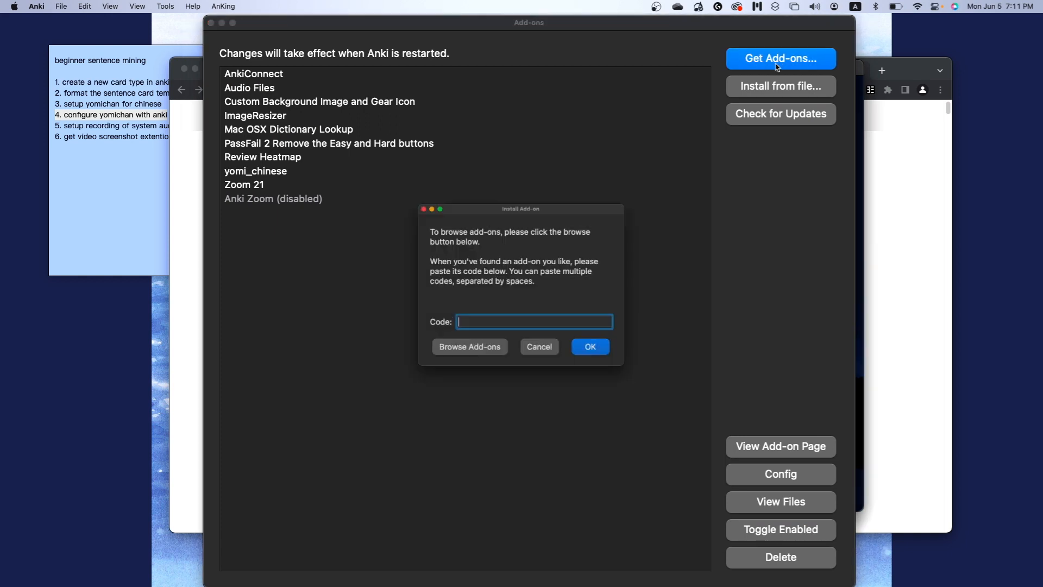
pyautogui.press('super+v')
pyautogui.click(612, 368)
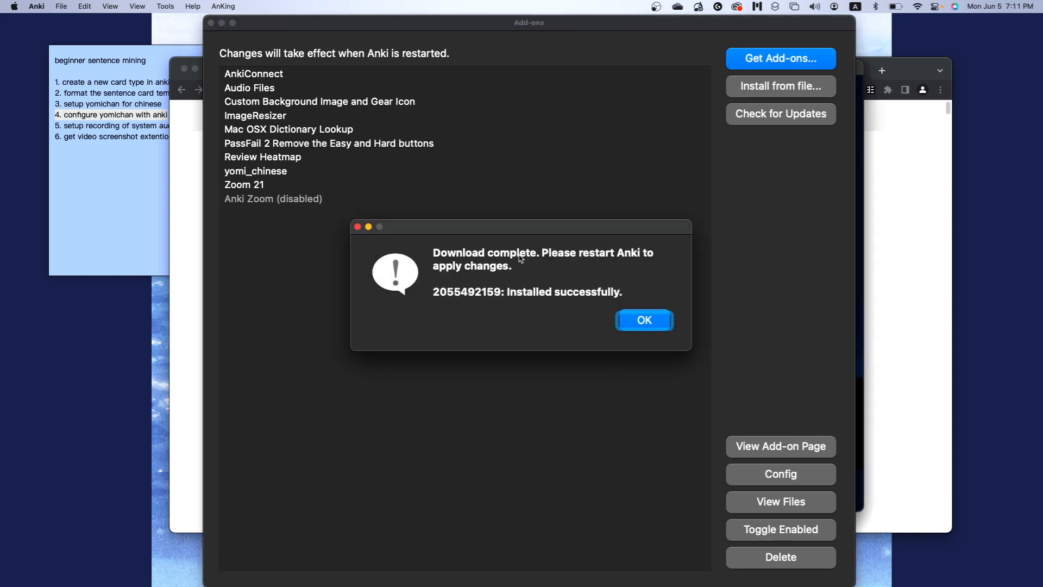
pyautogui.click(633, 331)
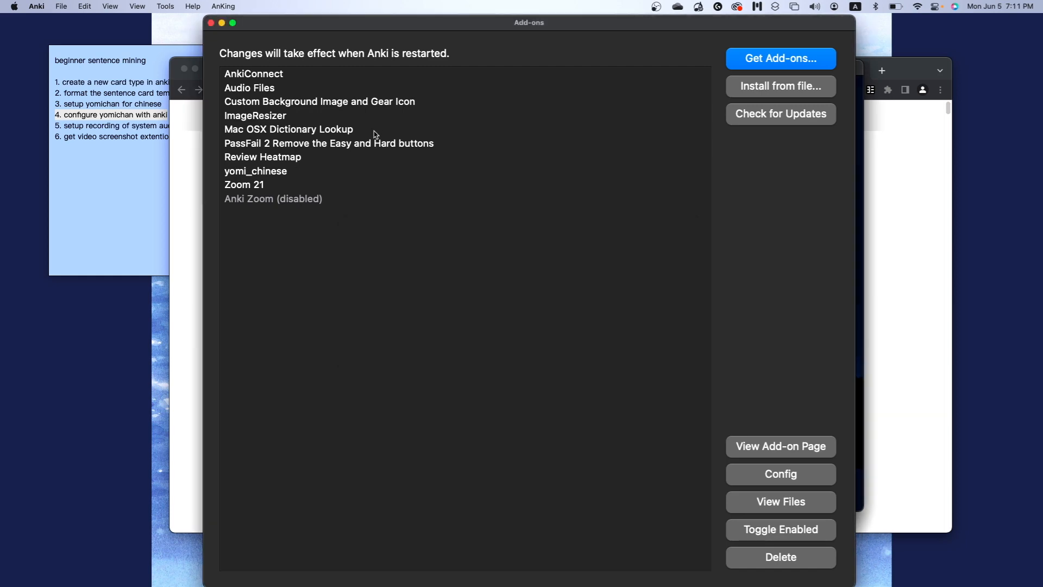
pyautogui.click(211, 24)
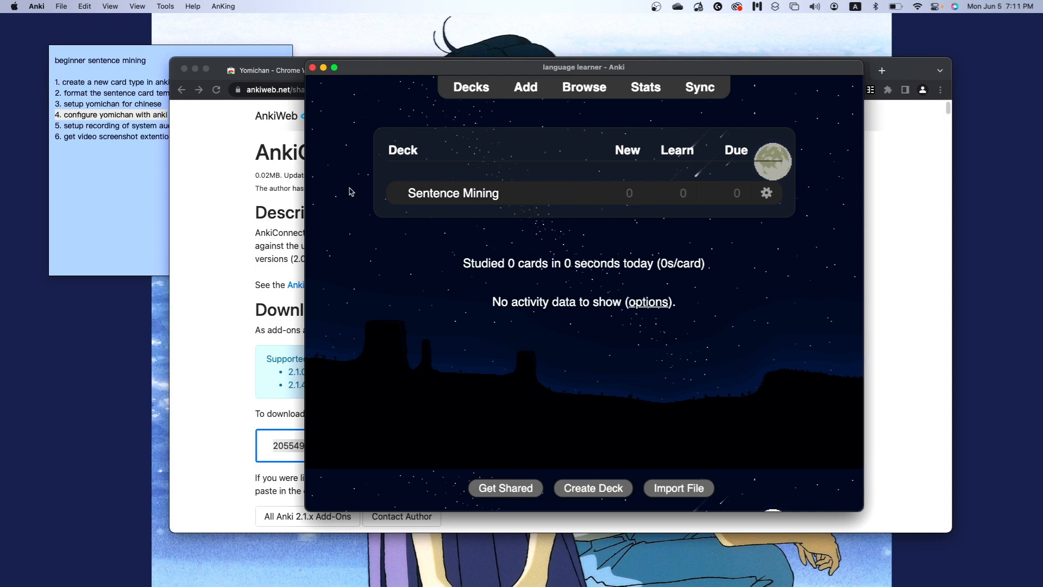
# Switch back to Chrome, look over the AnkiConnect add-on page and close it
pyautogui.click(217, 264)
pyautogui.scroll(-5, 602, 229)
pyautogui.scroll(5, 602, 229)
pyautogui.scroll(-4, 602, 229)
pyautogui.scroll(5, 602, 229)
pyautogui.press('super+w')
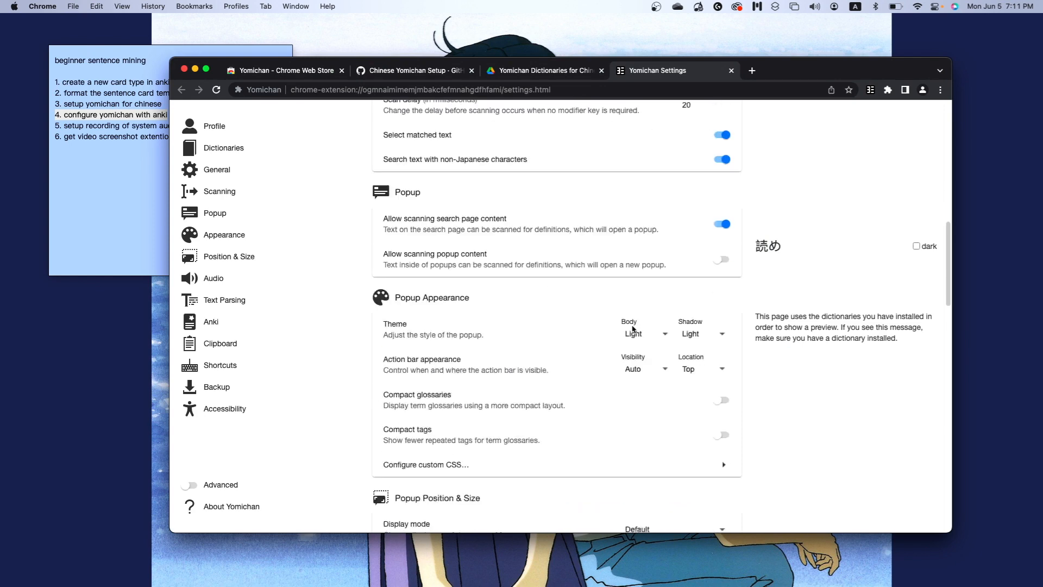
# Enable Anki integration in the Yomichan settings and check its connection status
pyautogui.scroll(-6, 633, 328)
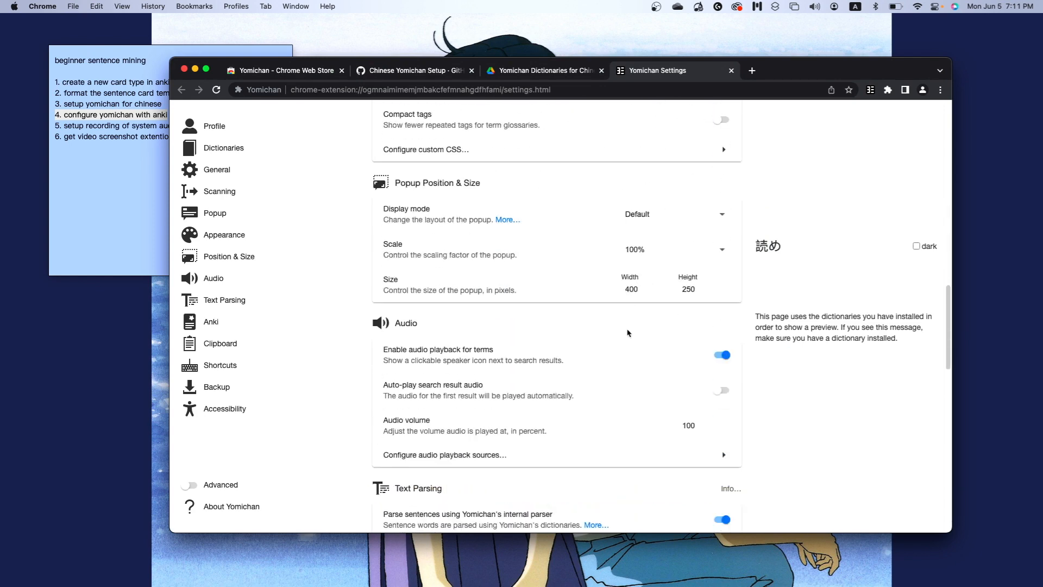
pyautogui.click(211, 323)
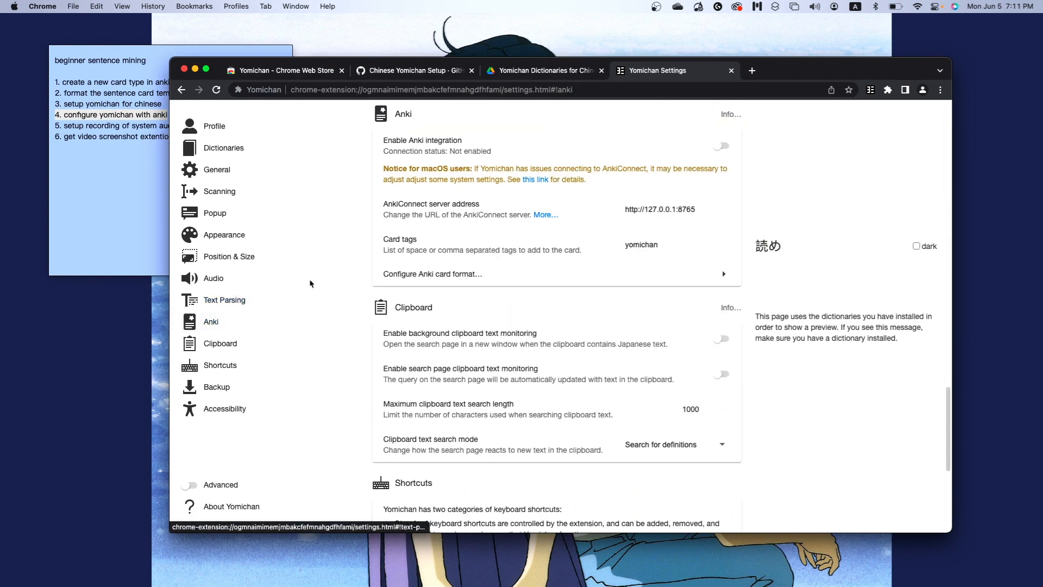
pyautogui.scroll(2, 310, 279)
pyautogui.moveTo(388, 241); pyautogui.dragTo(552, 240)
pyautogui.click(720, 247)
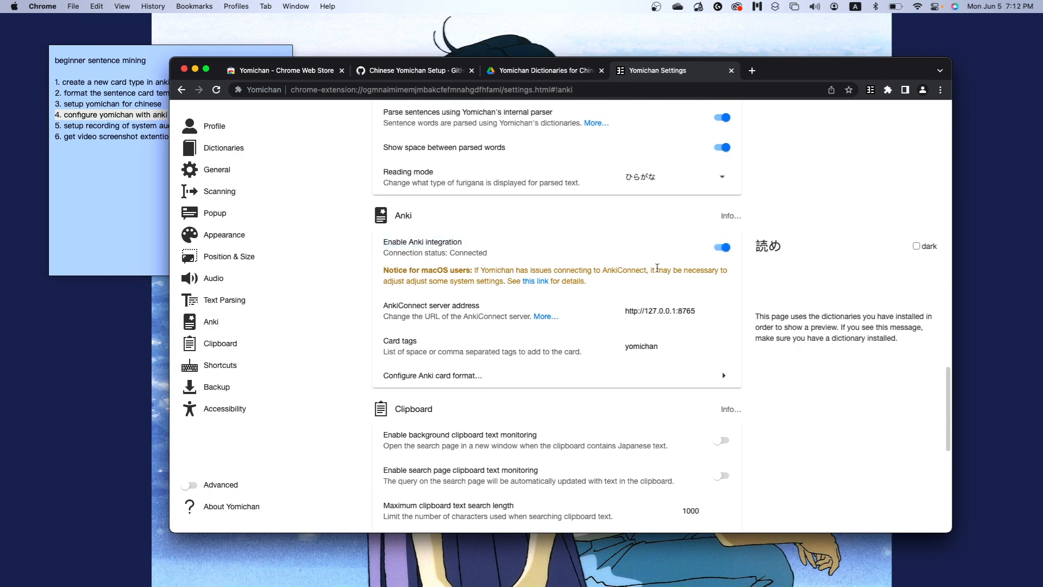
pyautogui.moveTo(489, 255)
pyautogui.mouseDown()
pyautogui.moveTo(450, 253)
pyautogui.moveTo(507, 257)
pyautogui.moveTo(449, 252)
pyautogui.moveTo(496, 257)
pyautogui.mouseUp()
pyautogui.click(450, 253)
pyautogui.click(507, 256)
pyautogui.click(449, 252)
pyautogui.click(496, 259)
# Open the Anki card format configuration and look through the decks available for term cards
pyautogui.scroll(-2, 571, 294)
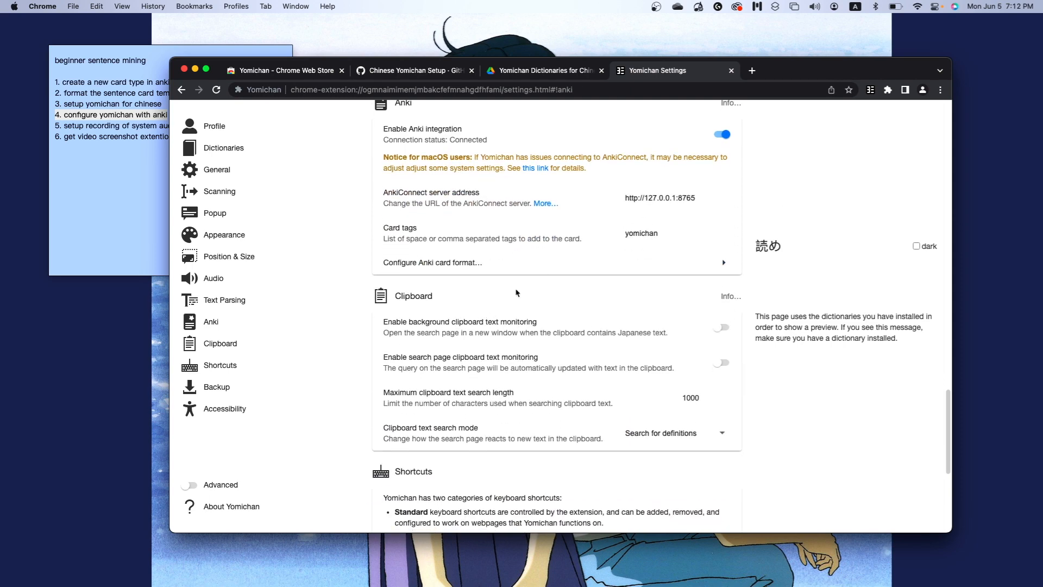
pyautogui.scroll(2, 516, 294)
pyautogui.click(464, 371)
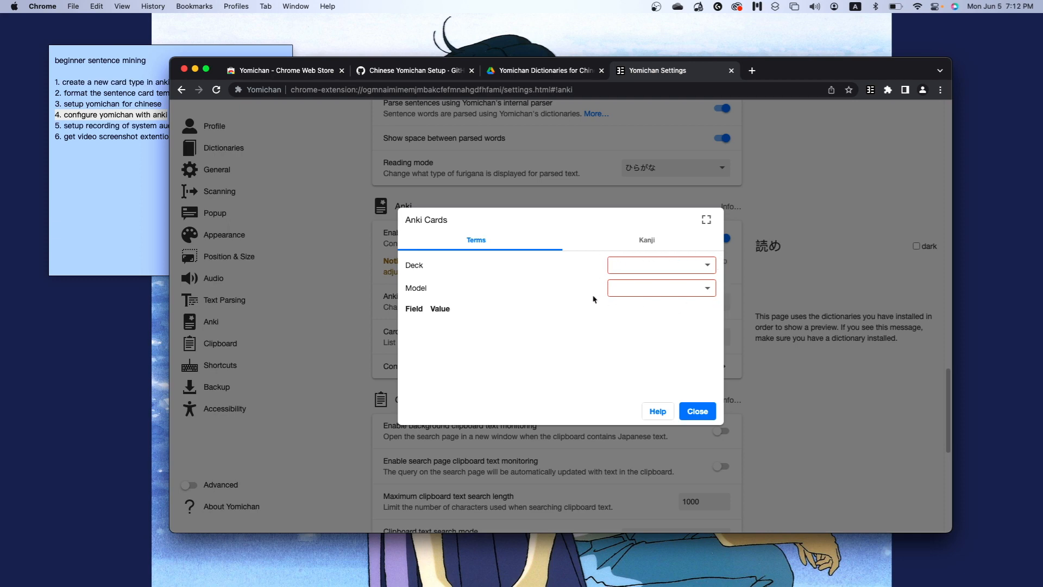
pyautogui.click(628, 265)
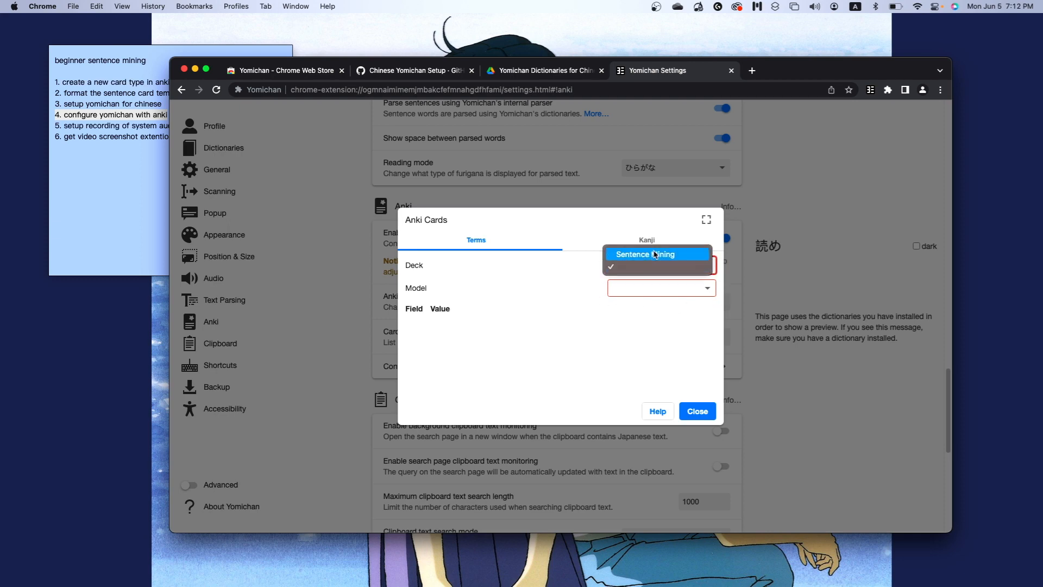
pyautogui.click(553, 271)
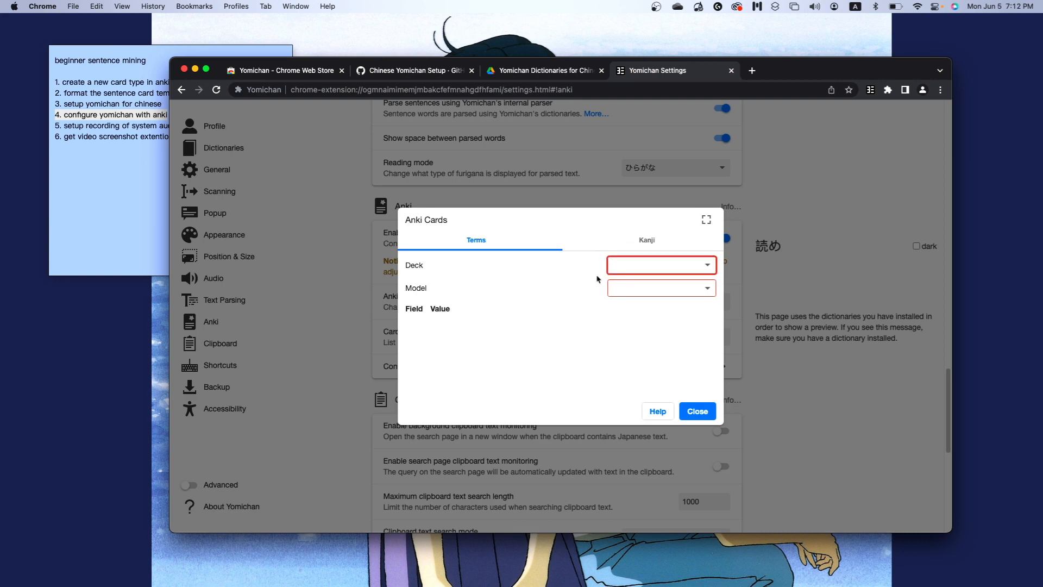
pyautogui.click(657, 274)
pyautogui.click(575, 298)
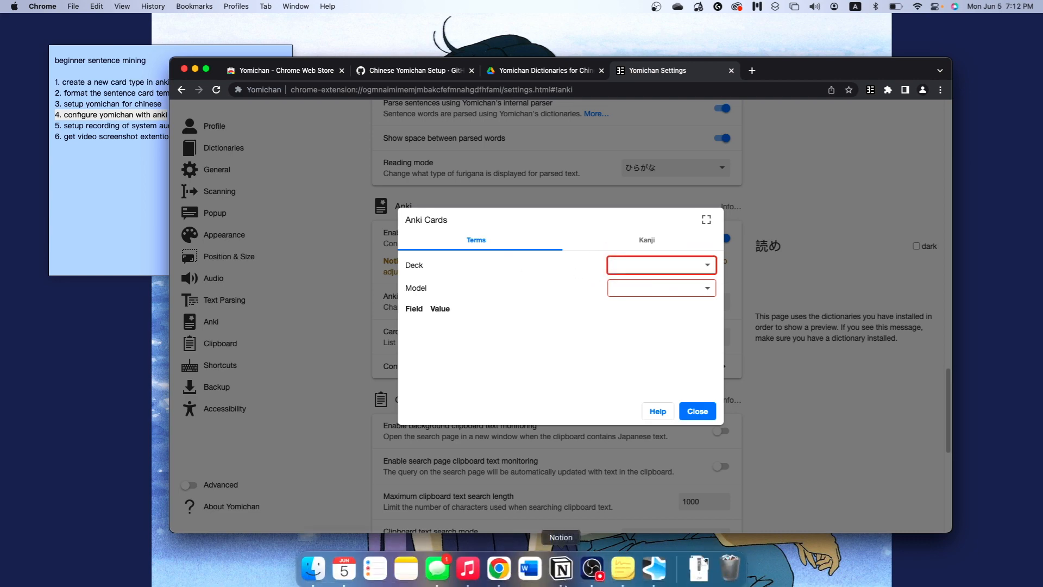
# Switch to Anki and rename the Sentence Mining deck to Mining
pyautogui.click(648, 569)
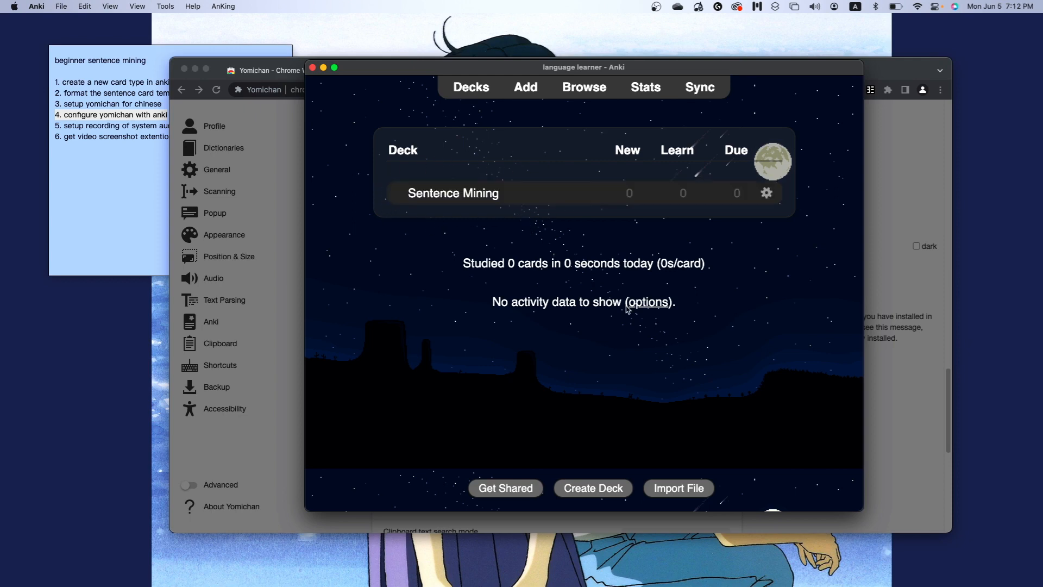
pyautogui.click(767, 193)
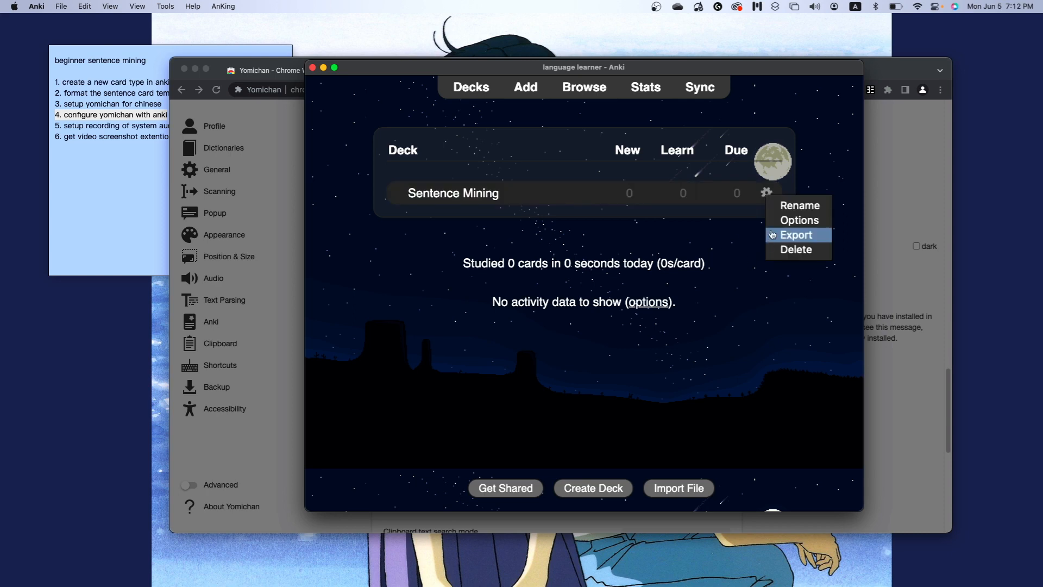
pyautogui.click(796, 207)
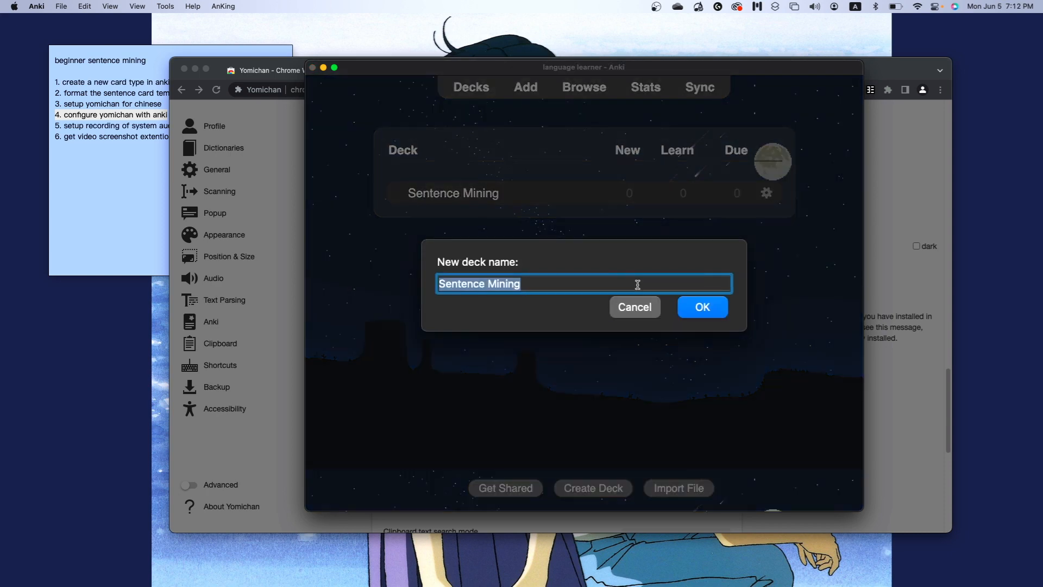
pyautogui.write('Mining')
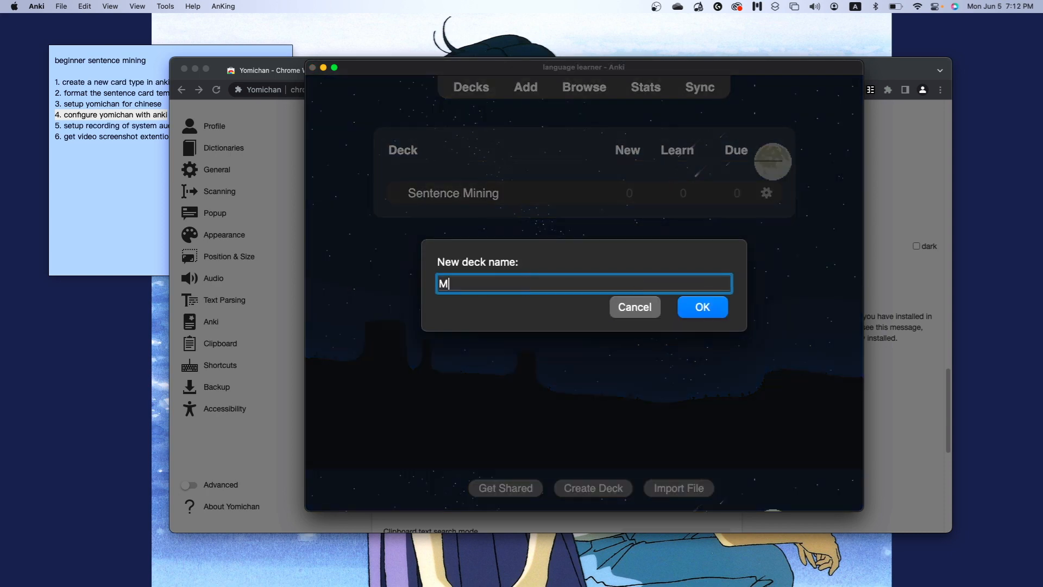
pyautogui.press('Return')
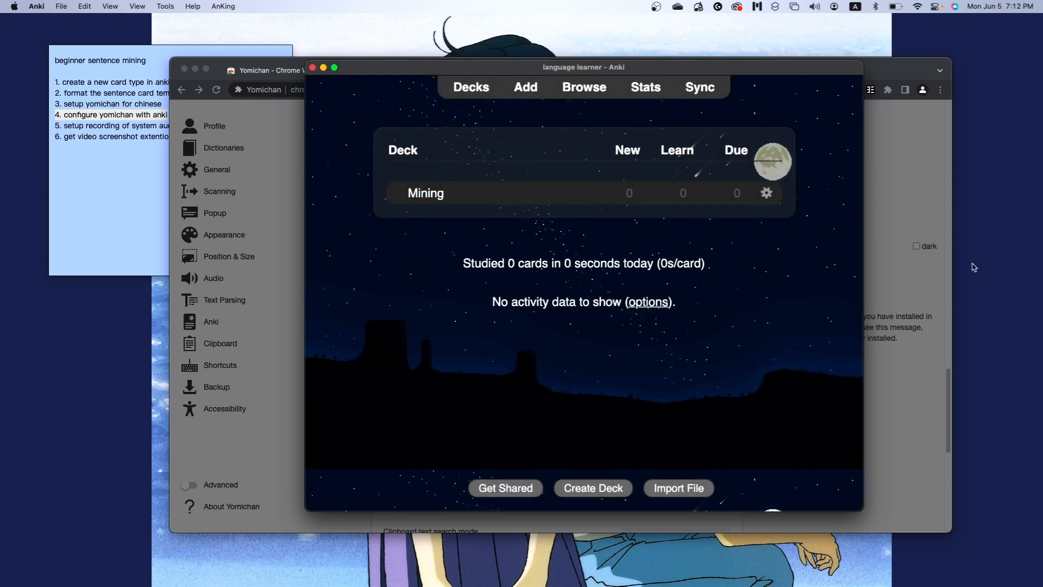
# Switch back to Chrome, reopen the Anki card format configuration and set the Terms deck to Mining
pyautogui.click(926, 266)
pyautogui.click(663, 267)
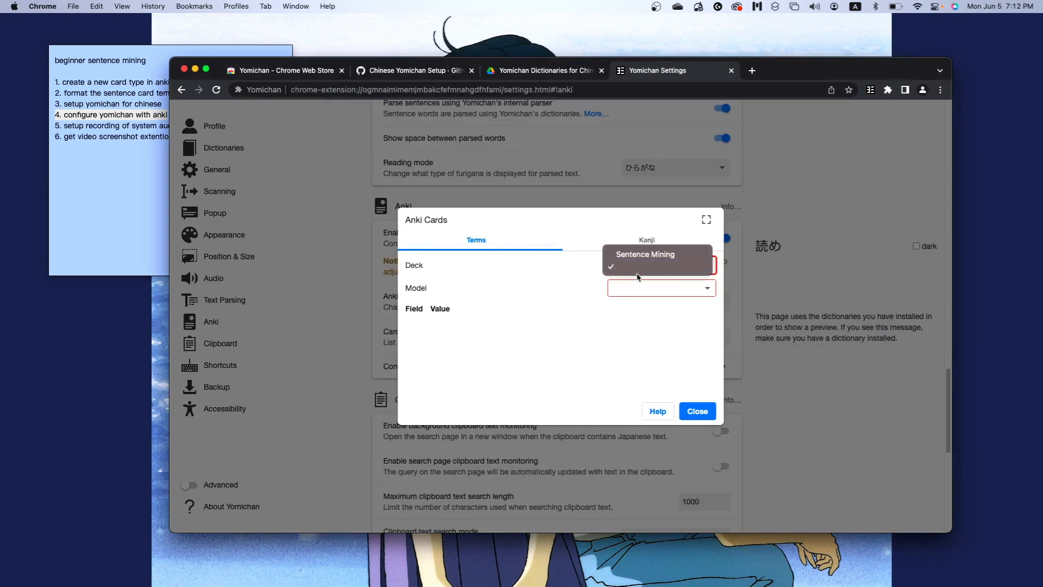
pyautogui.click(698, 411)
pyautogui.scroll(-8, 688, 412)
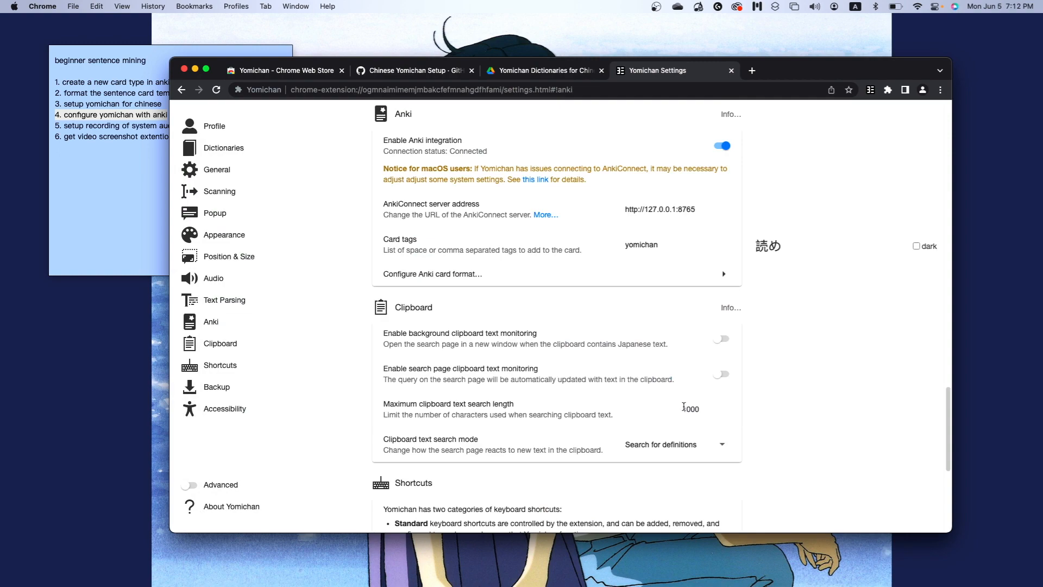
pyautogui.click(218, 323)
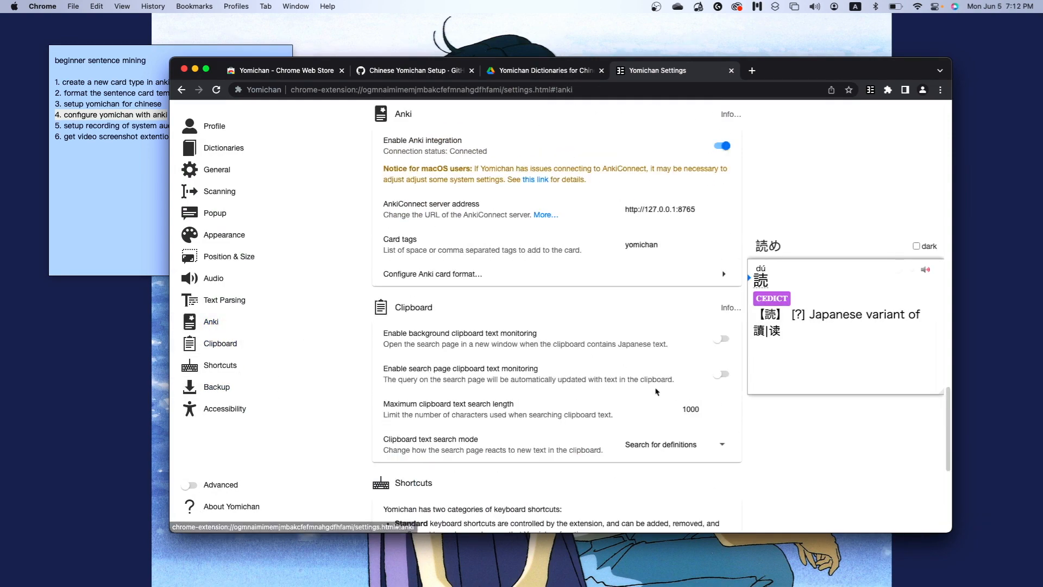
pyautogui.click(584, 282)
pyautogui.click(636, 266)
pyautogui.click(625, 263)
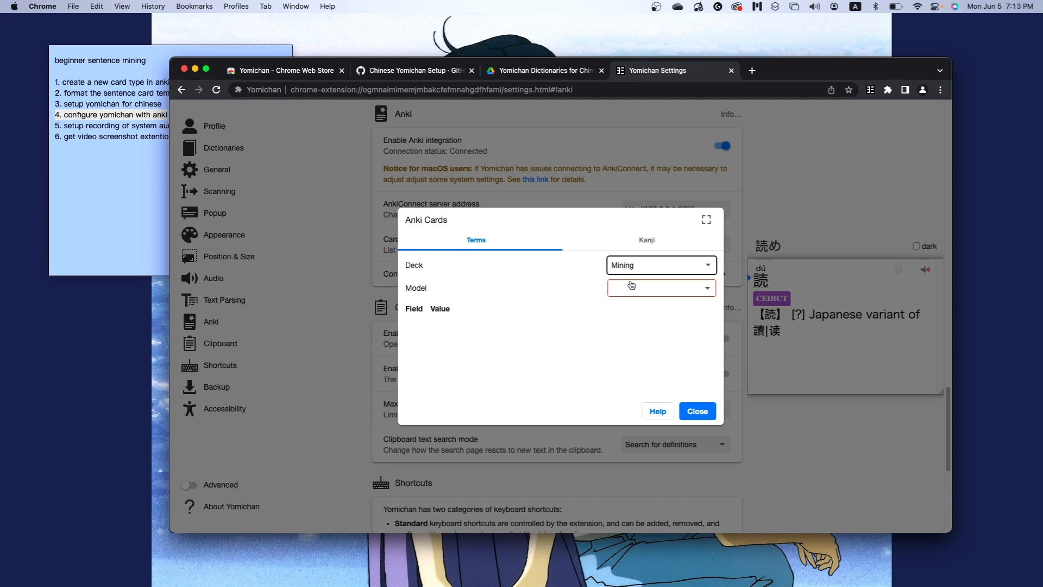
# Set the Terms card model to Sentence Card and look over its field list
pyautogui.click(669, 293)
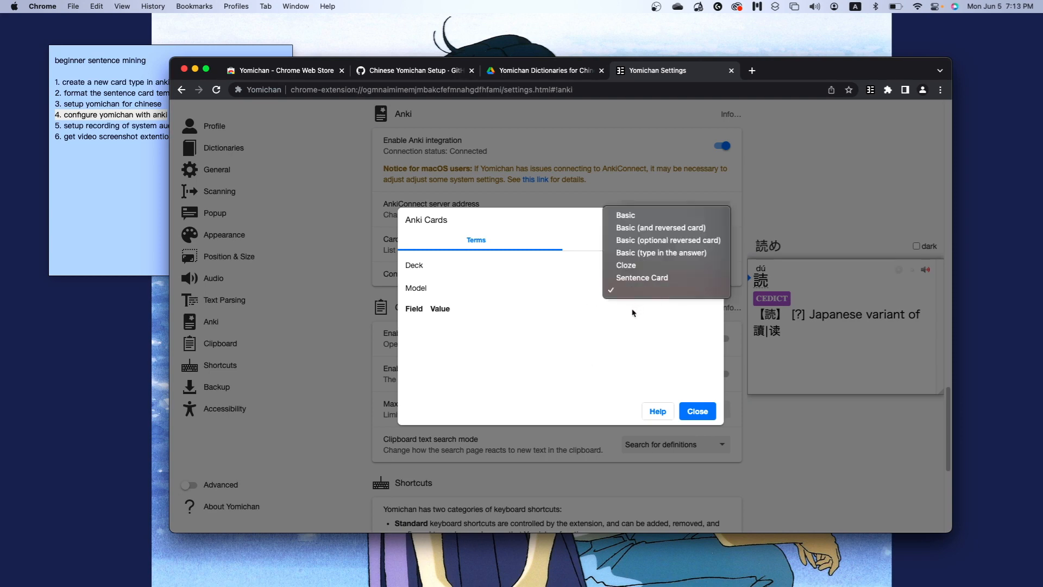
pyautogui.click(654, 278)
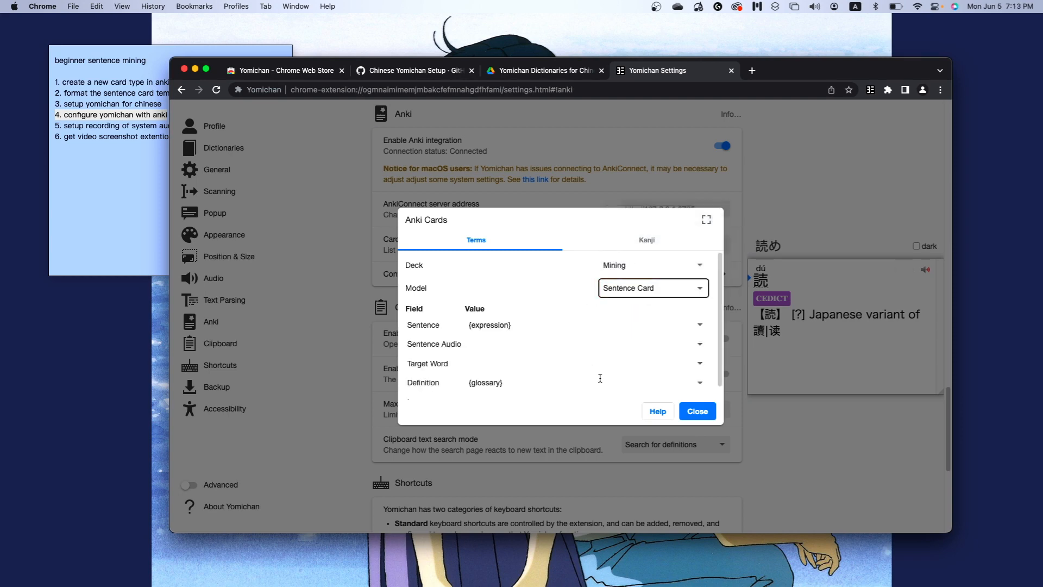
pyautogui.scroll(-1, 519, 356)
pyautogui.moveTo(430, 397); pyautogui.dragTo(405, 308)
pyautogui.click(406, 308)
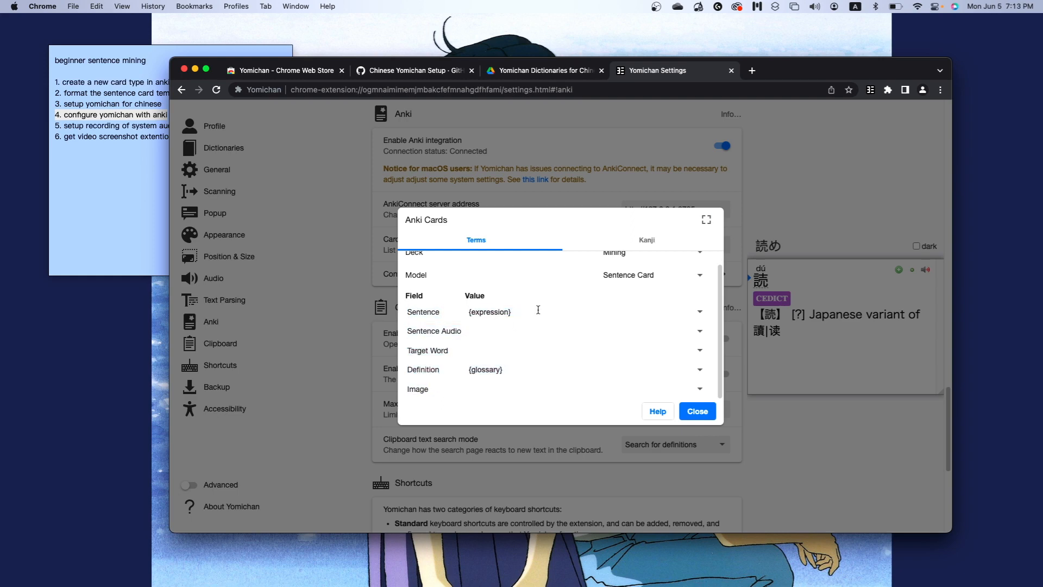
# Map the Sentence field to {sentence} and the Target Word field to {expression}
pyautogui.click(555, 311)
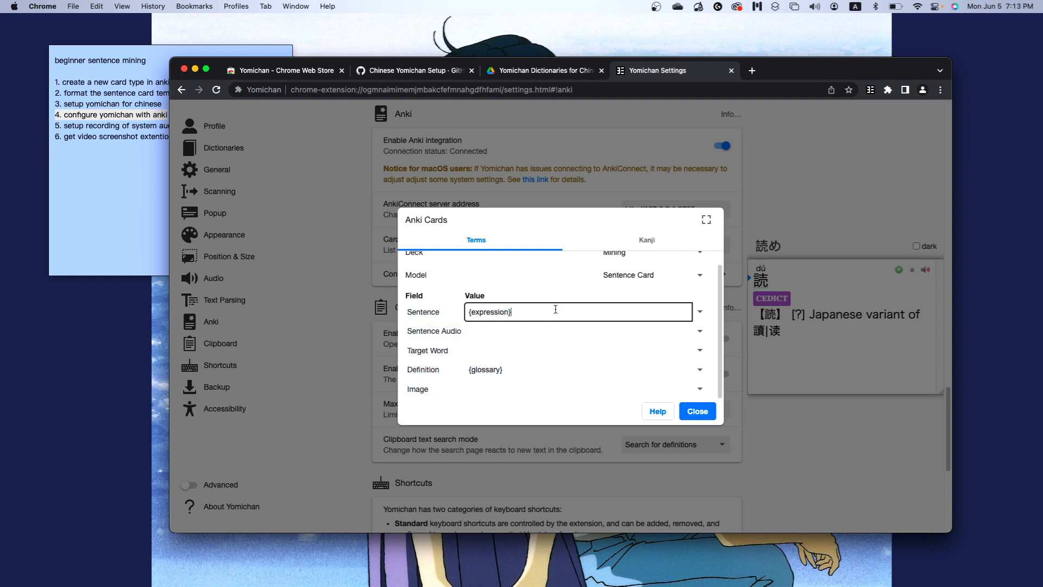
pyautogui.click(698, 311)
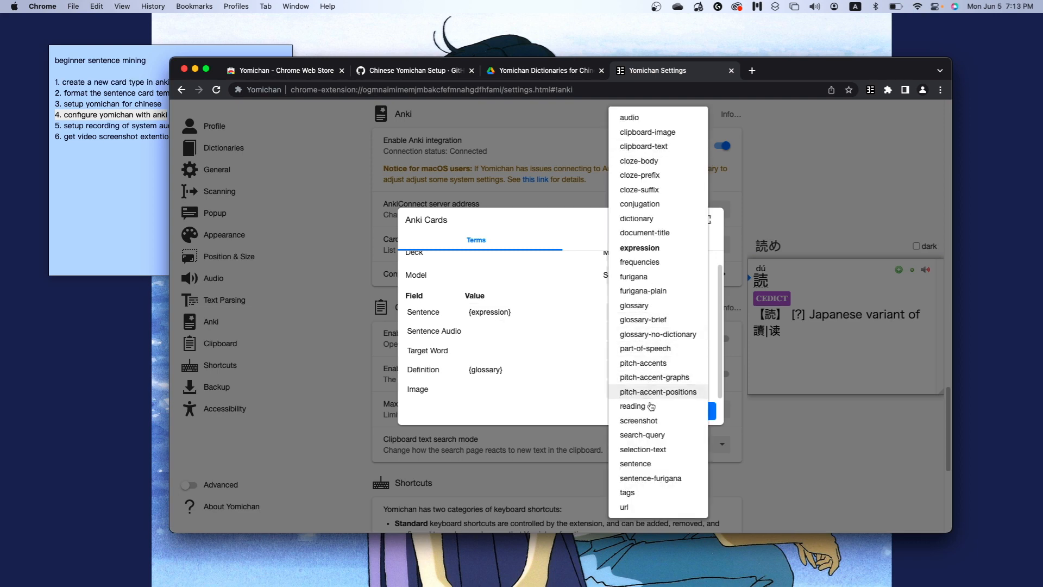
pyautogui.click(635, 464)
pyautogui.click(511, 334)
pyautogui.click(542, 349)
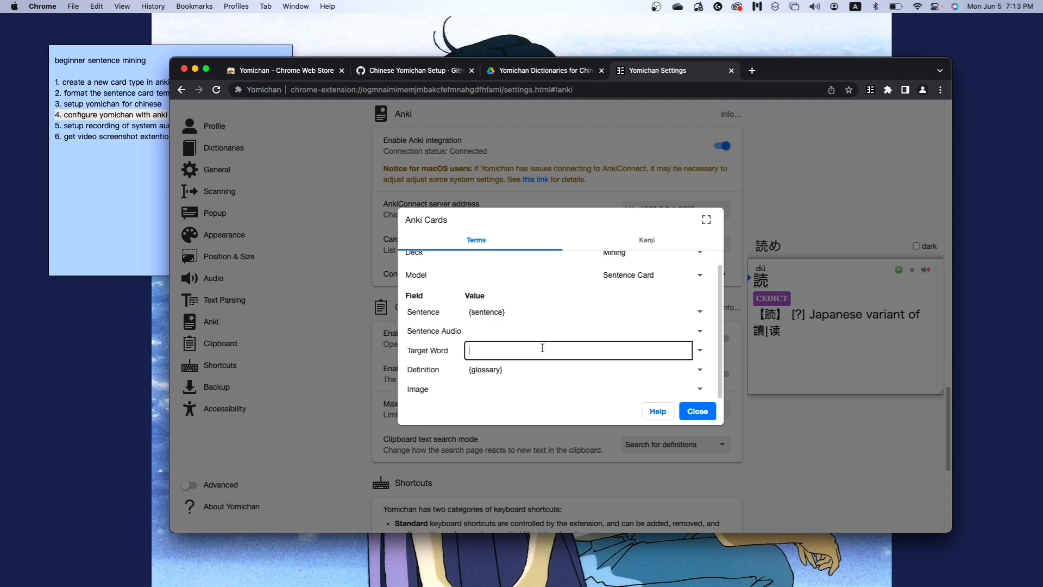
pyautogui.click(700, 350)
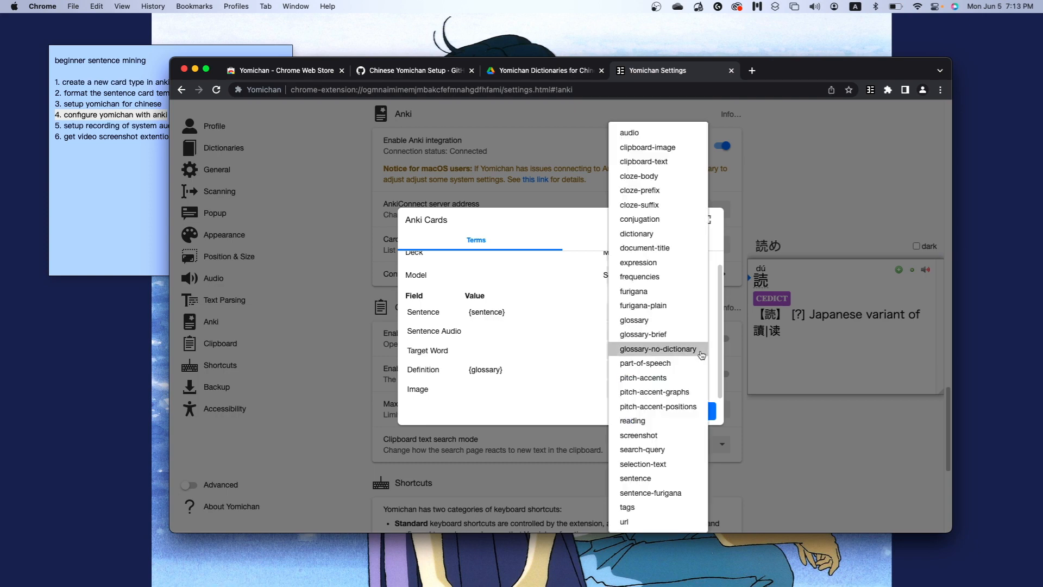
pyautogui.click(639, 262)
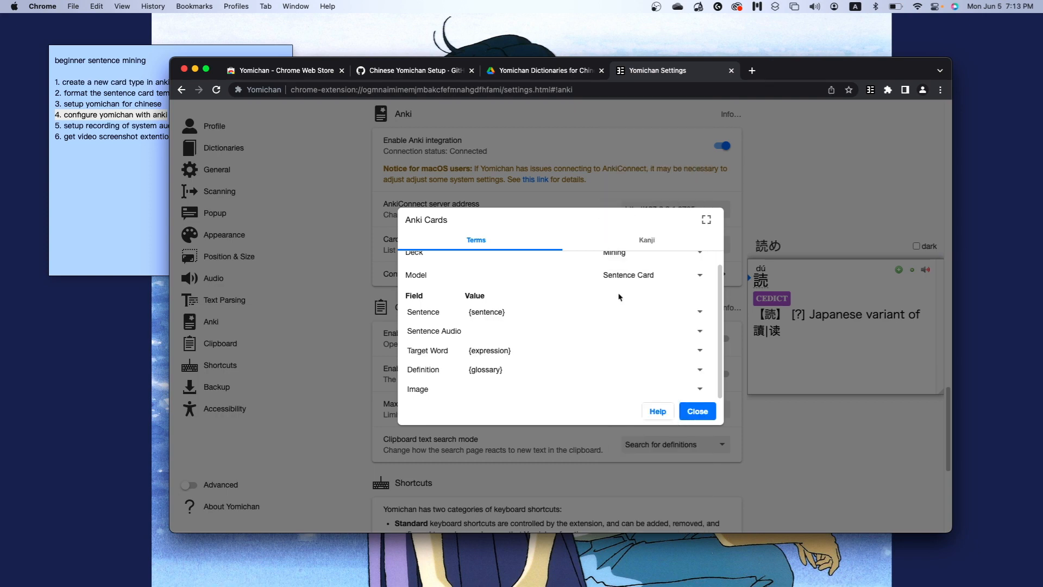
# Map the Definition field to {glossary-no-dictionary}, leave the Image field empty and close the Anki Cards dialog
pyautogui.click(517, 367)
pyautogui.moveTo(508, 371); pyautogui.dragTo(430, 368)
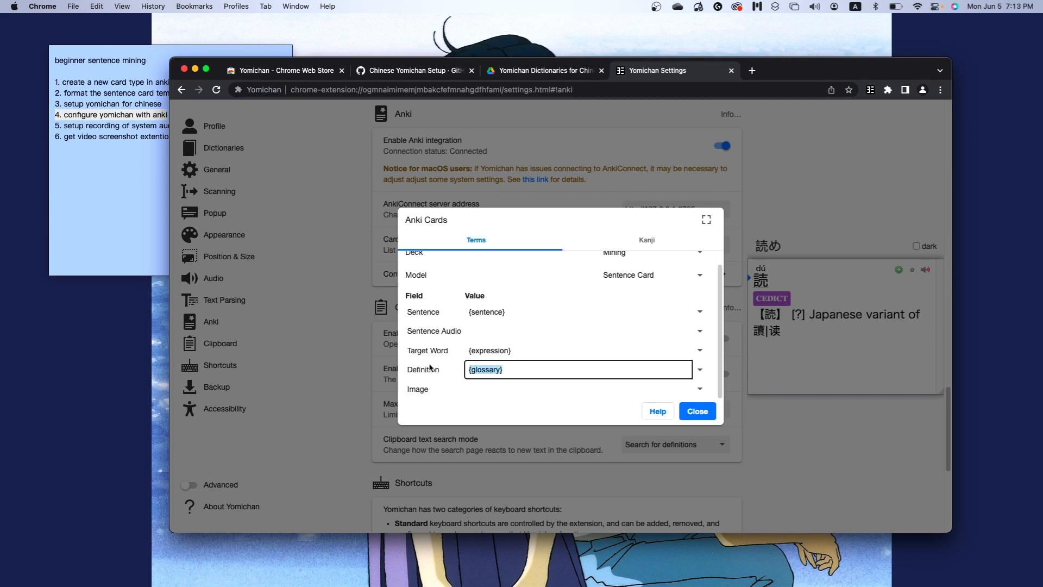
pyautogui.click(509, 370)
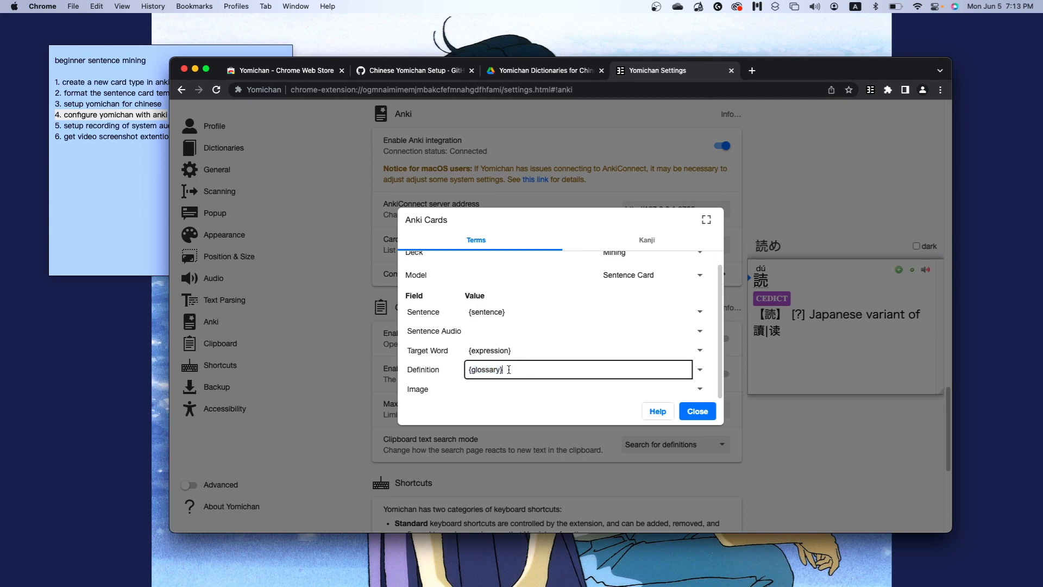
pyautogui.click(701, 371)
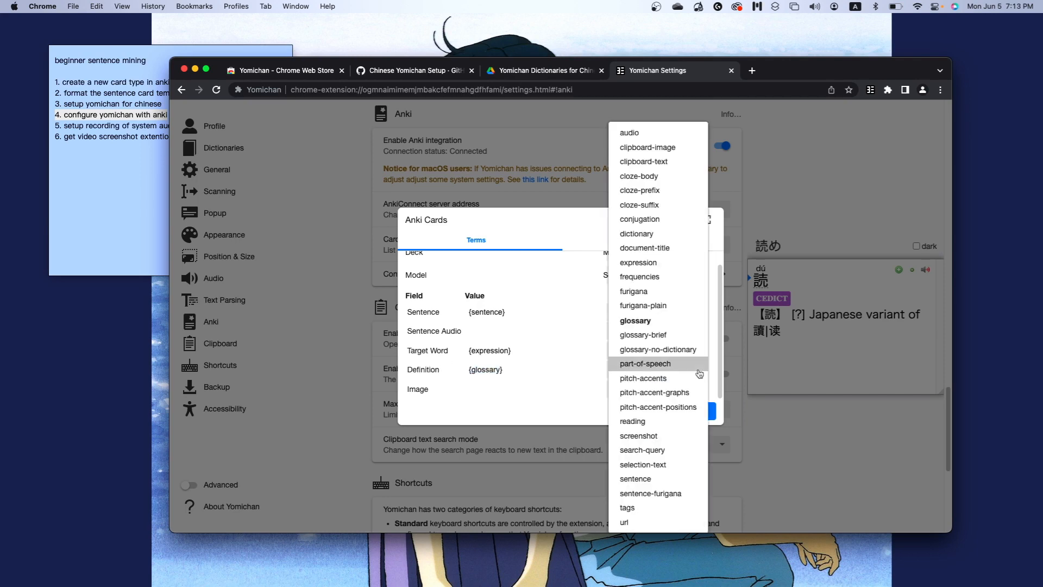
pyautogui.click(650, 353)
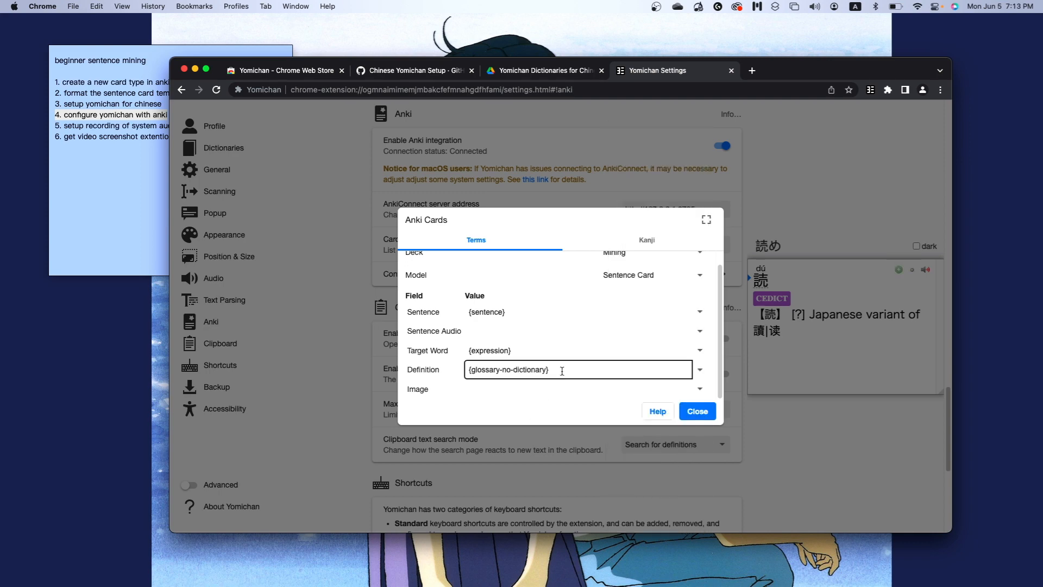
pyautogui.click(562, 388)
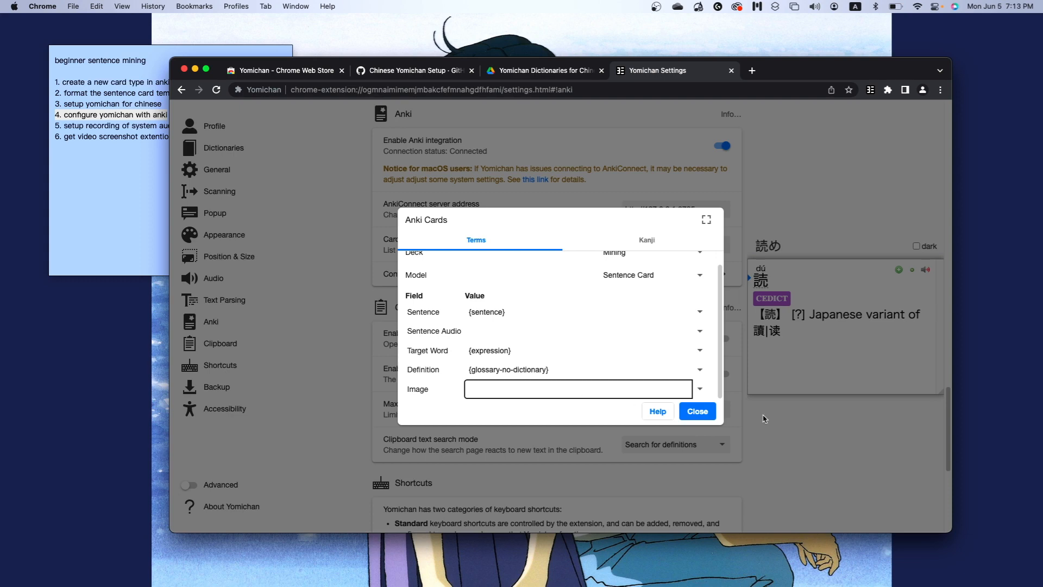
pyautogui.click(697, 411)
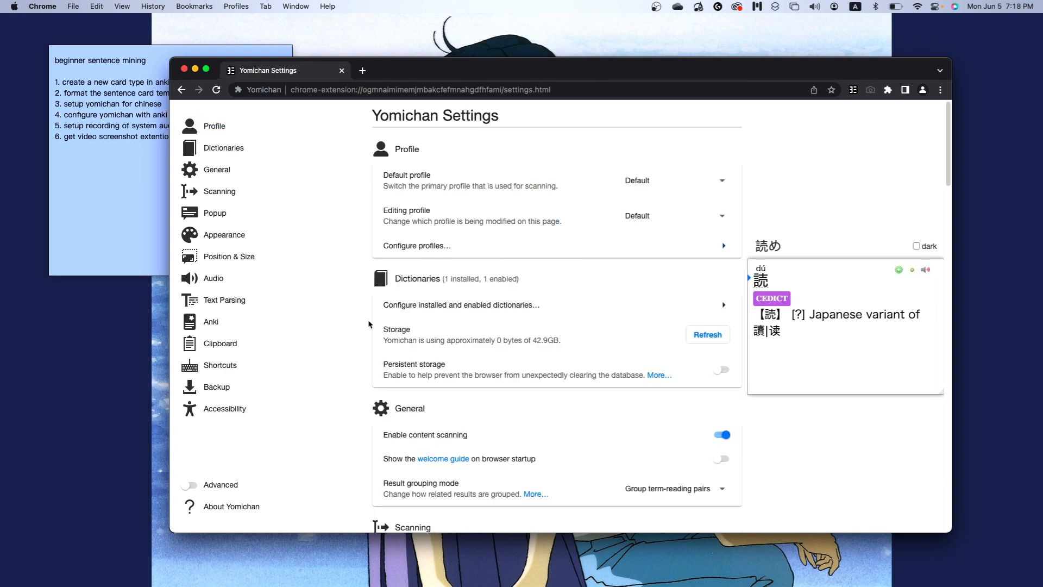
# Turn on Yomichan's advanced settings and change the duplicate card scope in the Anki section
pyautogui.scroll(-10, 479, 314)
pyautogui.scroll(-20, 479, 314)
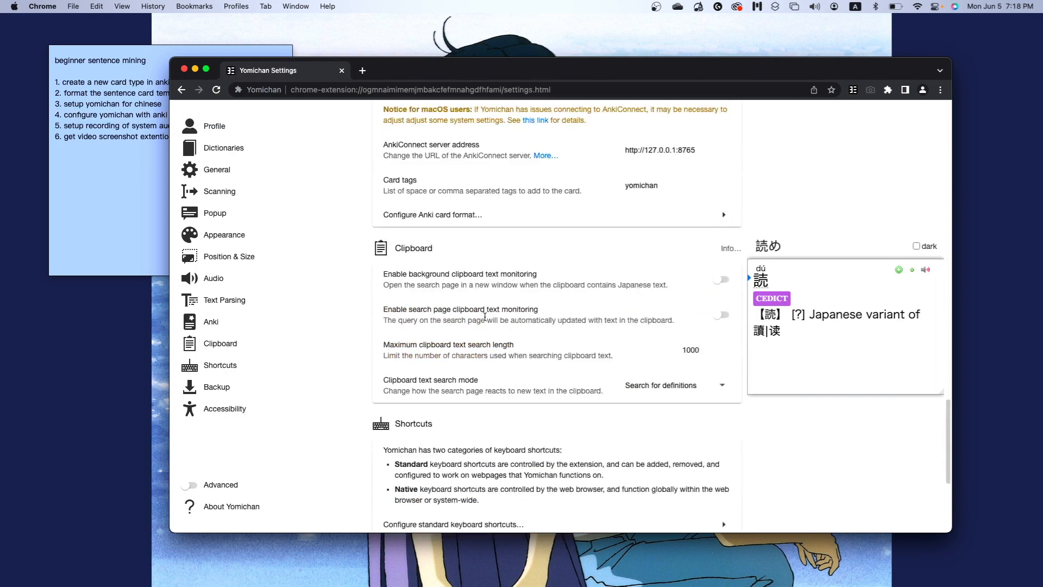
pyautogui.scroll(5, 485, 320)
pyautogui.scroll(5, 485, 317)
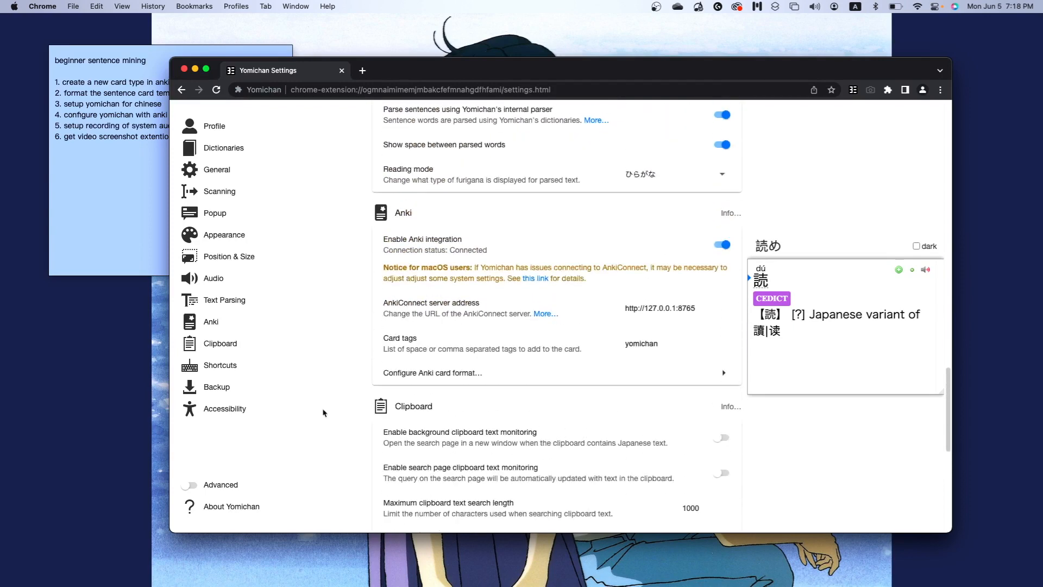
pyautogui.click(189, 489)
pyautogui.scroll(4, 513, 373)
pyautogui.scroll(-5, 510, 370)
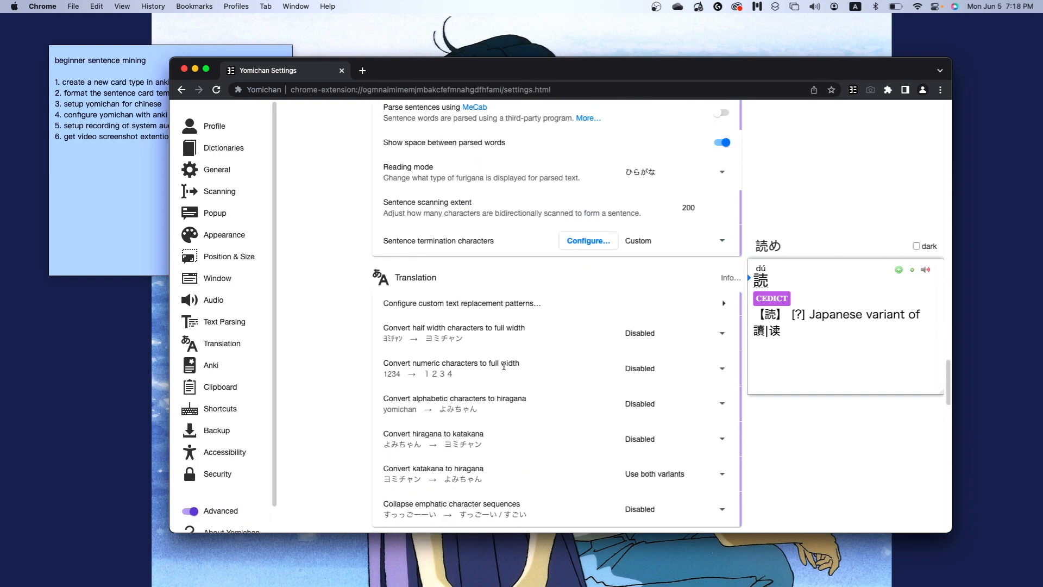
pyautogui.click(199, 369)
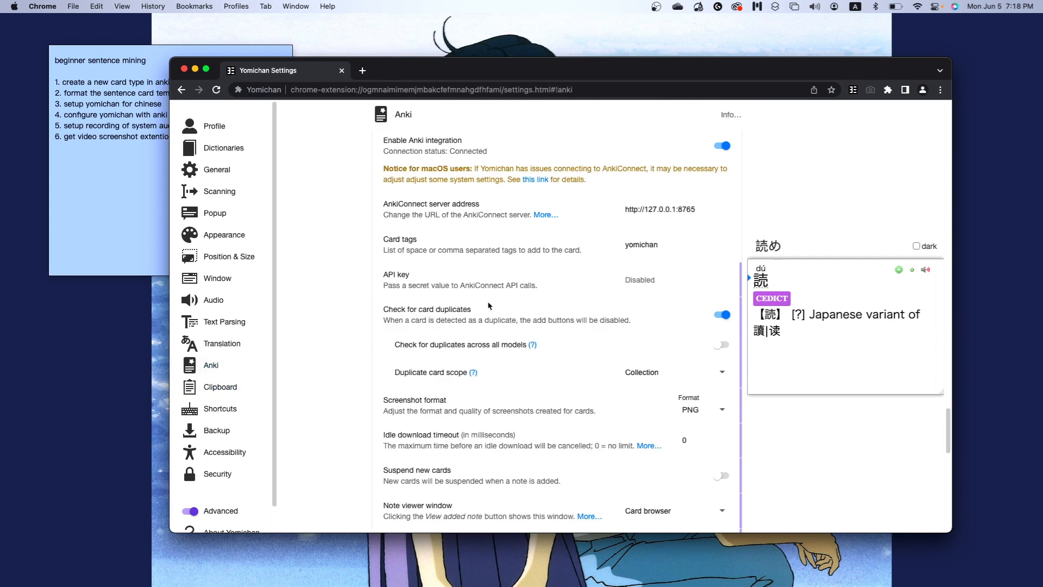
pyautogui.scroll(-5, 487, 307)
pyautogui.click(642, 335)
pyautogui.click(637, 345)
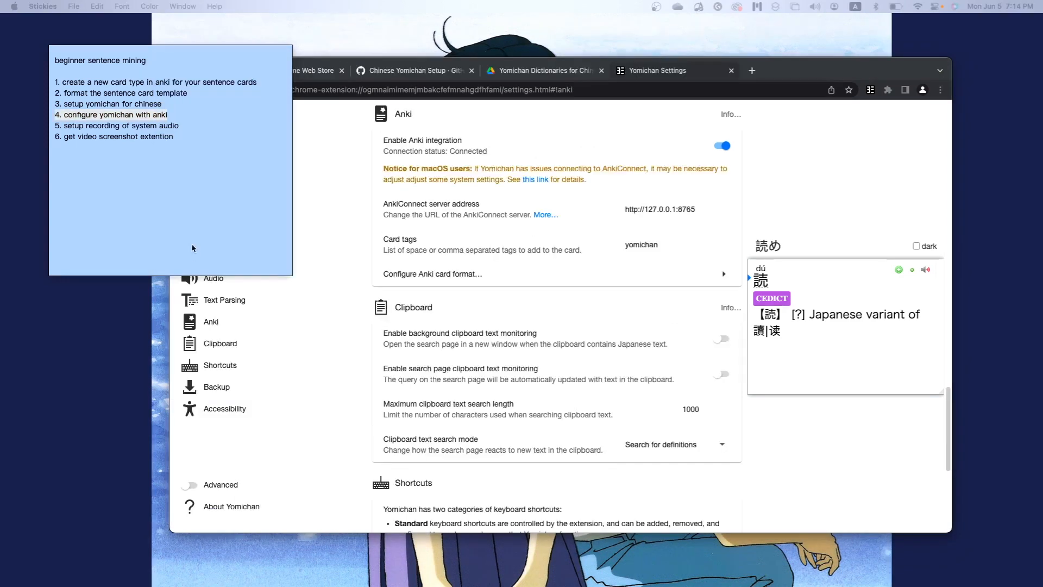
# Switch to the Stickies checklist, mark the line "setup recording of system audio" and return to Chrome
pyautogui.click(185, 213)
pyautogui.click(183, 177)
pyautogui.moveTo(189, 125); pyautogui.dragTo(41, 125)
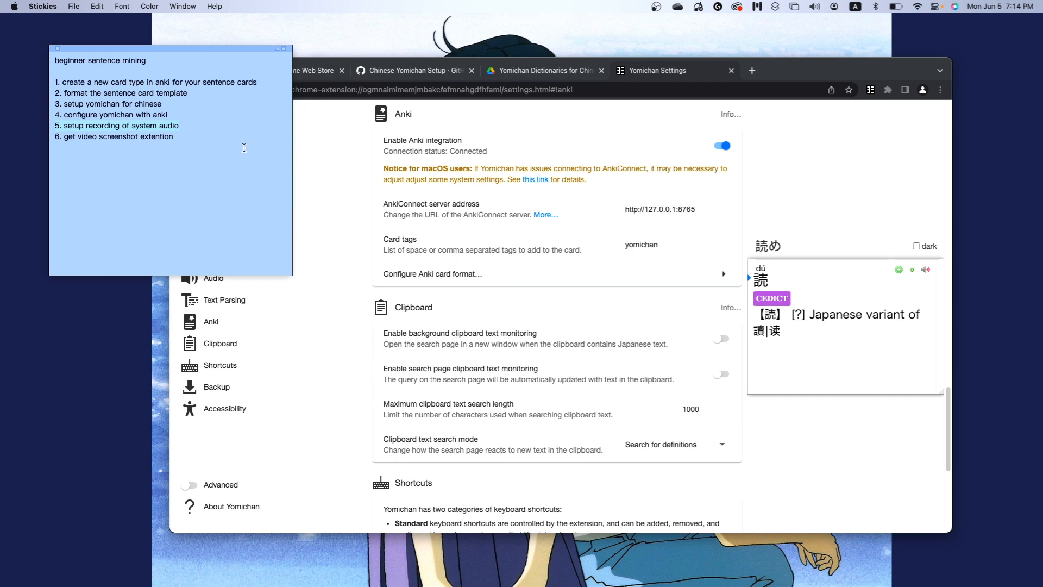
pyautogui.click(329, 163)
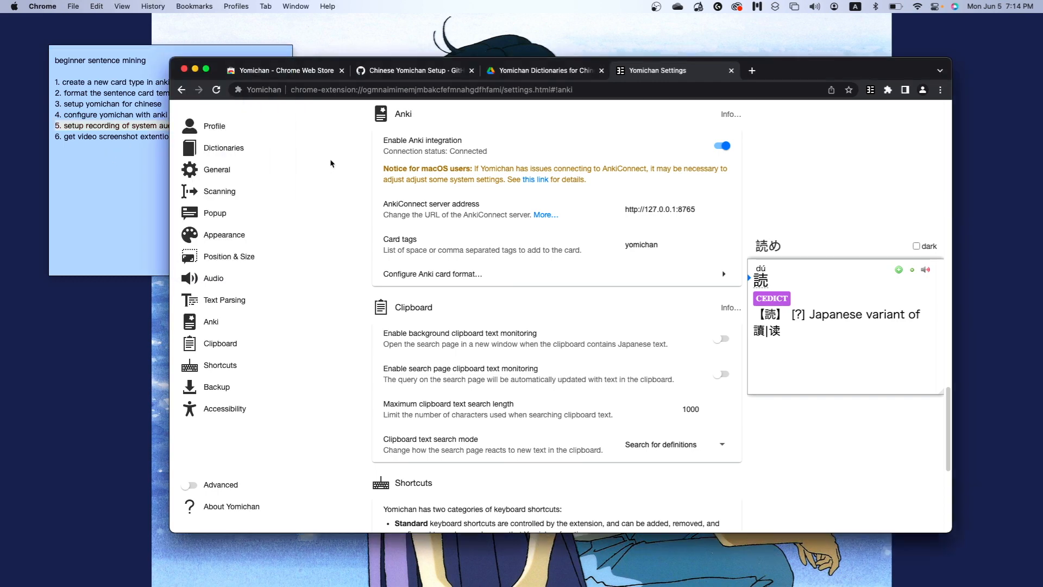
# Search the web for "blackhole audio", look over the BlackHole download page on existential.audio and close its tab
pyautogui.press('super+t')
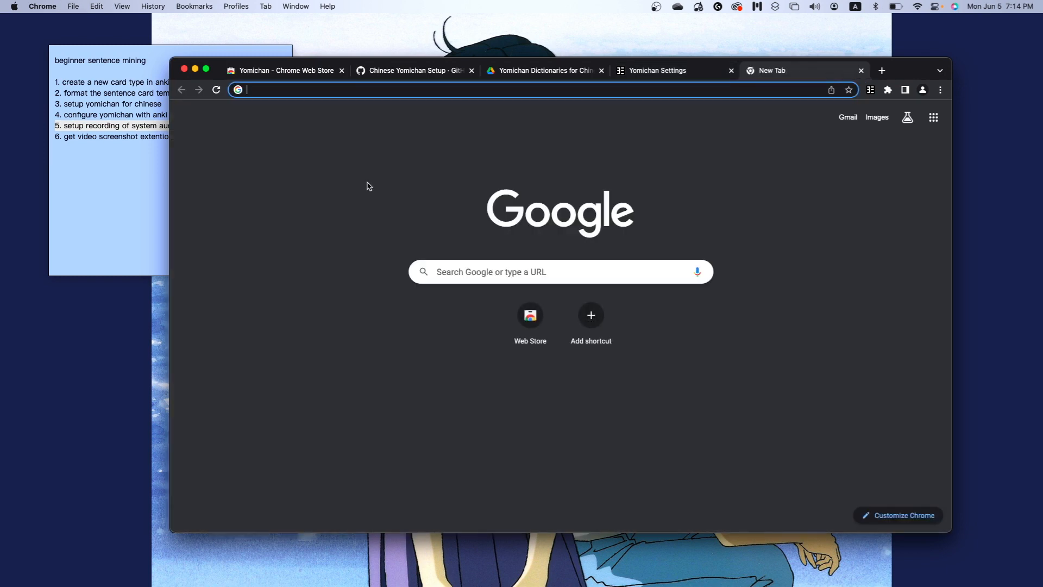
pyautogui.write('bla')
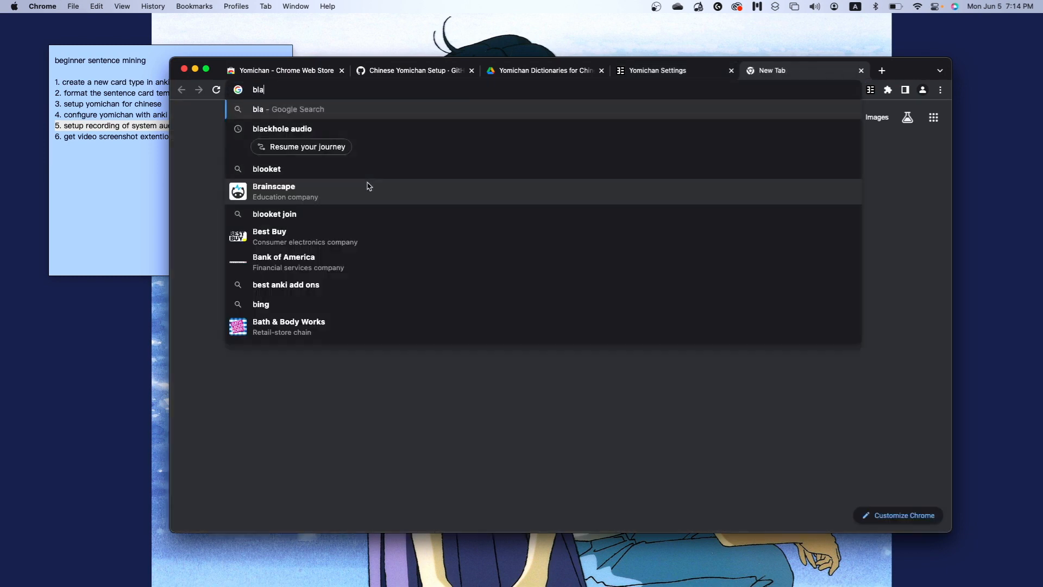
pyautogui.write('ckhole audio')
pyautogui.press('Return')
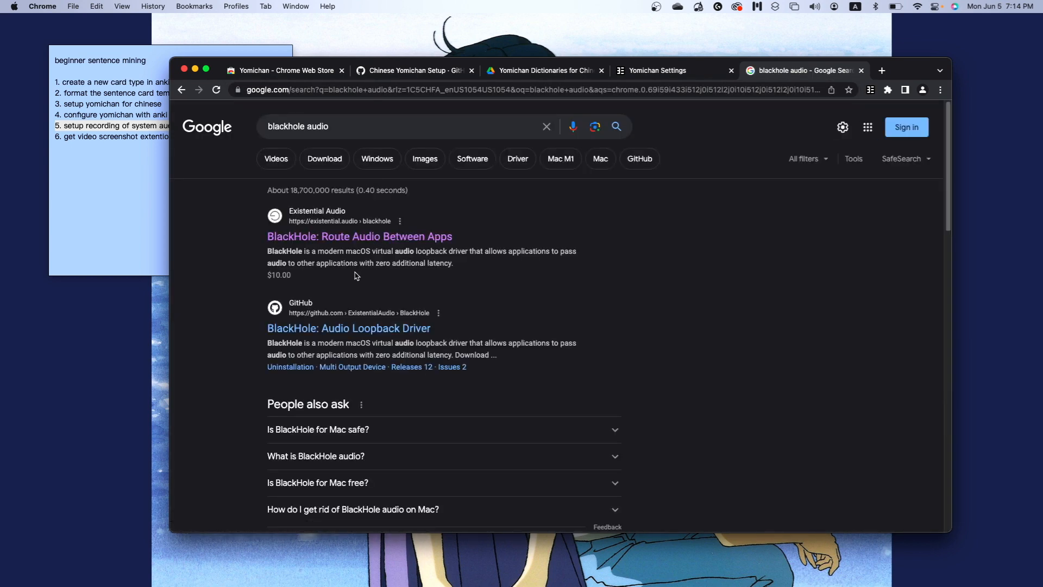
pyautogui.click(361, 237)
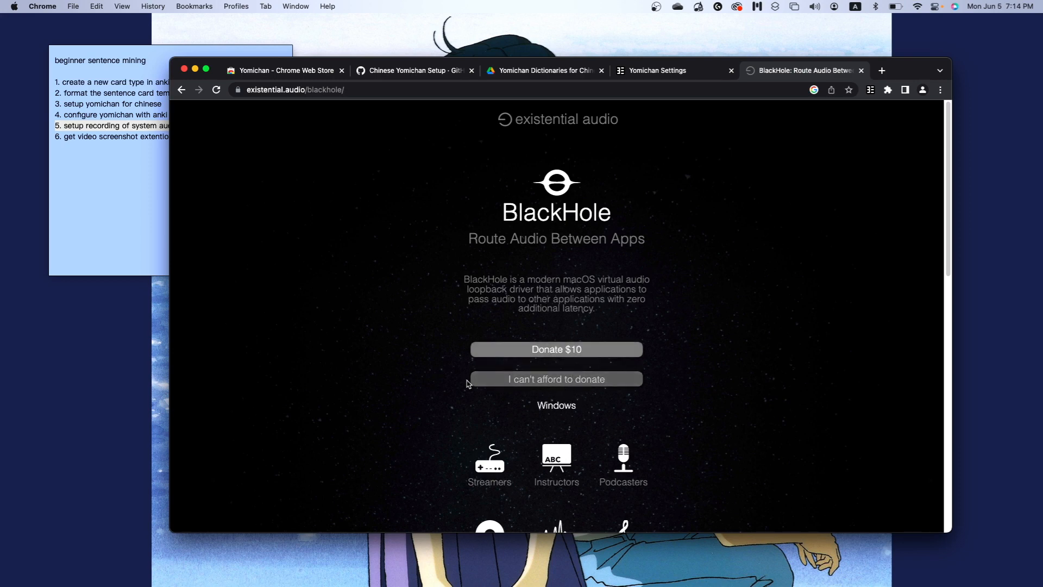
pyautogui.scroll(-3, 388, 284)
pyautogui.scroll(3, 389, 287)
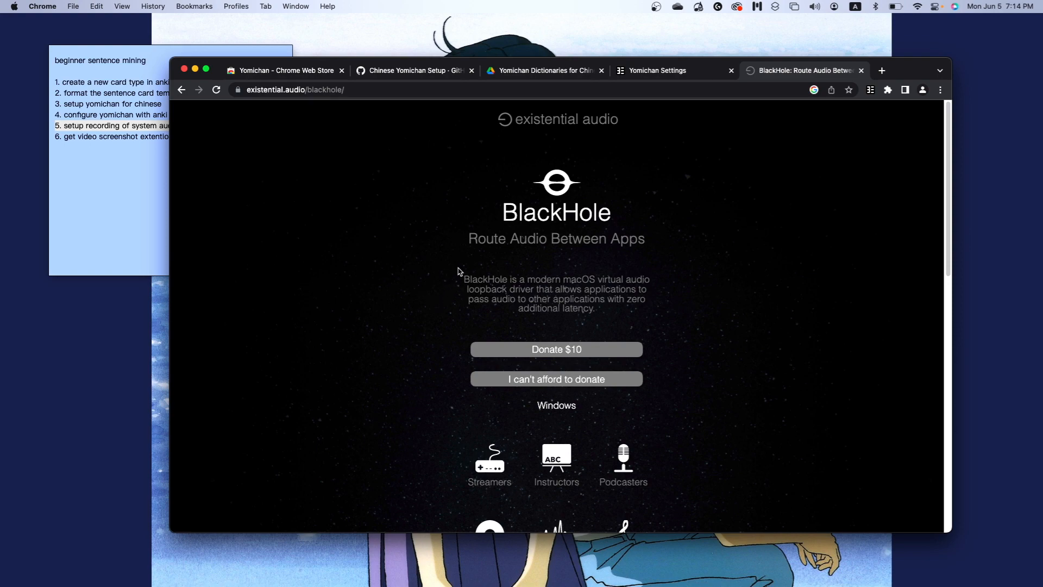
pyautogui.press('super+w')
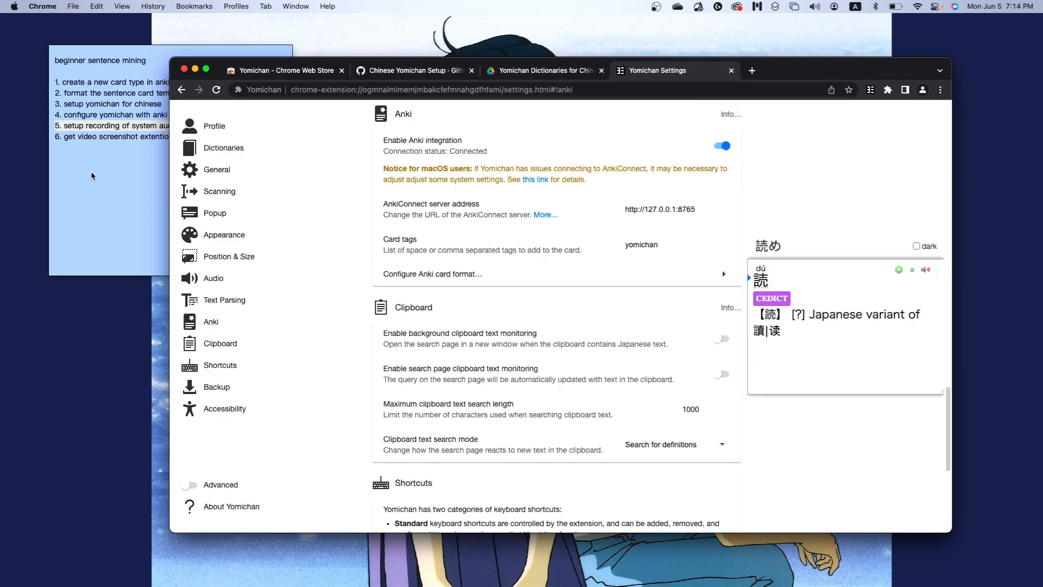
# Switch to the Stickies checklist, mark the line "get video screenshot extention" and return to Chrome
pyautogui.click(112, 157)
pyautogui.click(196, 124)
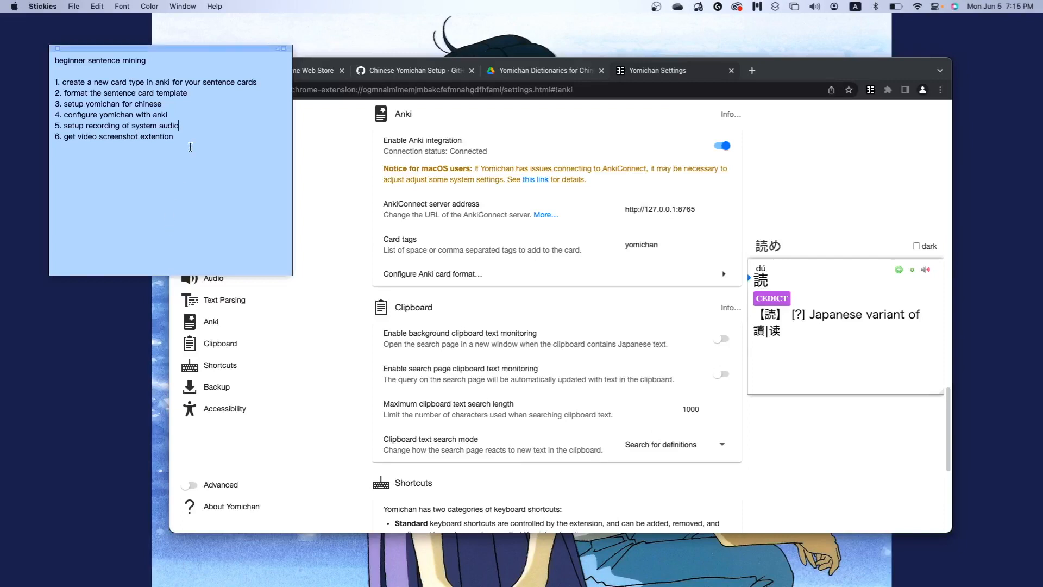
pyautogui.moveTo(174, 138); pyautogui.dragTo(47, 137)
pyautogui.click(330, 171)
# Search the web for "video screenshot chrome" and open the Video Screenshot extension's Chrome Web Store page
pyautogui.press('super+t')
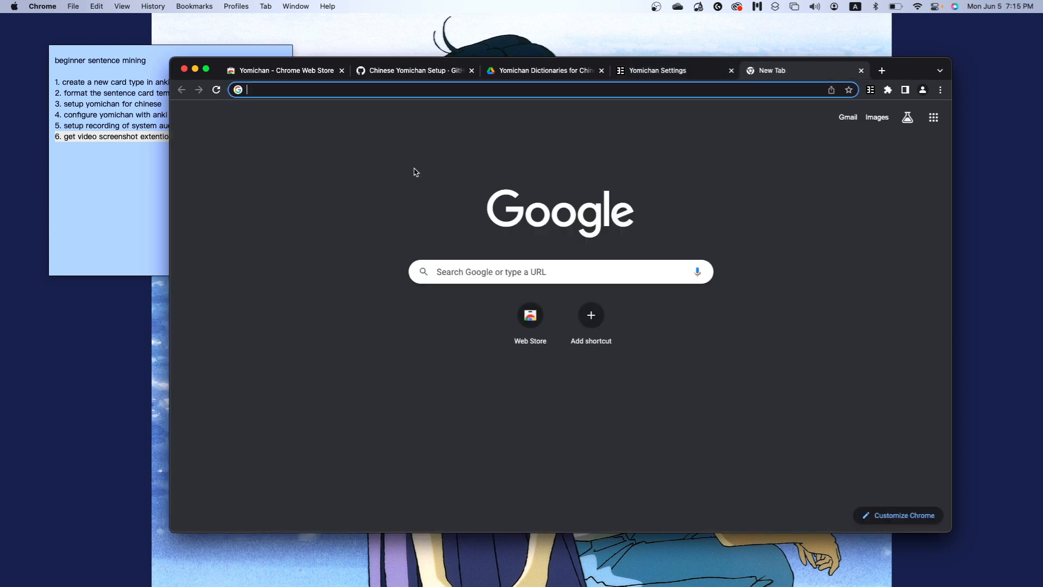
pyautogui.write('video ')
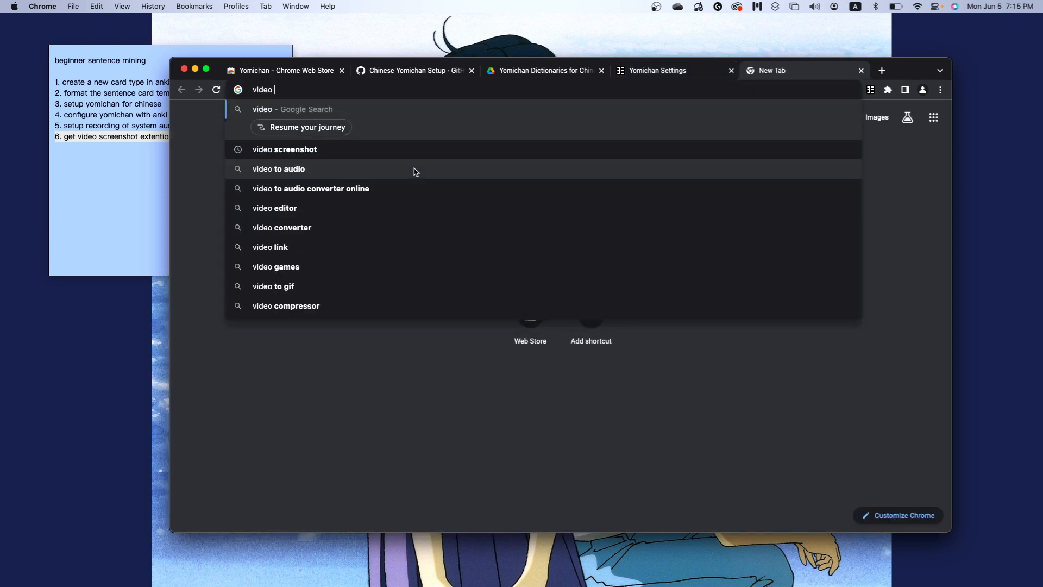
pyautogui.write('screensh')
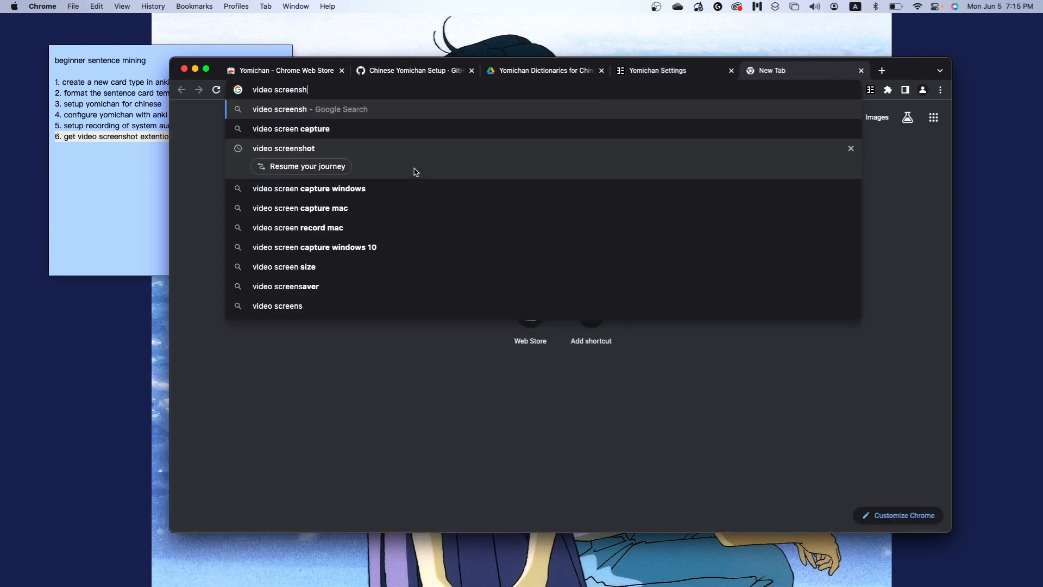
pyautogui.write('ot chr')
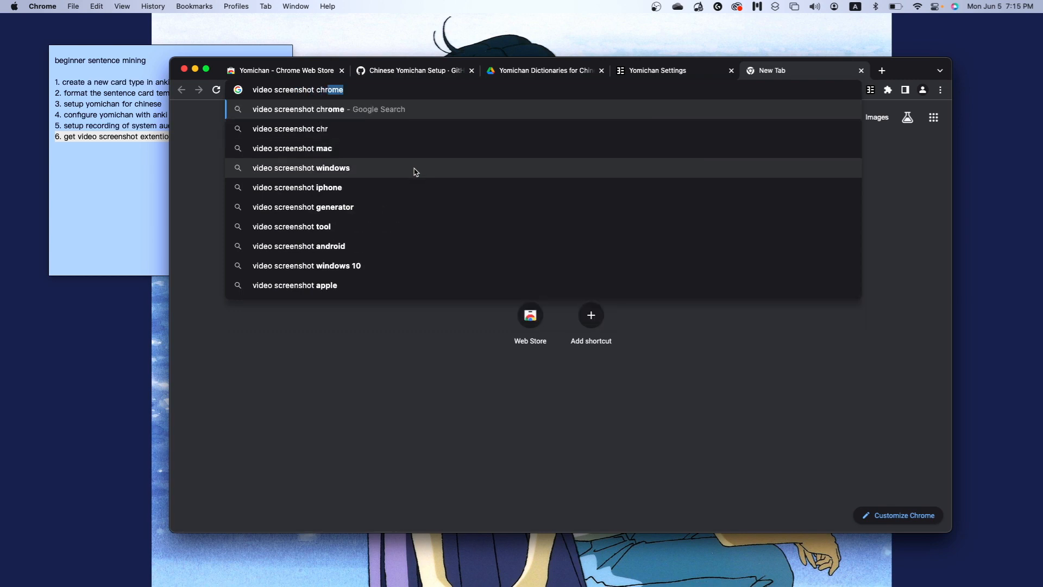
pyautogui.press('Return')
pyautogui.click(316, 240)
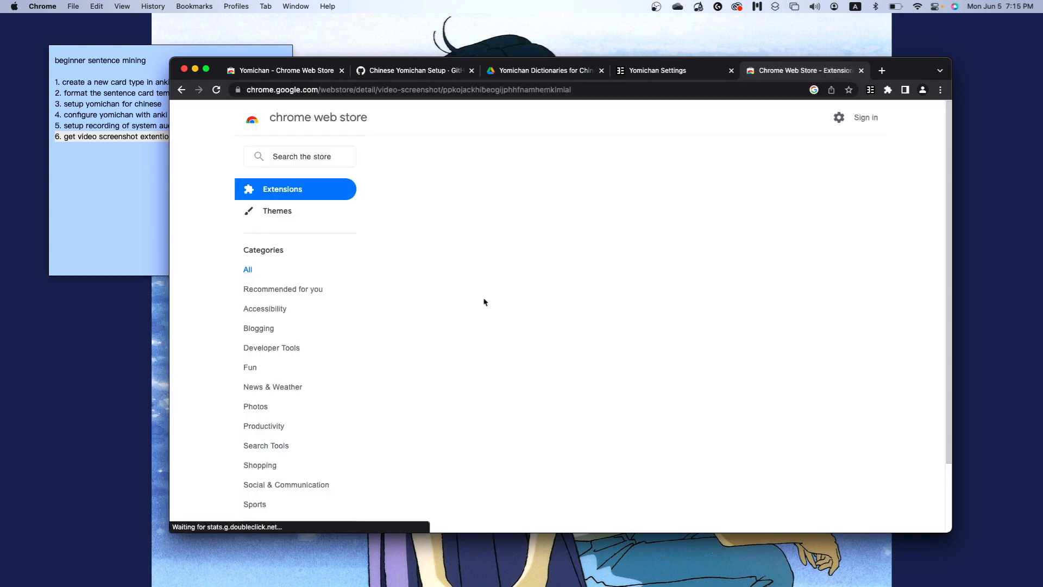
# Add the Video Screenshot extension to Chrome and pin it for quick access
pyautogui.click(779, 198)
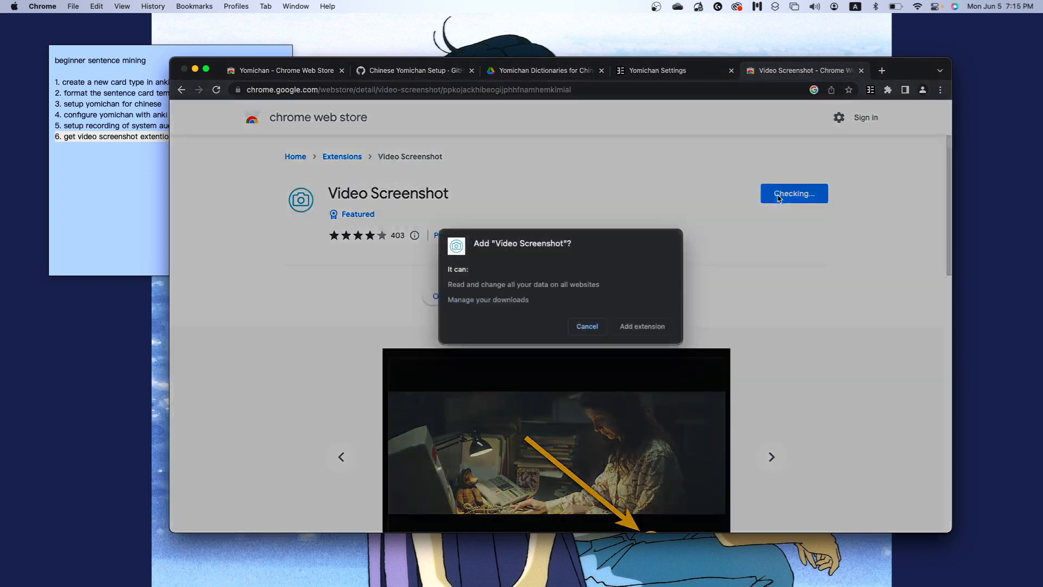
pyautogui.click(641, 334)
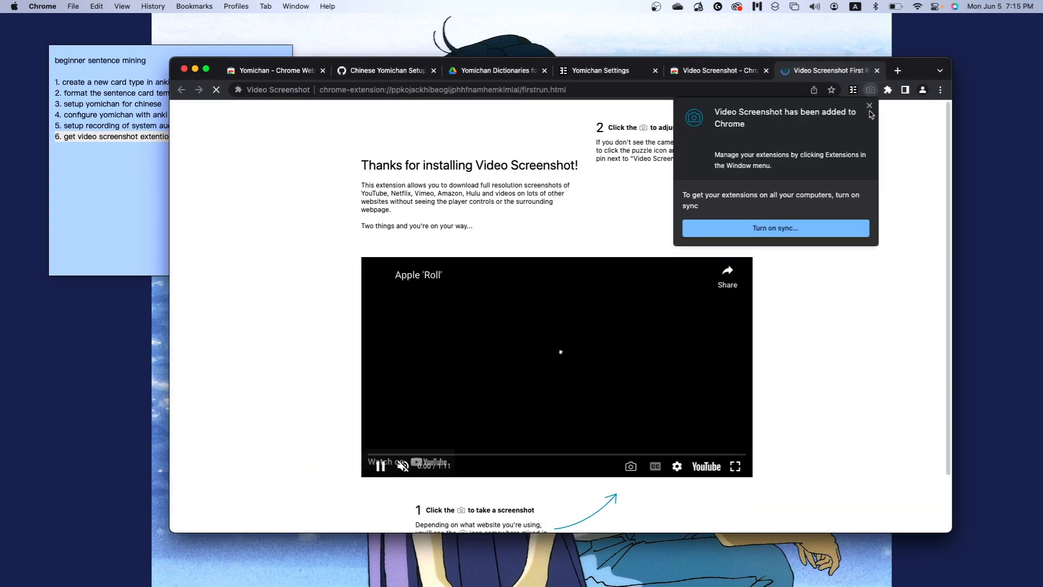
pyautogui.click(888, 89)
pyautogui.click(863, 189)
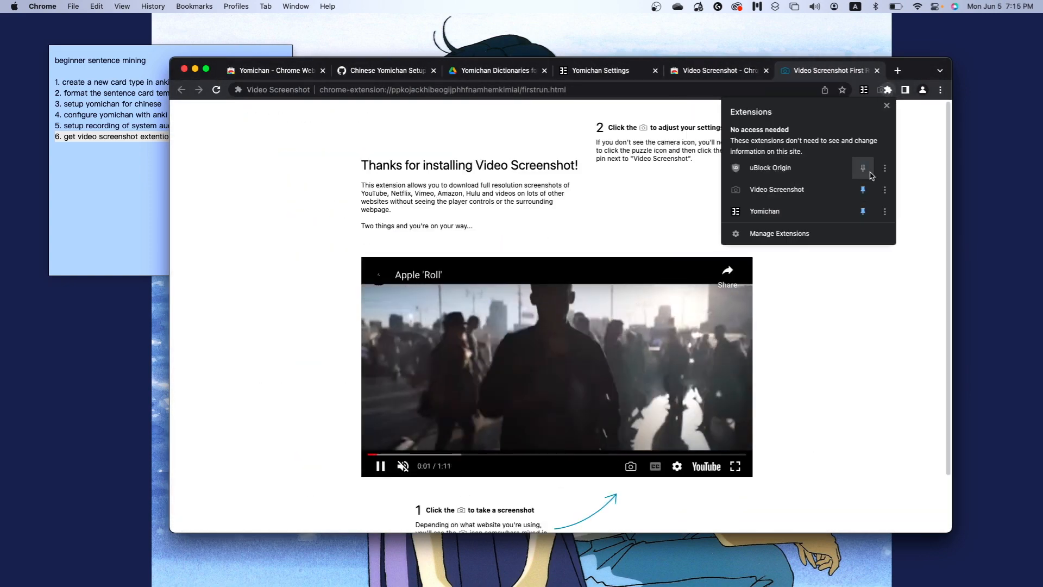
# Set Video Screenshot's file type to Copy to Clipboard and close the extension's web pages
pyautogui.click(870, 90)
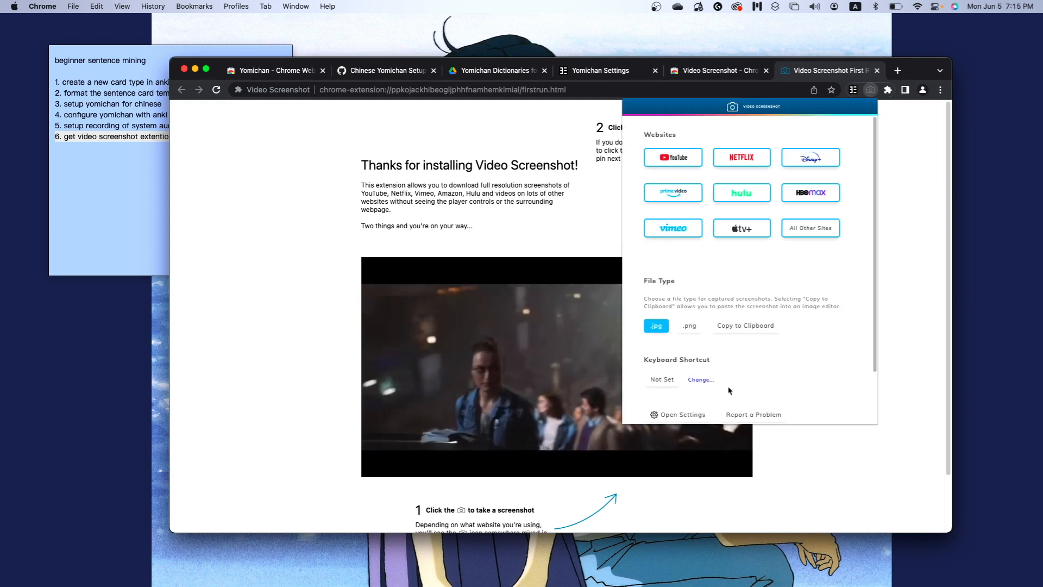
pyautogui.click(754, 329)
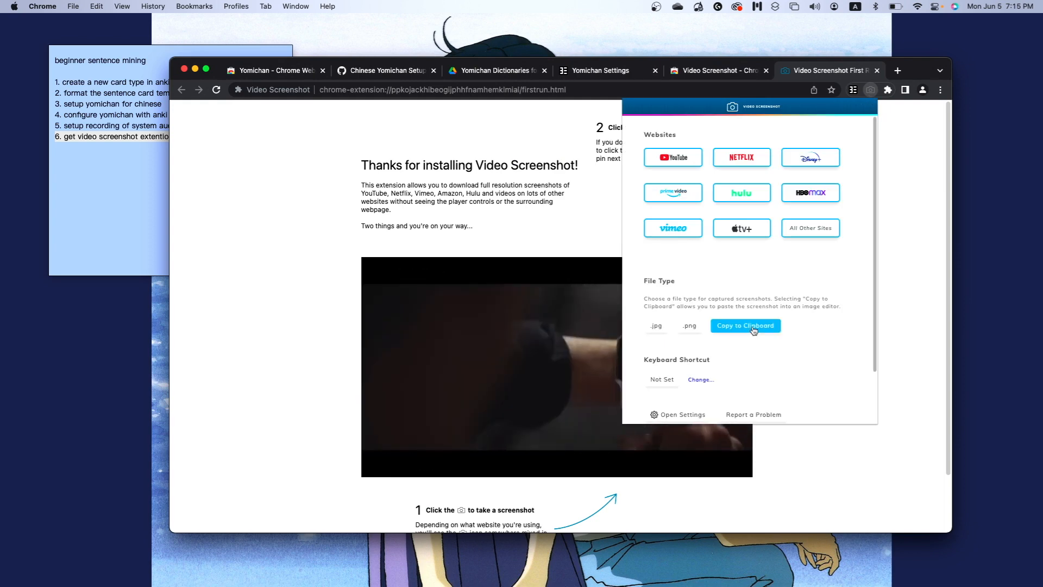
pyautogui.click(906, 288)
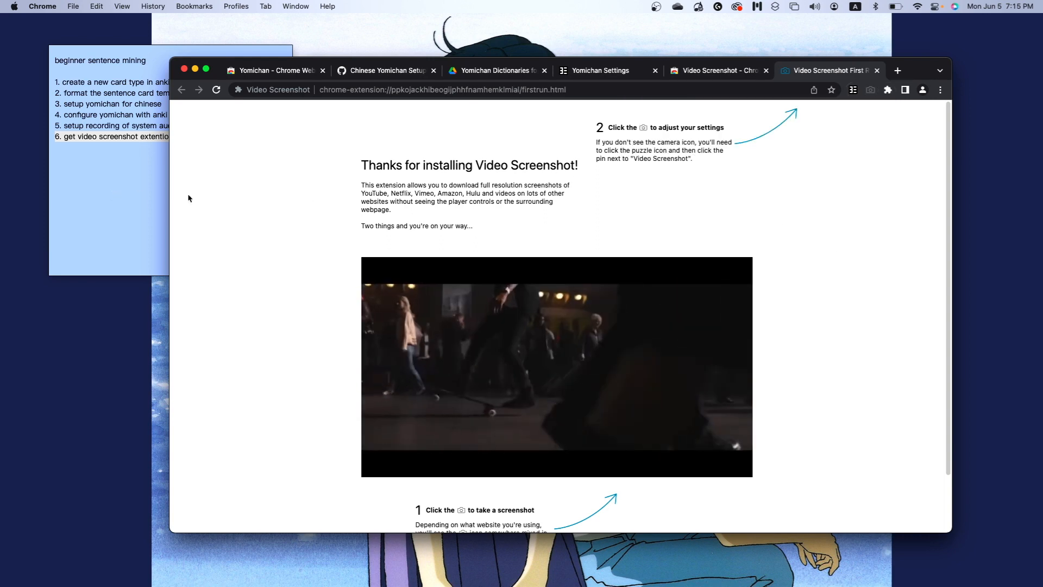
pyautogui.scroll(-5, 348, 218)
pyautogui.scroll(5, 360, 222)
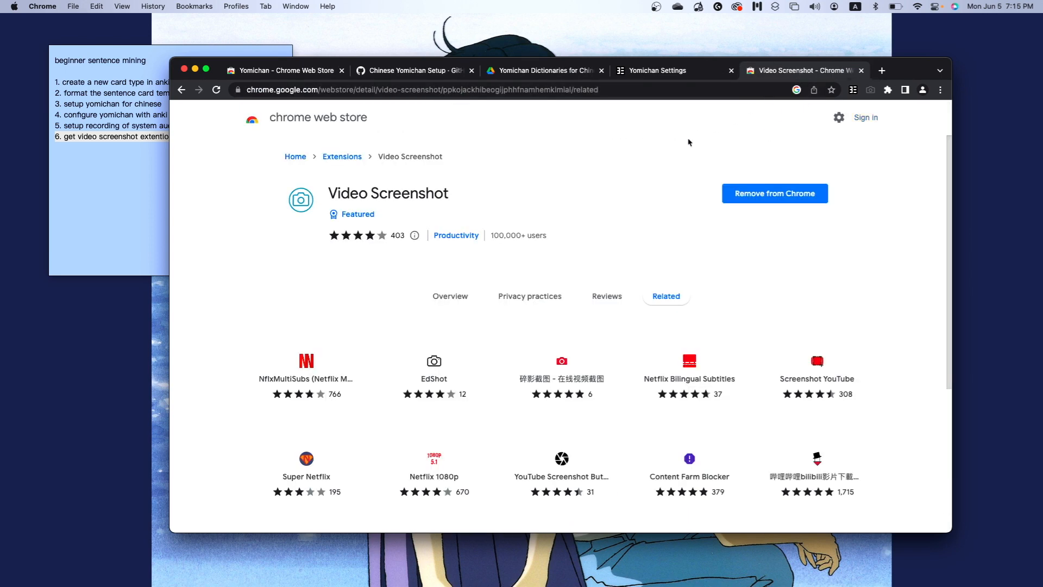
pyautogui.press('super+w')
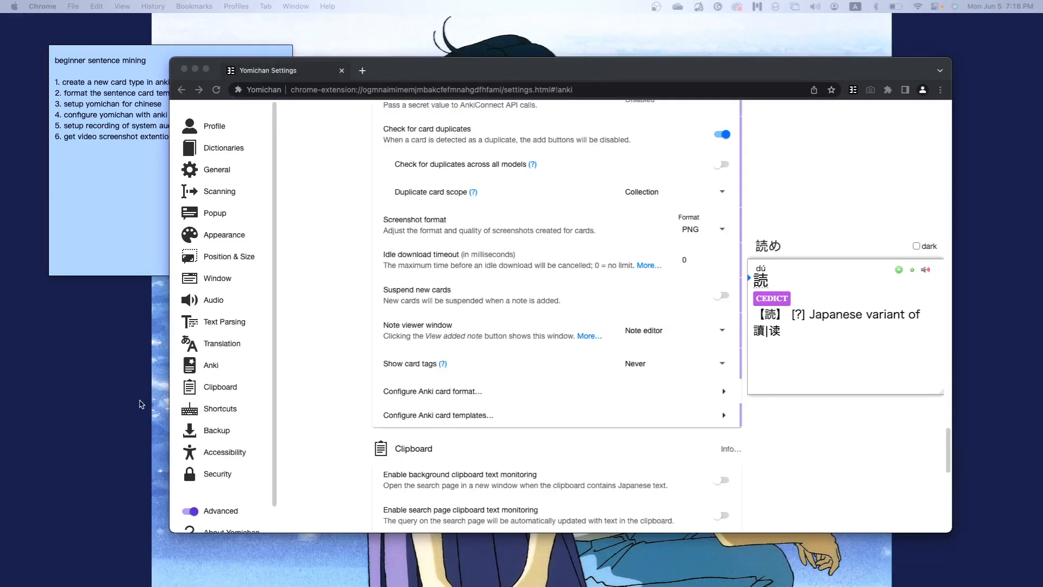
# Return to Chrome, search the web for "little fox chinese" and open the Little Fox Chinese site
pyautogui.click(143, 402)
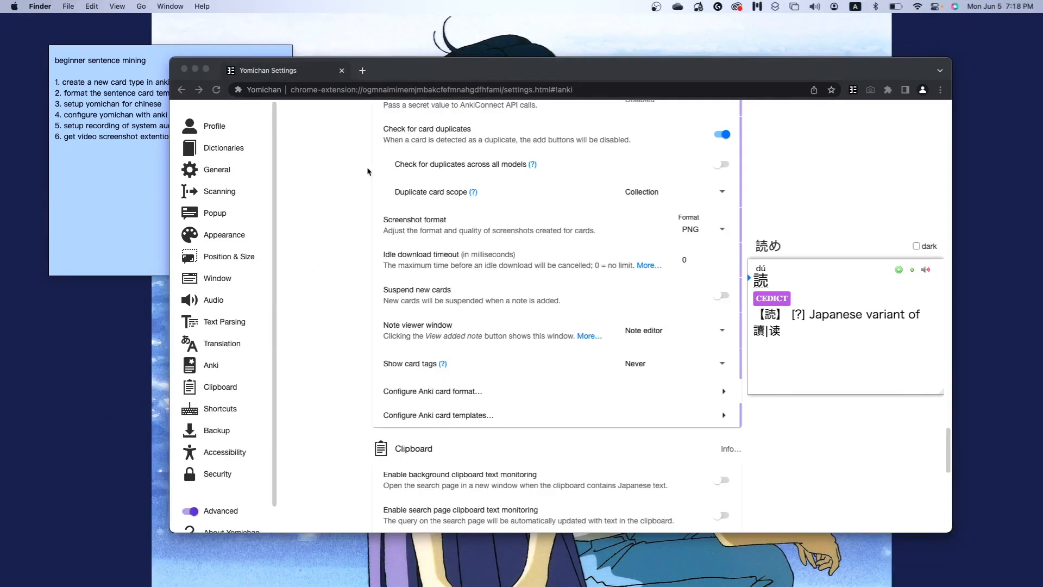
pyautogui.press('super+Tab')
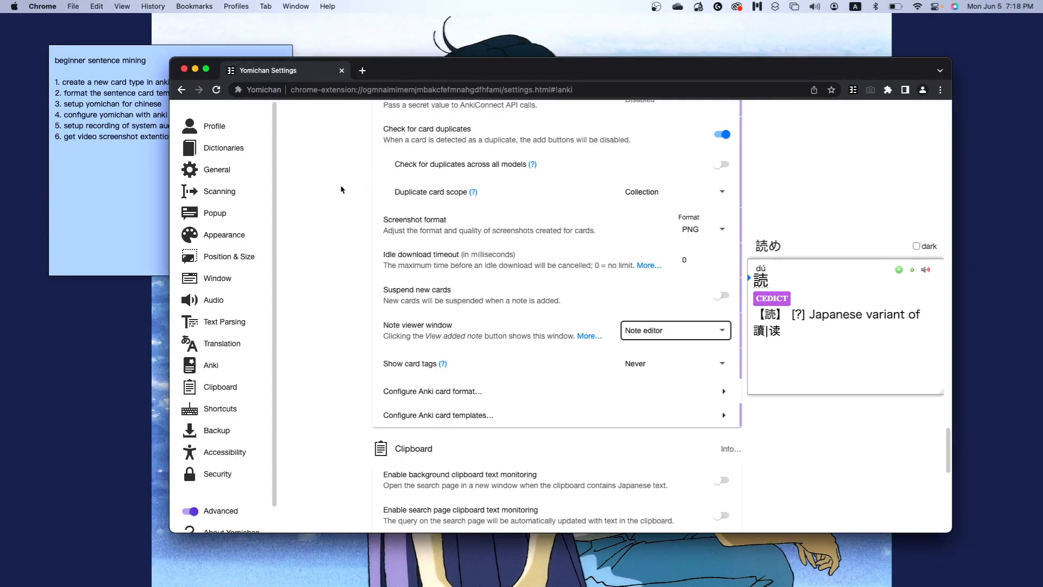
pyautogui.press('super+t')
pyautogui.write('little fox chinese')
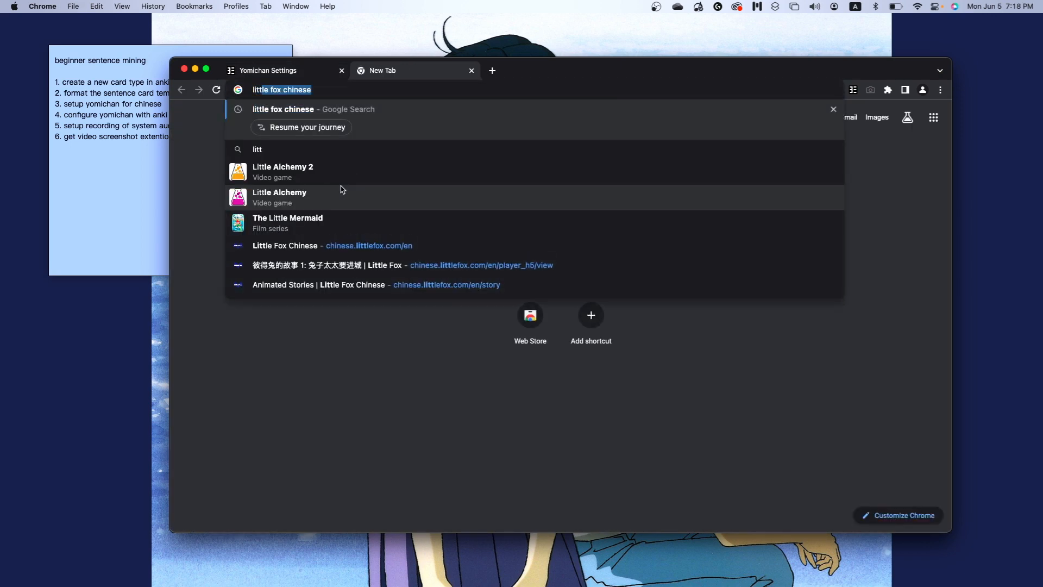
pyautogui.press('Return')
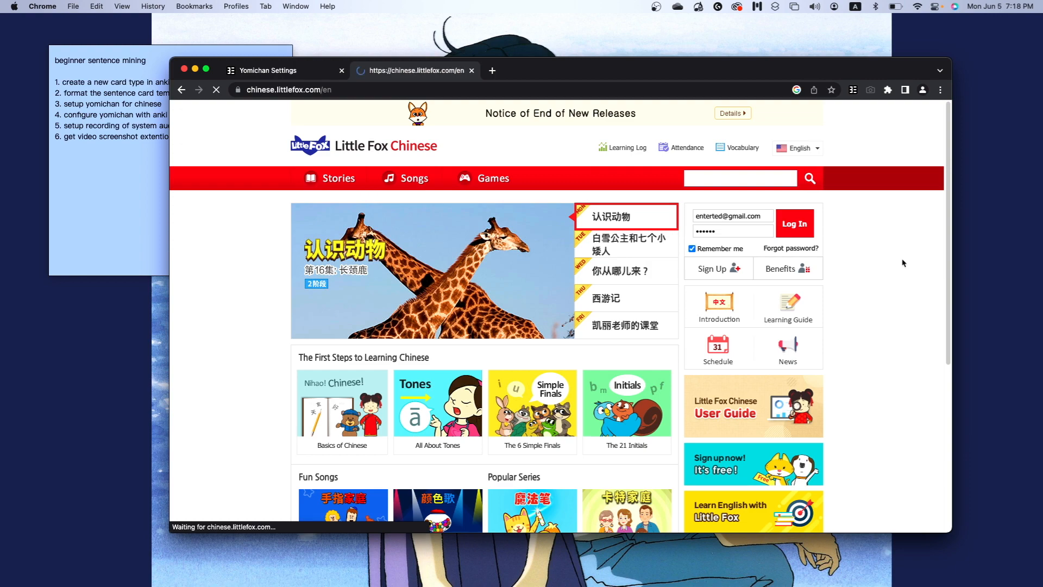
# Browse the Little Fox Stories, open the Peter Rabbit and Friends series and play its first episode
pyautogui.scroll(-3, 747, 279)
pyautogui.scroll(3, 544, 245)
pyautogui.click(336, 187)
pyautogui.scroll(-10, 538, 320)
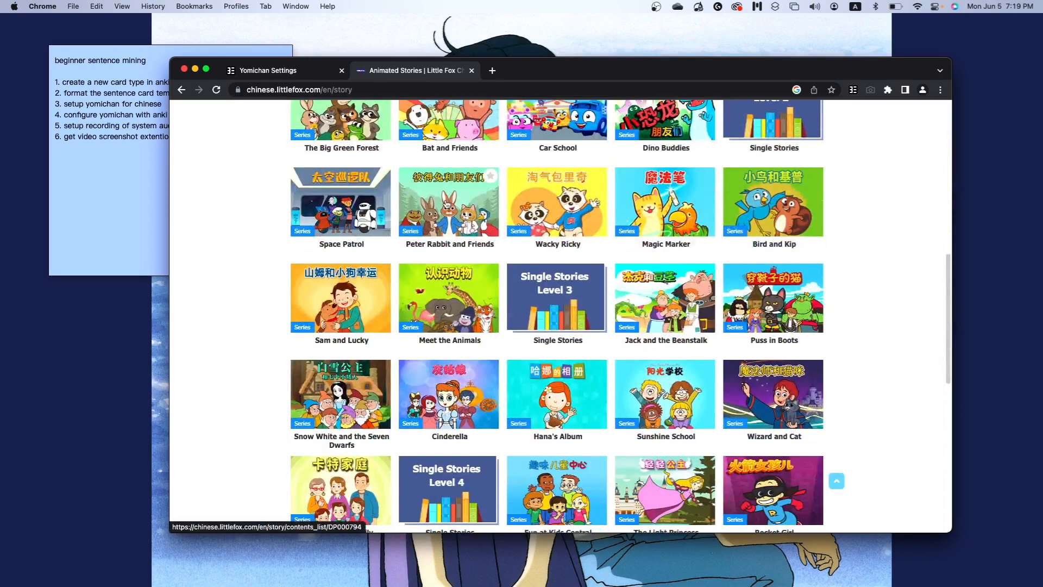
pyautogui.click(474, 277)
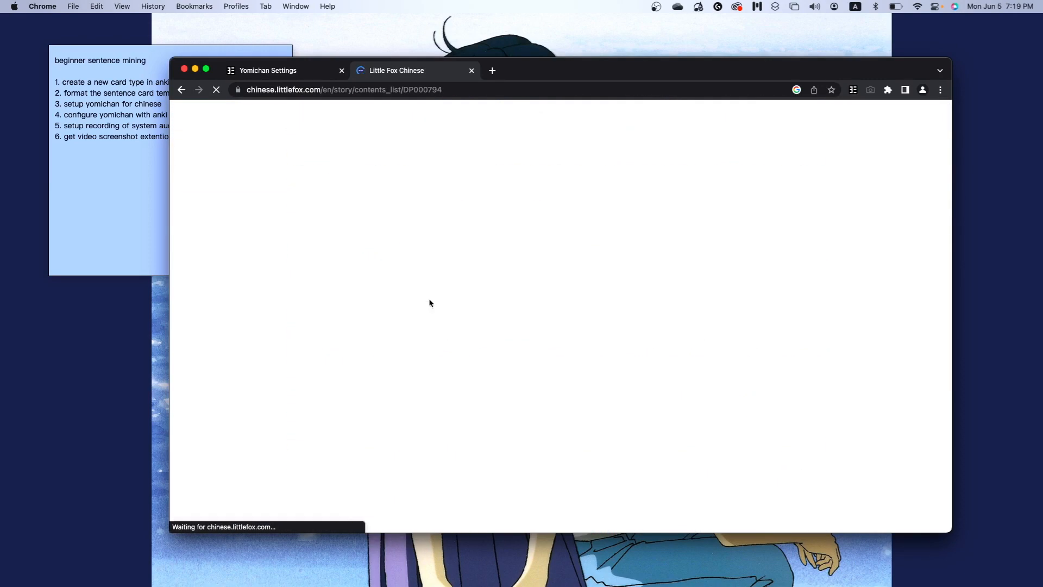
pyautogui.click(345, 303)
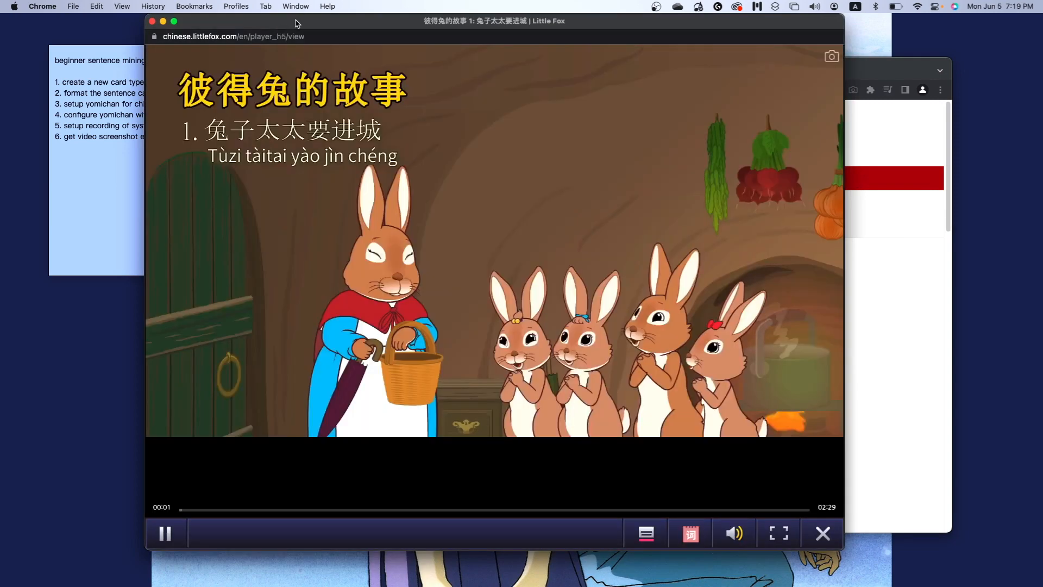
# Move the player window aside, skip past the episode intro and pause on the sentence 兔子太太有四个孩子。
pyautogui.moveTo(297, 23); pyautogui.dragTo(443, 42)
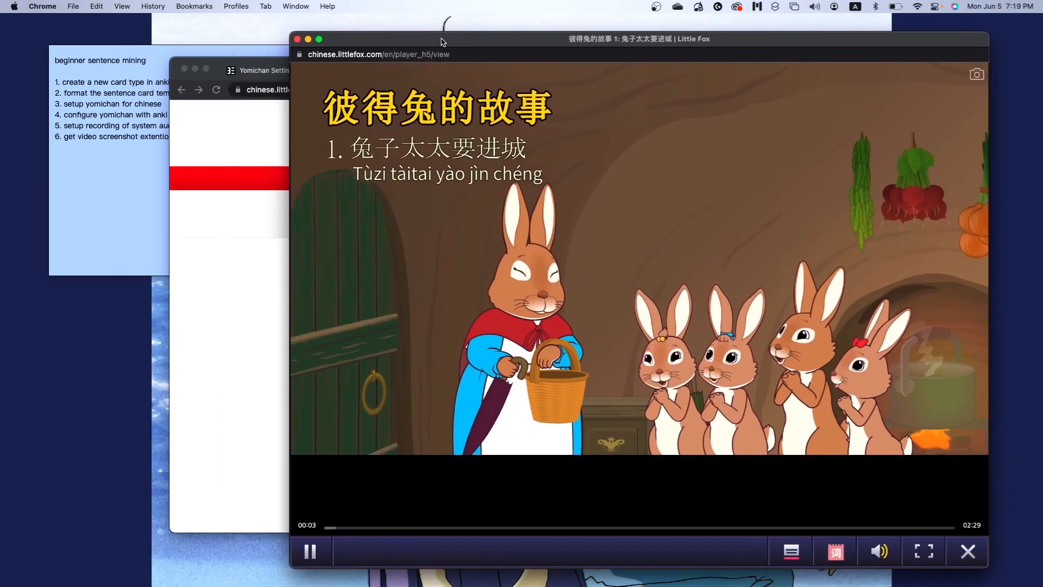
pyautogui.click(373, 527)
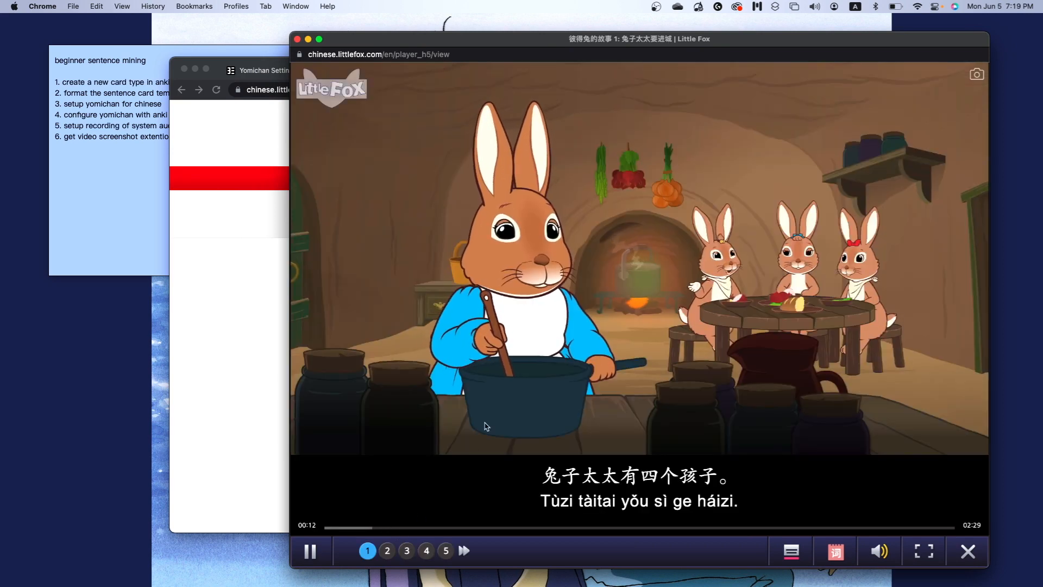
pyautogui.click(532, 472)
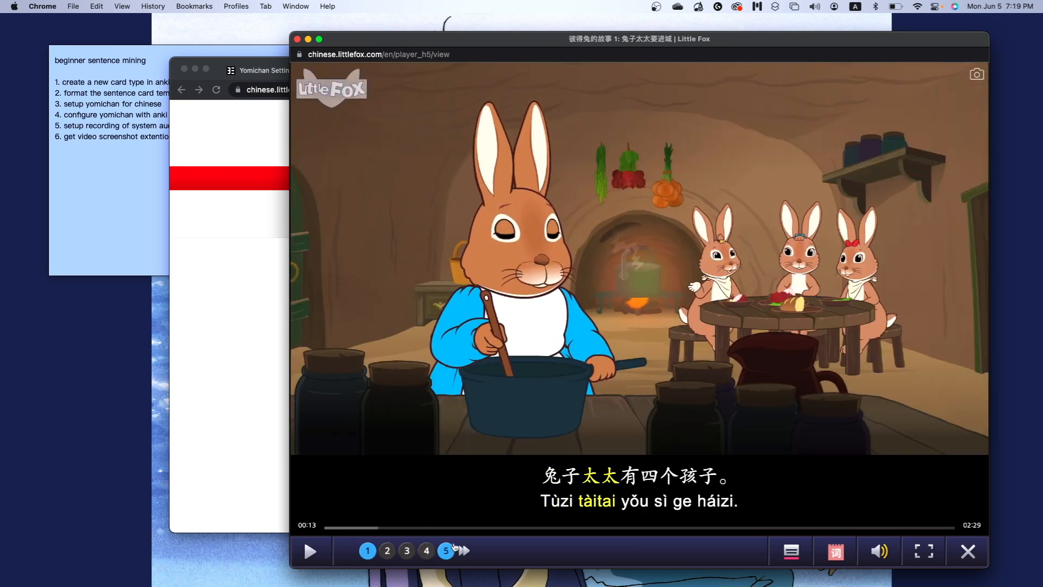
pyautogui.click(502, 381)
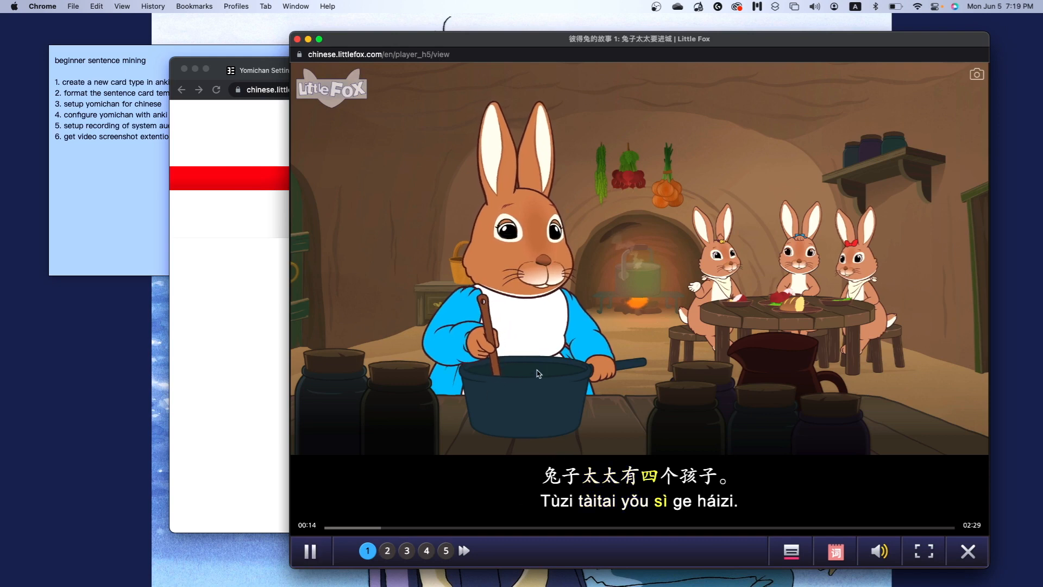
pyautogui.click(668, 459)
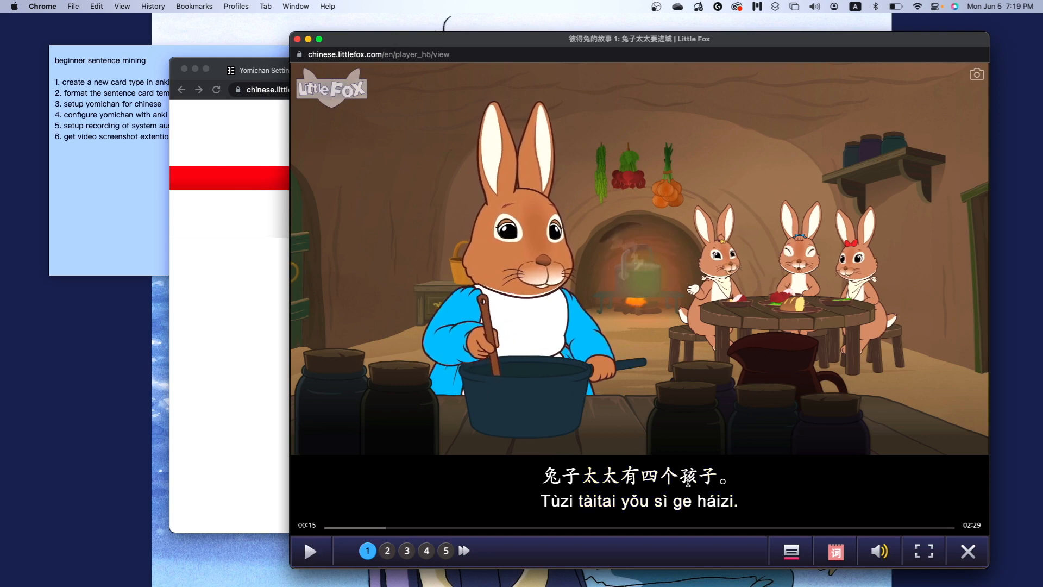
# Look up 孩子 in the subtitle with Yomichan, add it to Anki and open the new note in the editor
pyautogui.moveTo(688, 476)
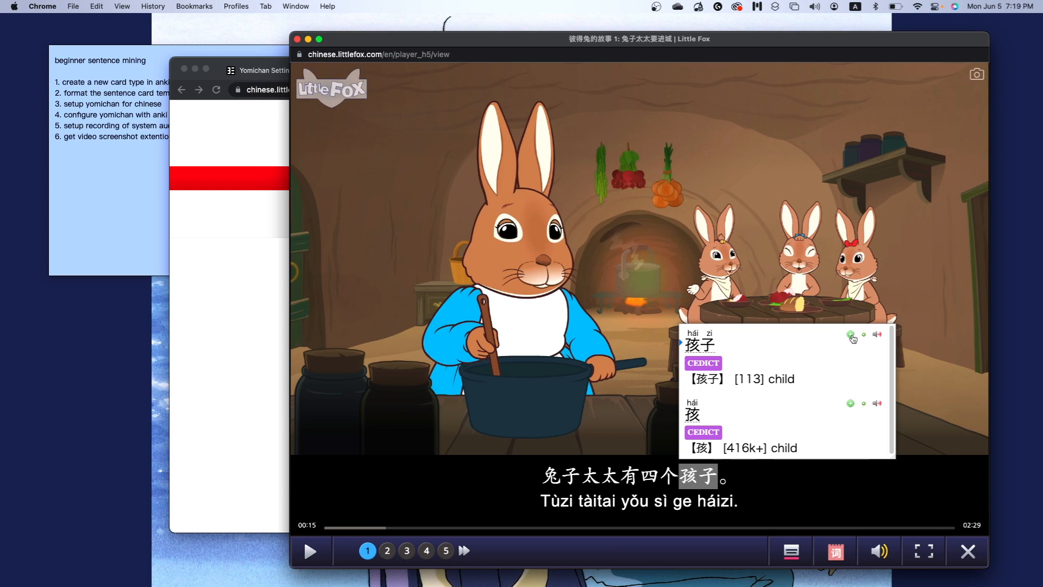
pyautogui.click(851, 337)
pyautogui.click(837, 336)
pyautogui.moveTo(485, 118); pyautogui.dragTo(185, 130)
pyautogui.click(85, 124)
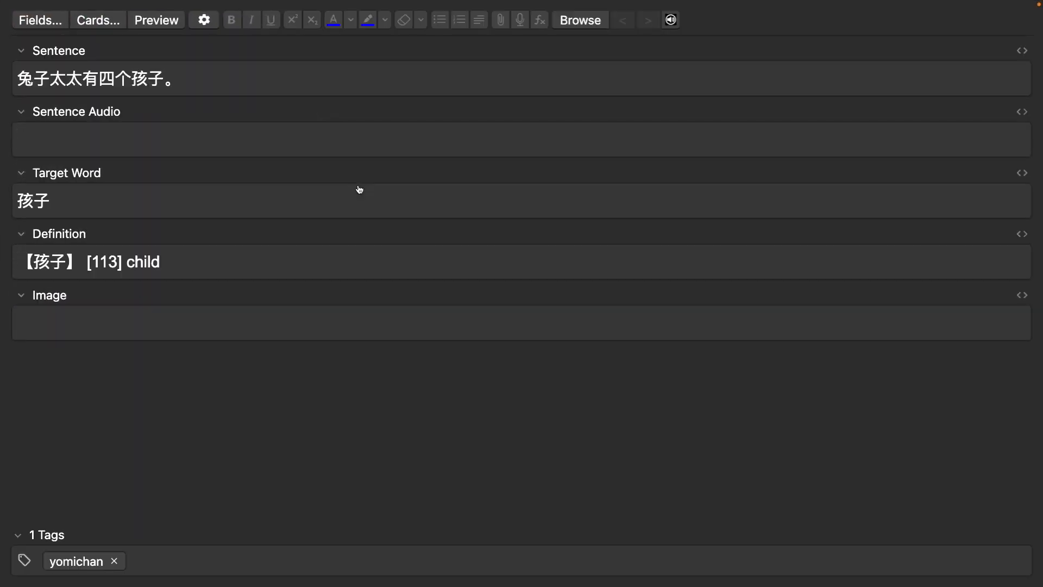
# Place the Anki note editor and the video player side by side in split view, with the player taking the wider share
pyautogui.hotkey('ctrl', 'Left')
pyautogui.click(320, 39)
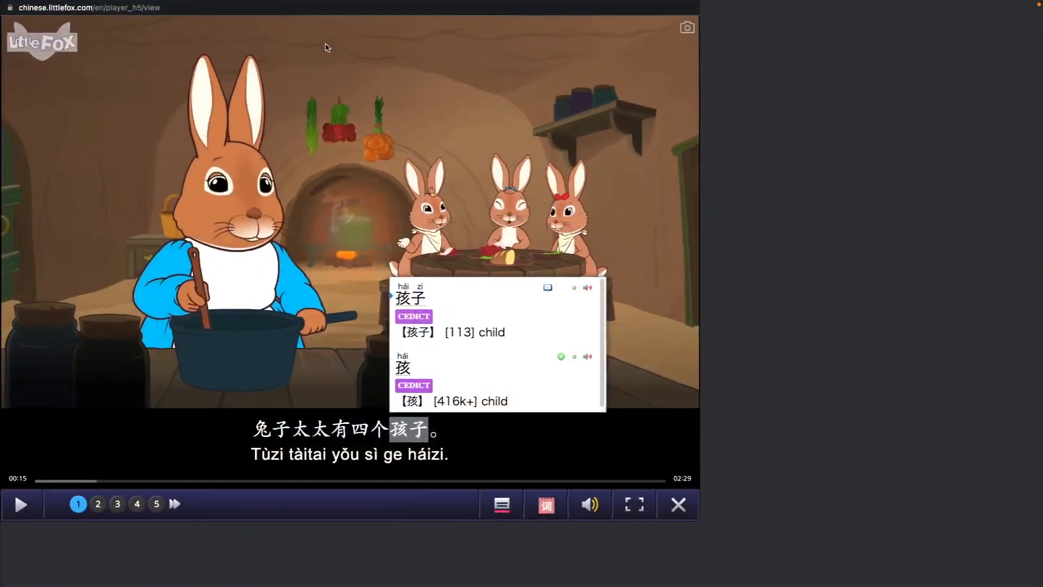
pyautogui.hotkey('ctrl', 'Up')
pyautogui.moveTo(509, 40); pyautogui.dragTo(558, 38)
pyautogui.click(573, 47)
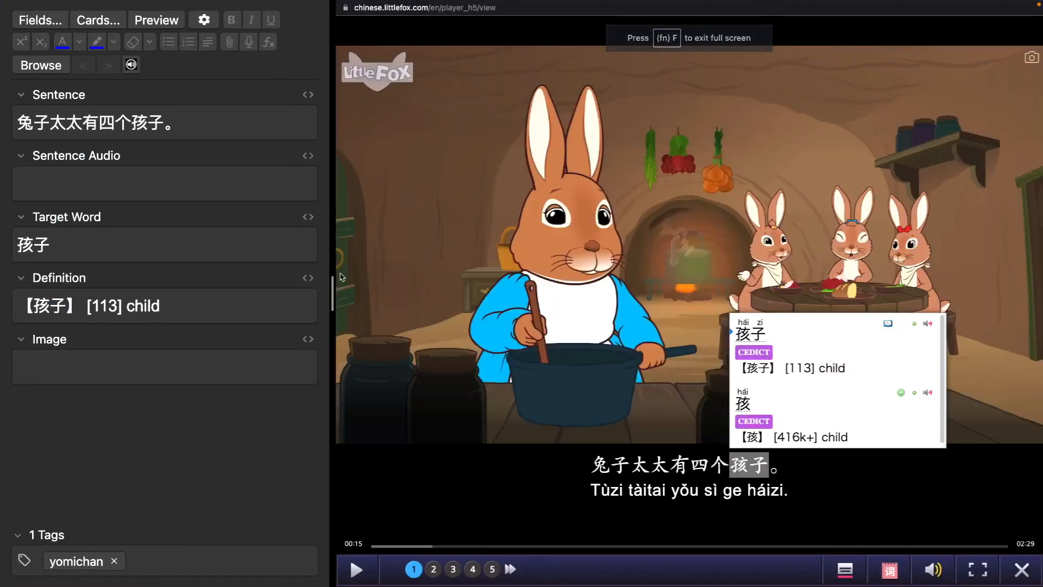
pyautogui.moveTo(331, 292); pyautogui.dragTo(271, 293)
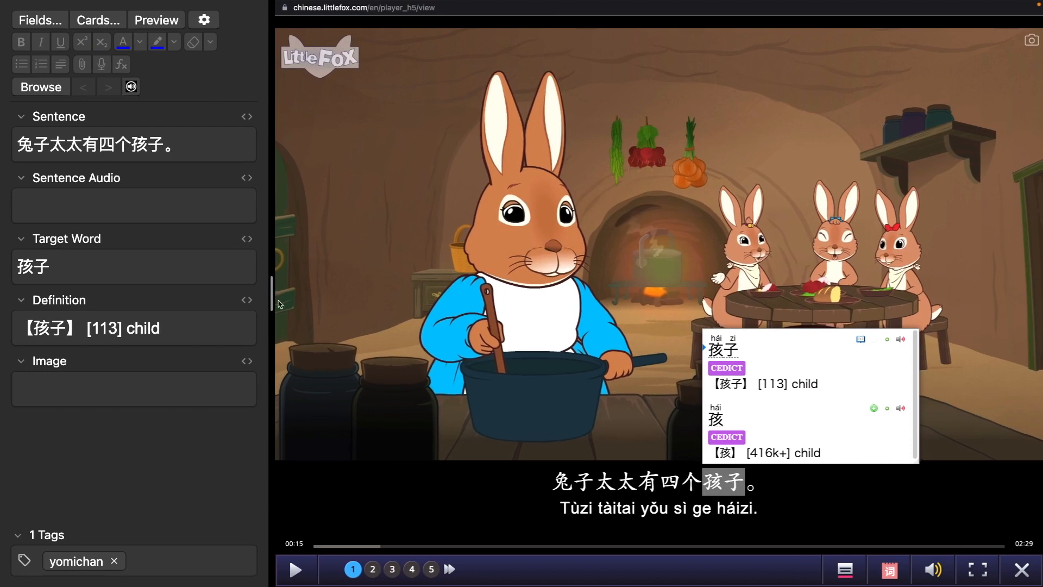
# Review the new note's Sentence, Sentence Audio, Target Word, Definition and Image fields to see which still need content
pyautogui.click(145, 390)
pyautogui.click(182, 143)
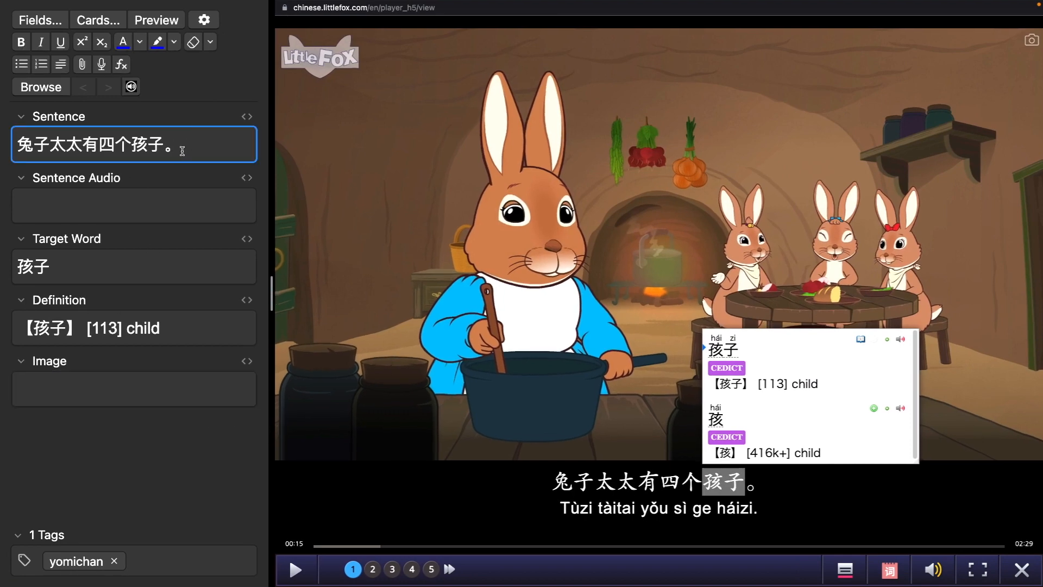
pyautogui.moveTo(186, 148); pyautogui.dragTo(7, 145)
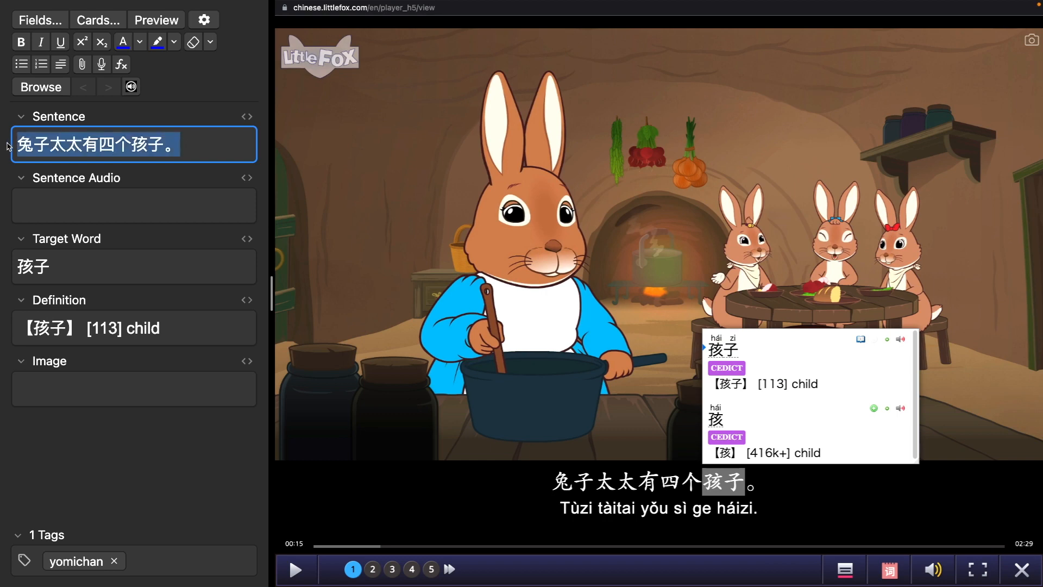
pyautogui.click(59, 144)
pyautogui.moveTo(176, 147); pyautogui.dragTo(8, 155)
pyautogui.click(91, 208)
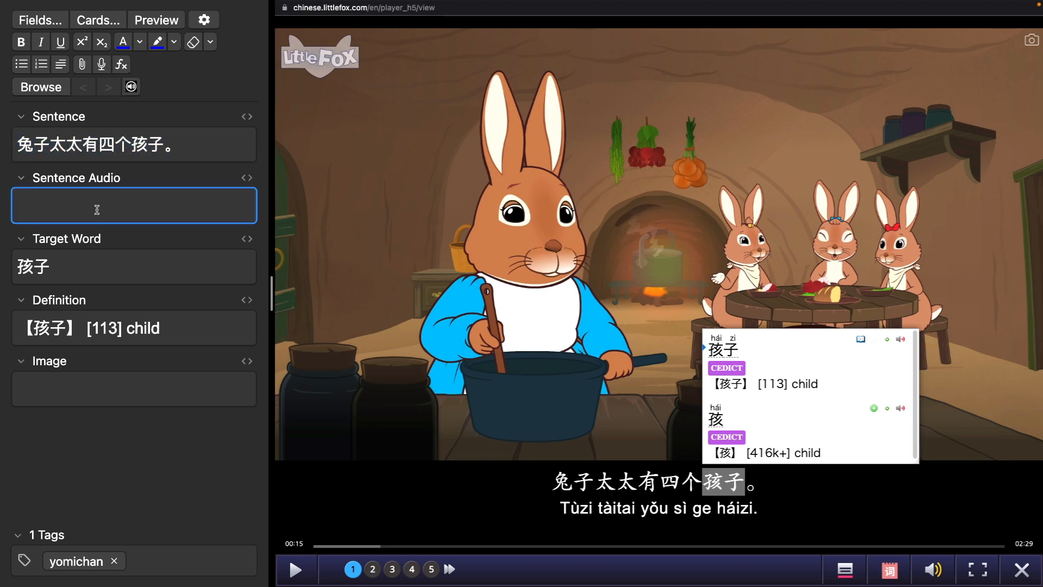
pyautogui.moveTo(60, 268); pyautogui.dragTo(10, 269)
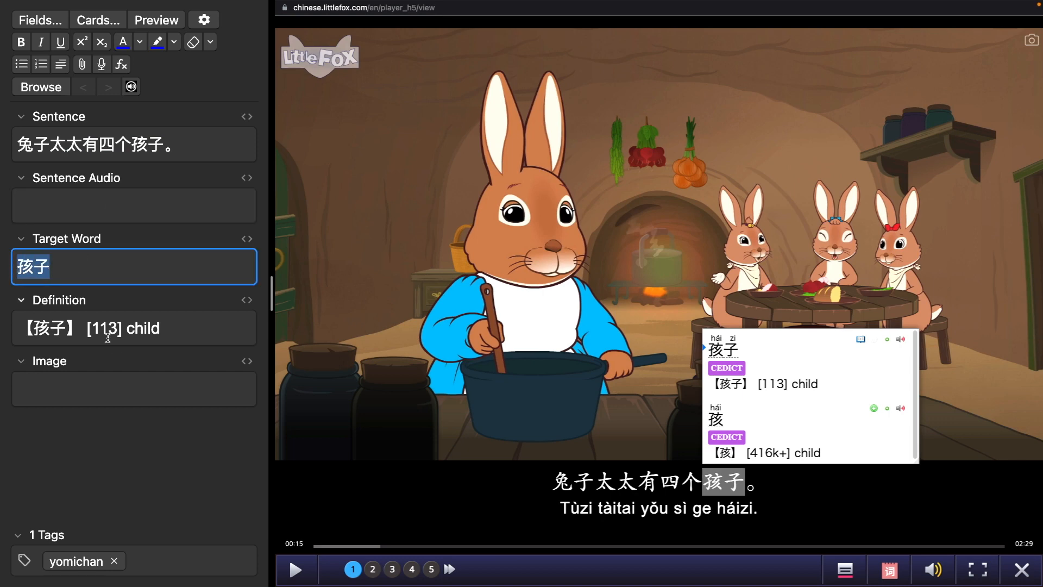
pyautogui.moveTo(175, 325); pyautogui.dragTo(11, 330)
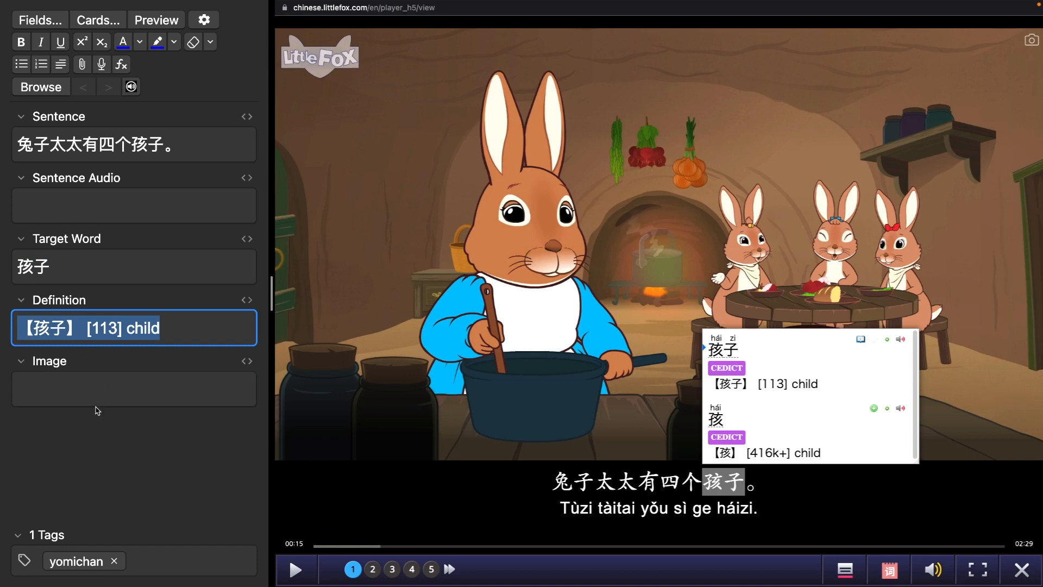
pyautogui.click(107, 388)
pyautogui.click(92, 210)
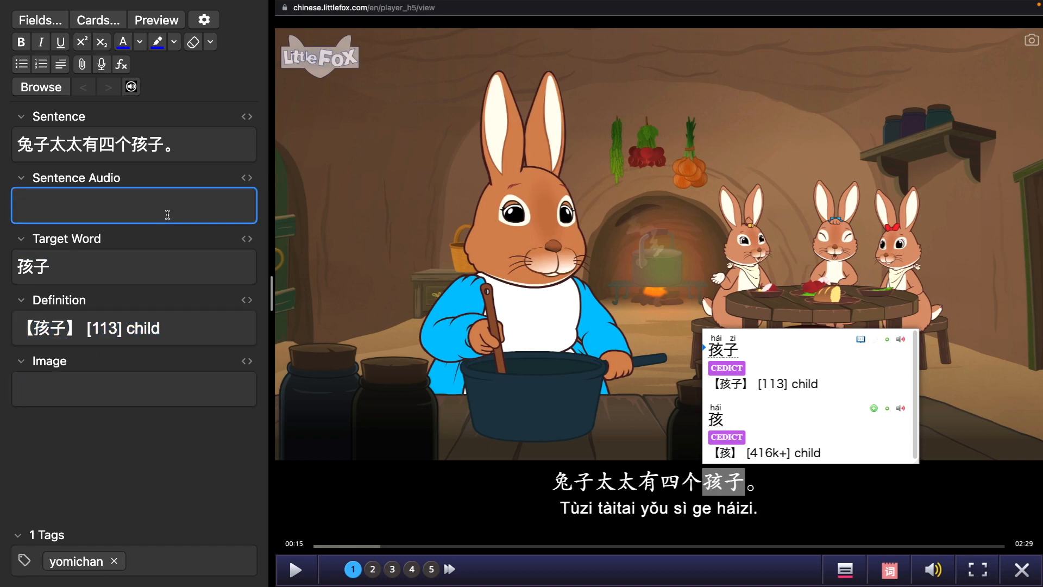
# Rewind the video to the start of 兔子太太有四个孩子。 and record the spoken sentence into the Sentence Audio field
pyautogui.click(354, 571)
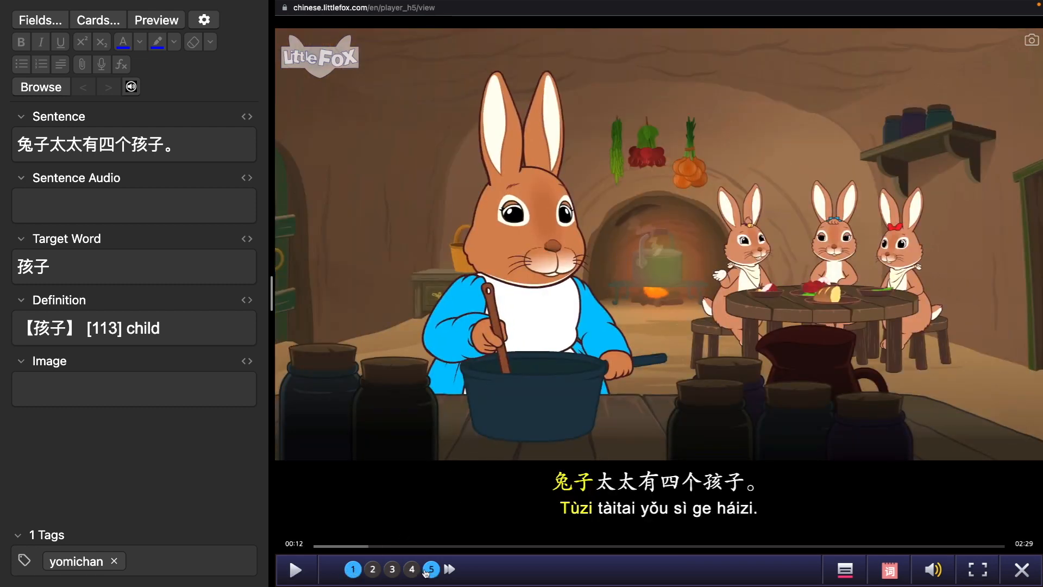
pyautogui.click(354, 570)
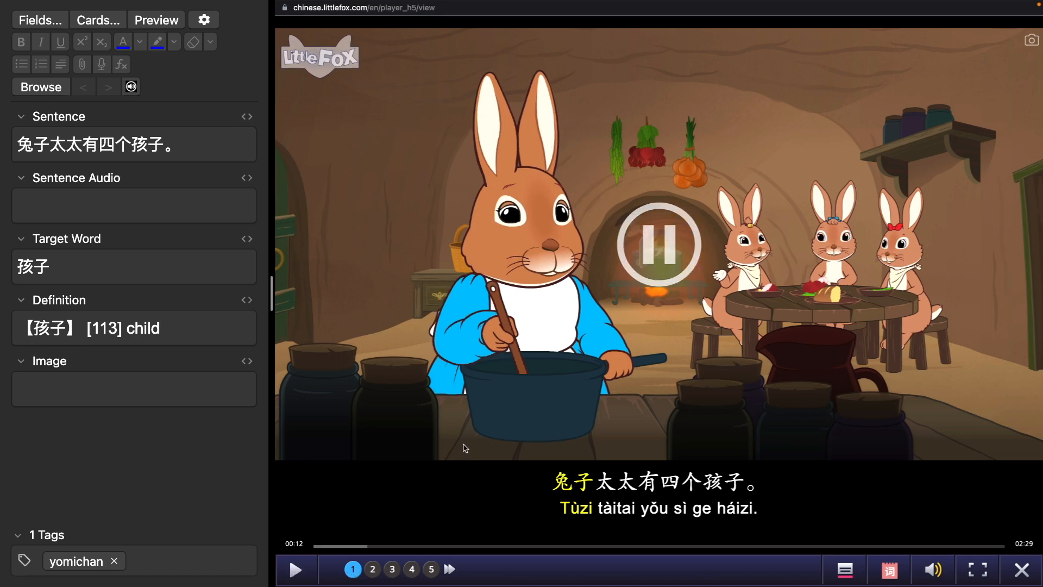
pyautogui.click(107, 203)
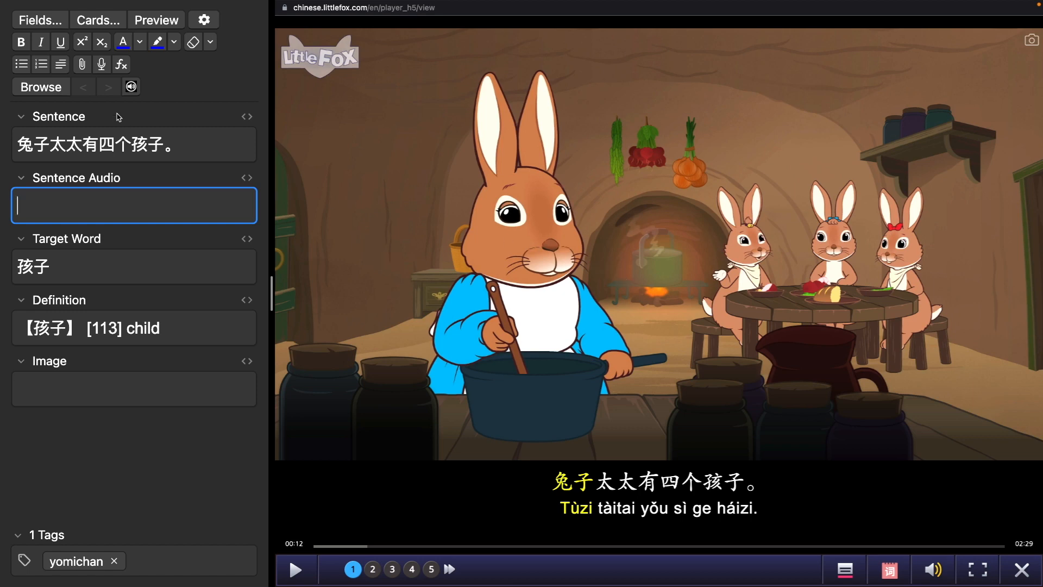
pyautogui.click(102, 66)
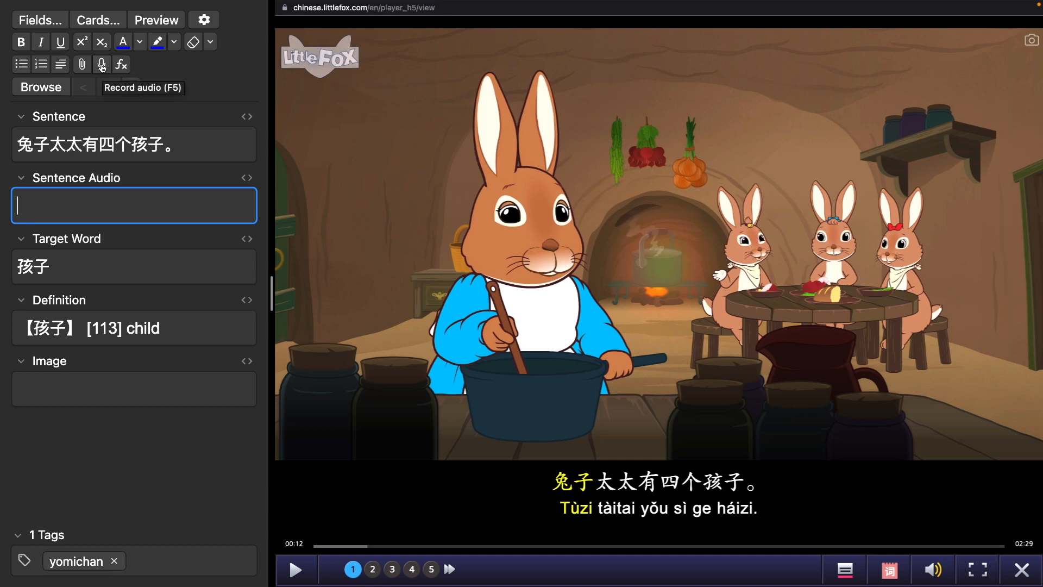
pyautogui.click(102, 67)
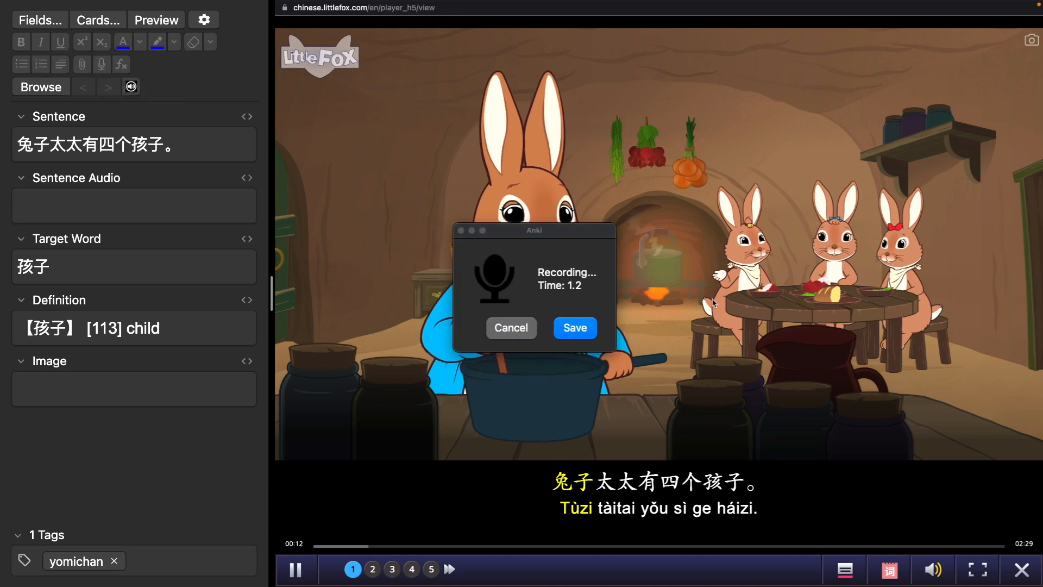
pyautogui.click(575, 328)
pyautogui.click(661, 298)
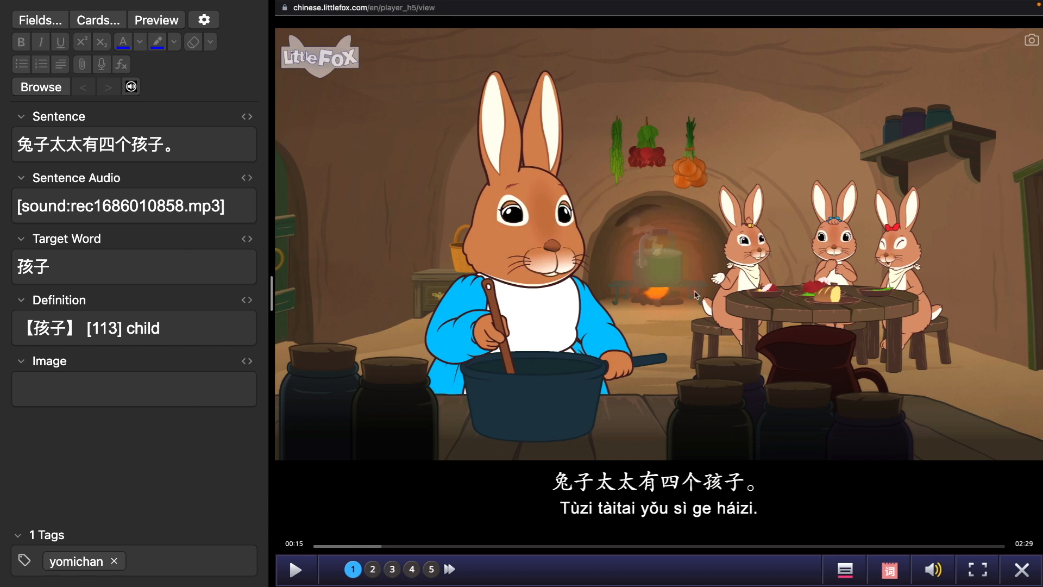
# Capture the paused video frame with the screenshot extension and paste it into the note's Image field
pyautogui.click(1031, 43)
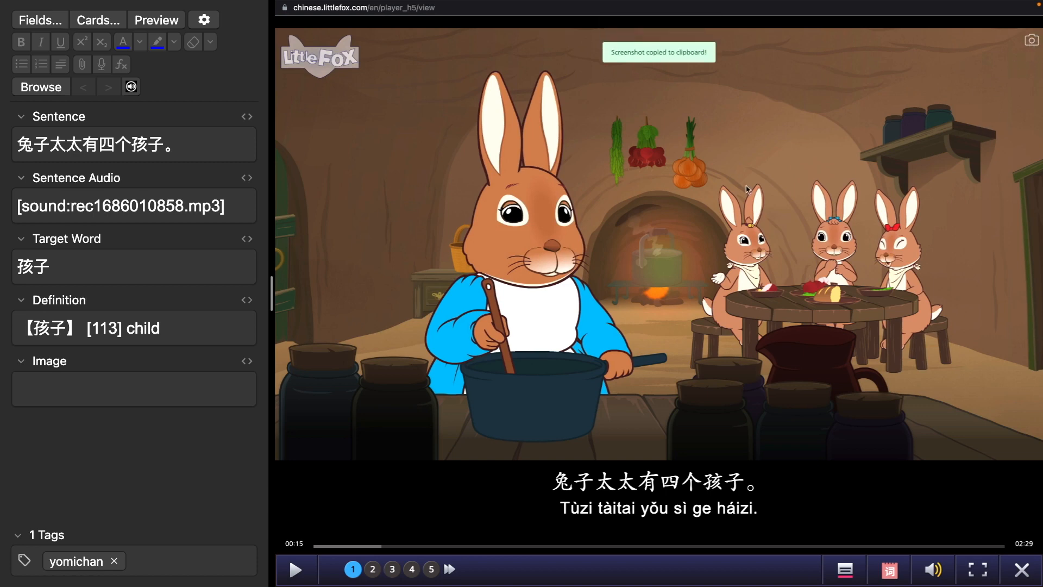
pyautogui.click(137, 394)
pyautogui.press('super+v')
pyautogui.click(184, 520)
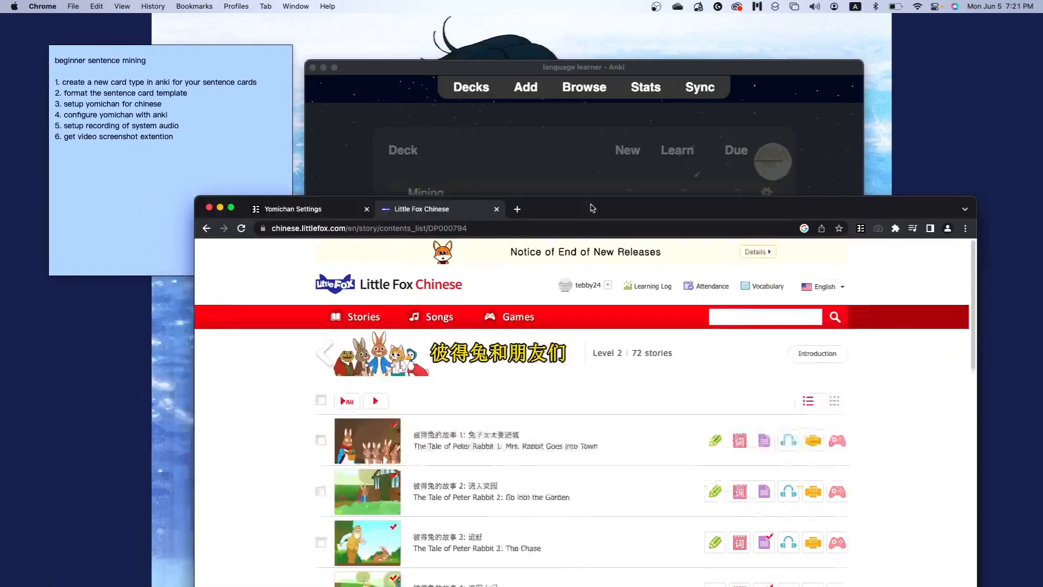
# Move the Chrome window aside, open the Mining deck in Anki and start studying it
pyautogui.moveTo(592, 208); pyautogui.dragTo(549, 144)
pyautogui.click(543, 114)
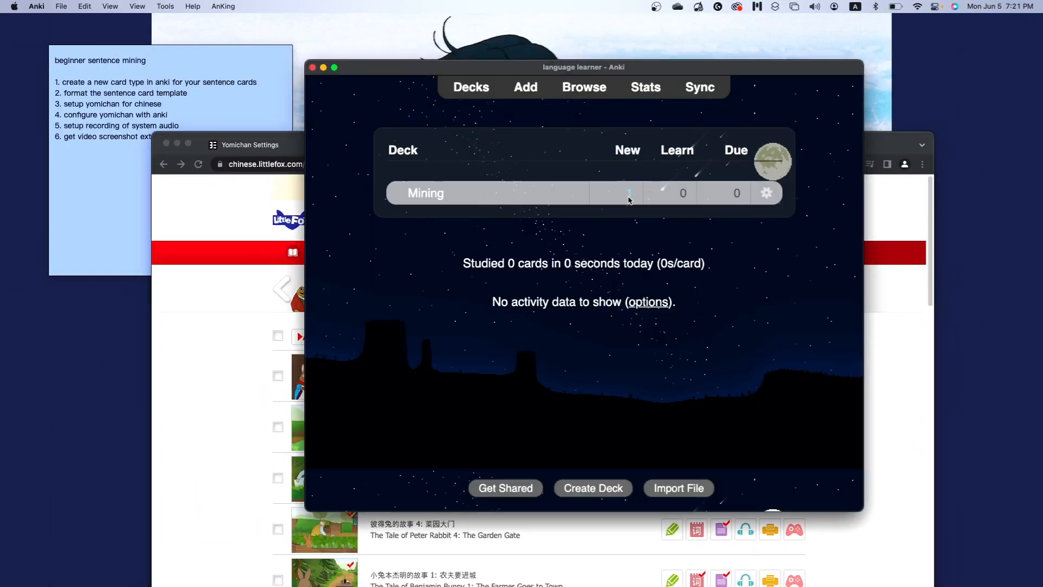
pyautogui.click(430, 197)
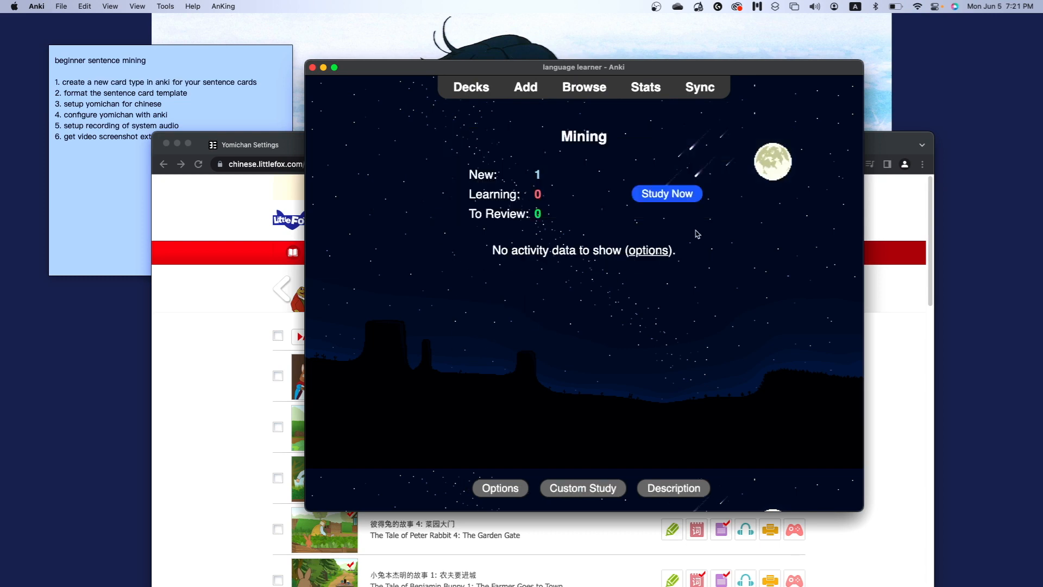
pyautogui.click(668, 194)
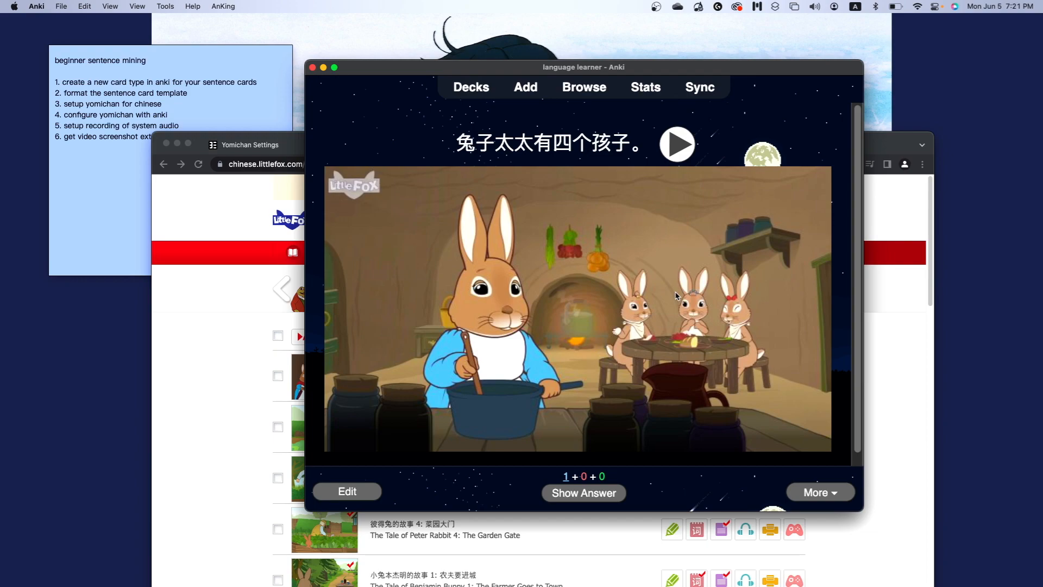
# Make the Anki review window full screen, reveal the card's answer and examine the definition of 孩子
pyautogui.click(335, 67)
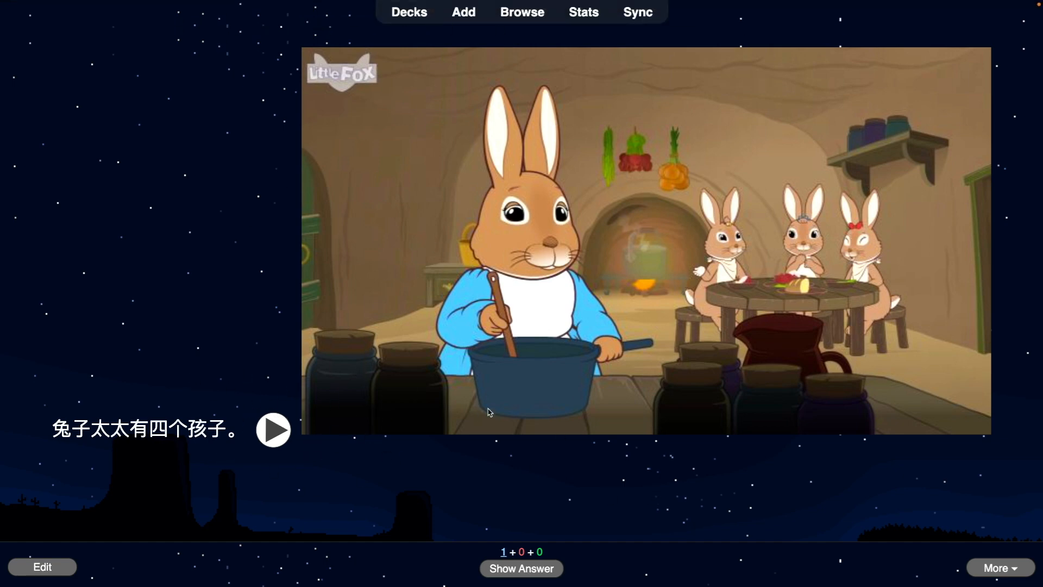
pyautogui.press('space')
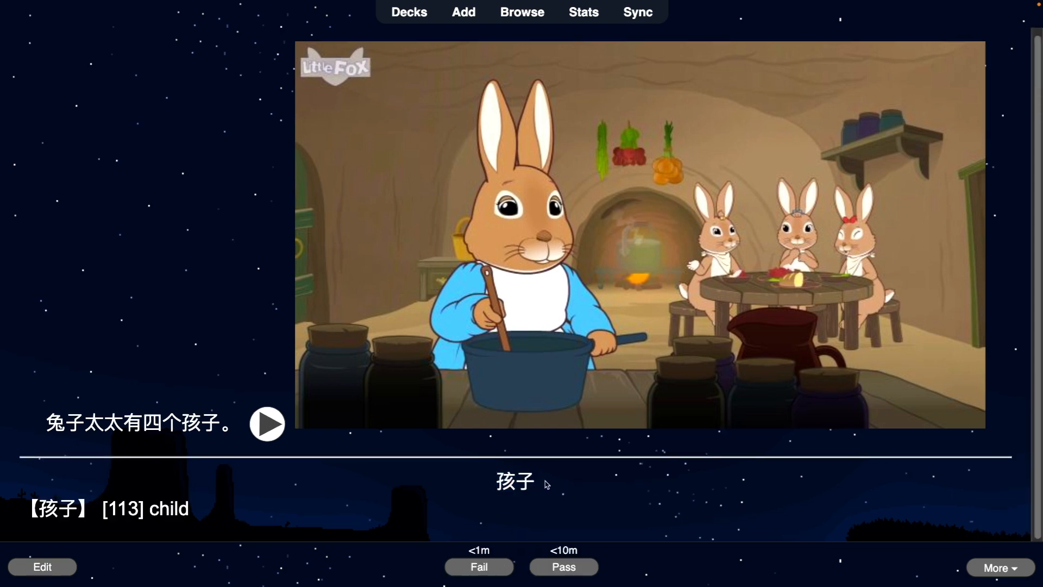
pyautogui.moveTo(190, 511); pyautogui.dragTo(107, 523)
pyautogui.click(226, 523)
# Show the answer of the restyled sentence card and examine its definition text and the word 孩子 in the sentence
pyautogui.press('space')
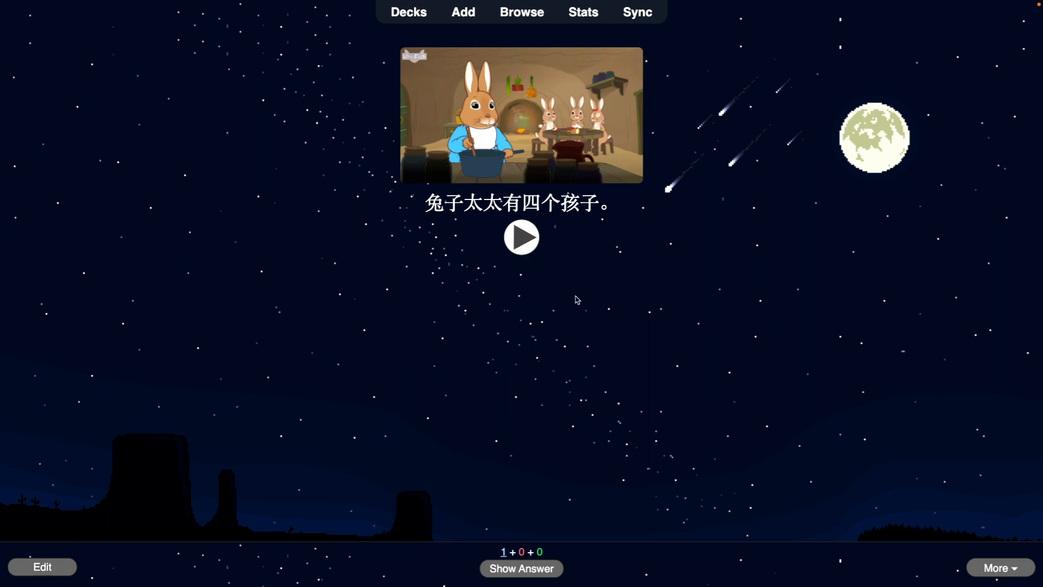
pyautogui.press('space')
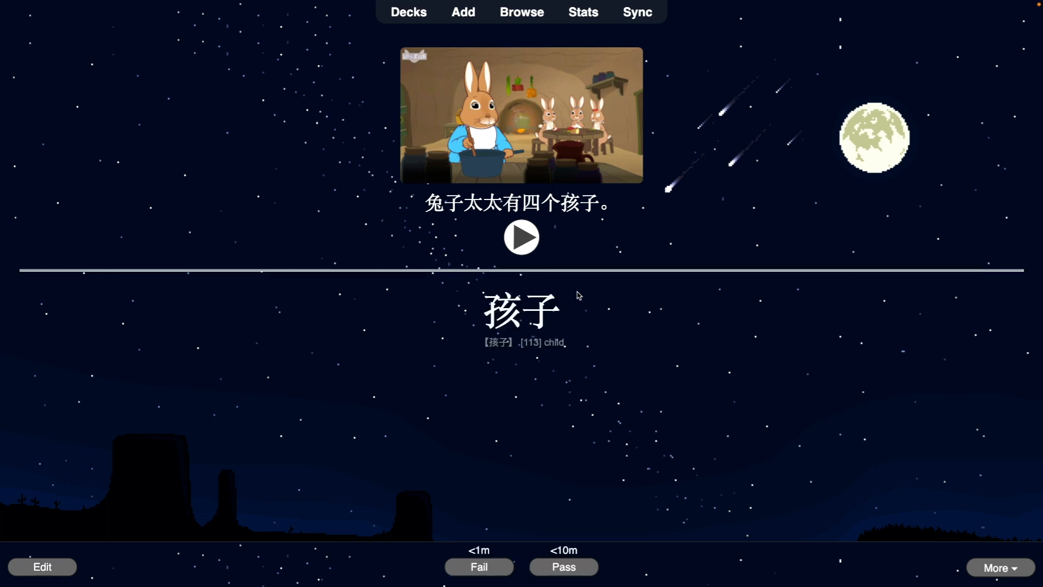
pyautogui.moveTo(478, 340); pyautogui.dragTo(623, 350)
pyautogui.click(622, 350)
pyautogui.moveTo(479, 341); pyautogui.dragTo(591, 347)
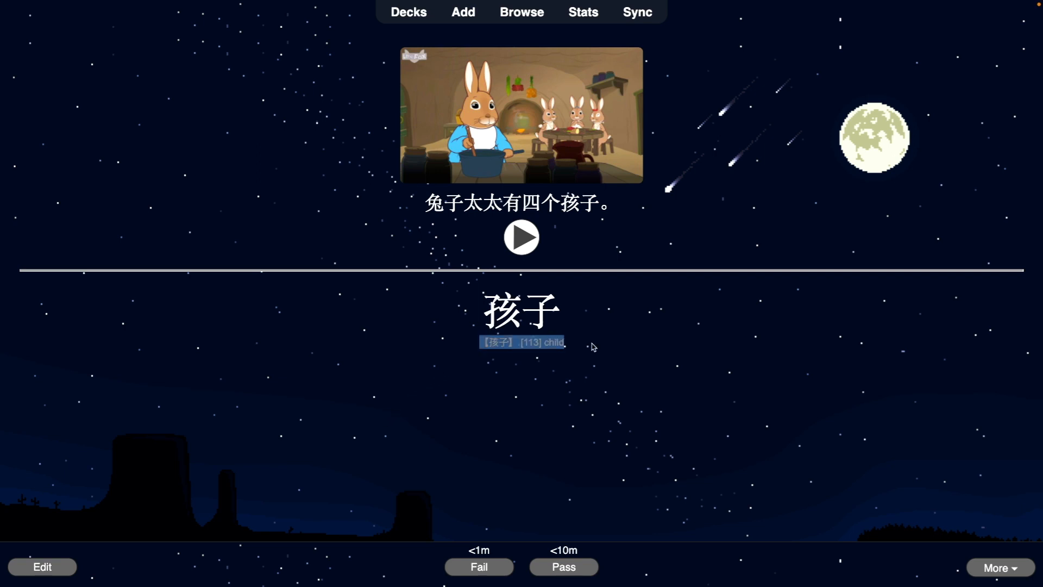
pyautogui.click(591, 347)
pyautogui.moveTo(576, 346); pyautogui.dragTo(633, 345)
pyautogui.click(462, 343)
pyautogui.click(634, 346)
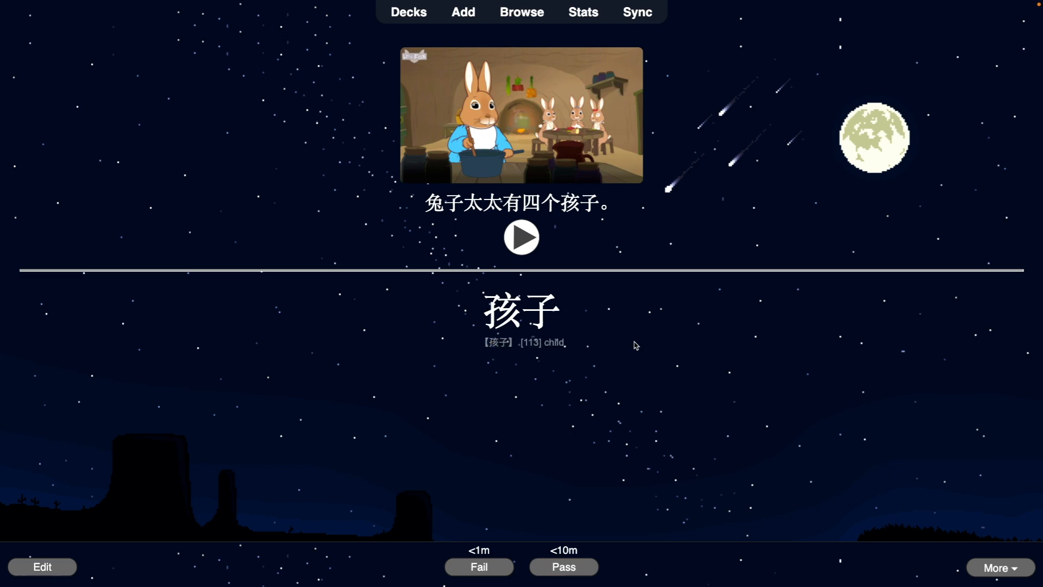
pyautogui.moveTo(562, 203); pyautogui.dragTo(605, 205)
pyautogui.click(609, 232)
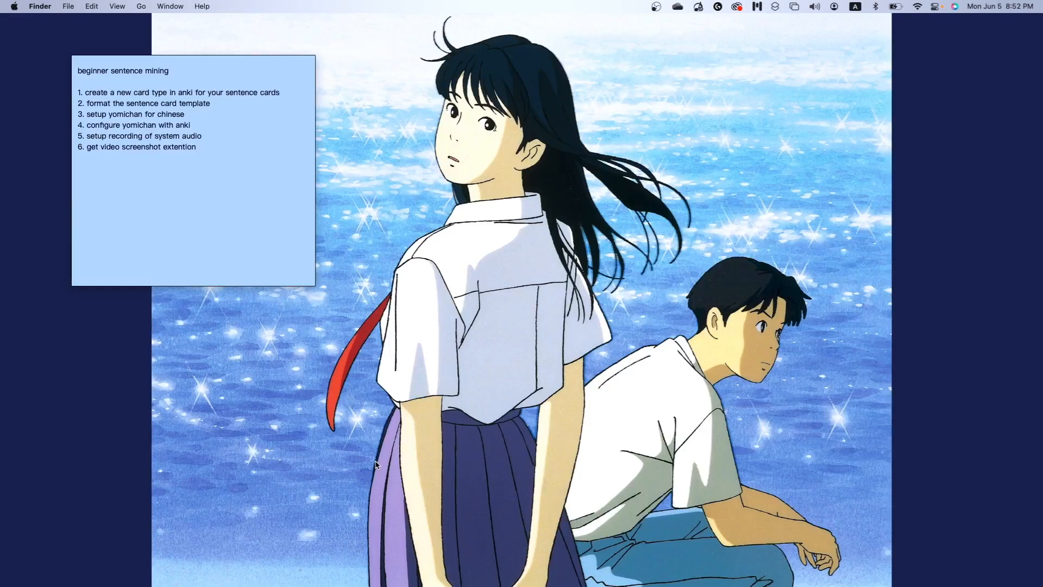